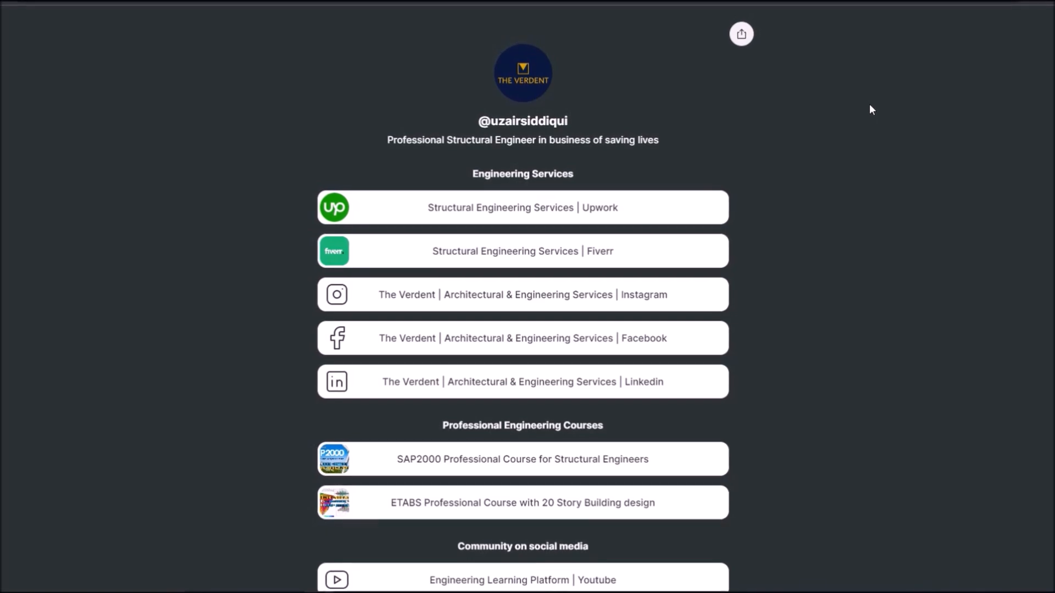
pyautogui.scroll(-1, 873, 105)
pyautogui.scroll(-1, 855, 146)
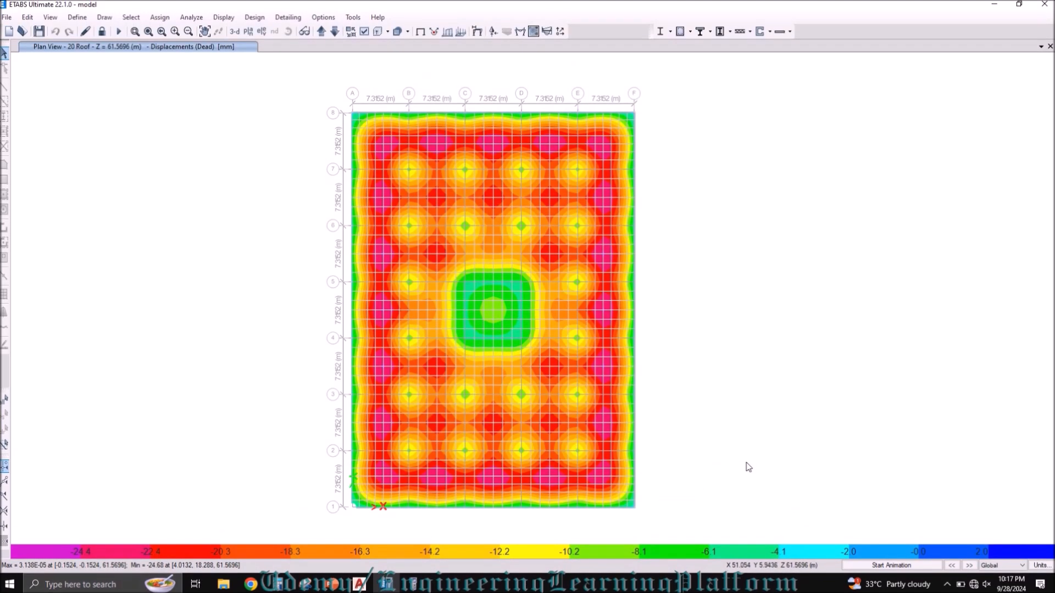
# Step: Show the undeformed roof plan and choose 20 Roof as the story for concrete slab design
pyautogui.click(420, 31)
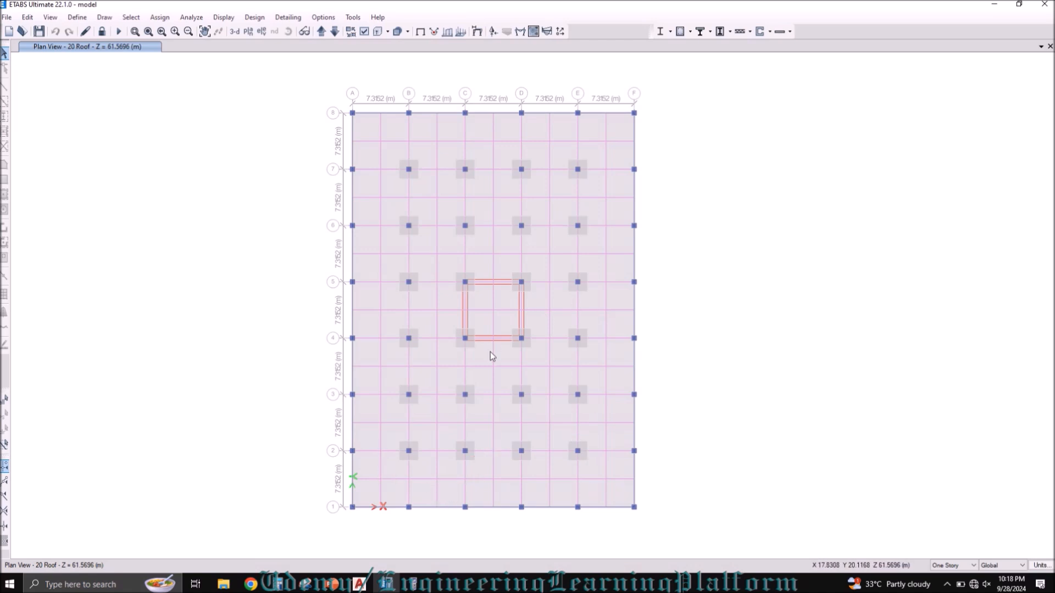
pyautogui.click(250, 20)
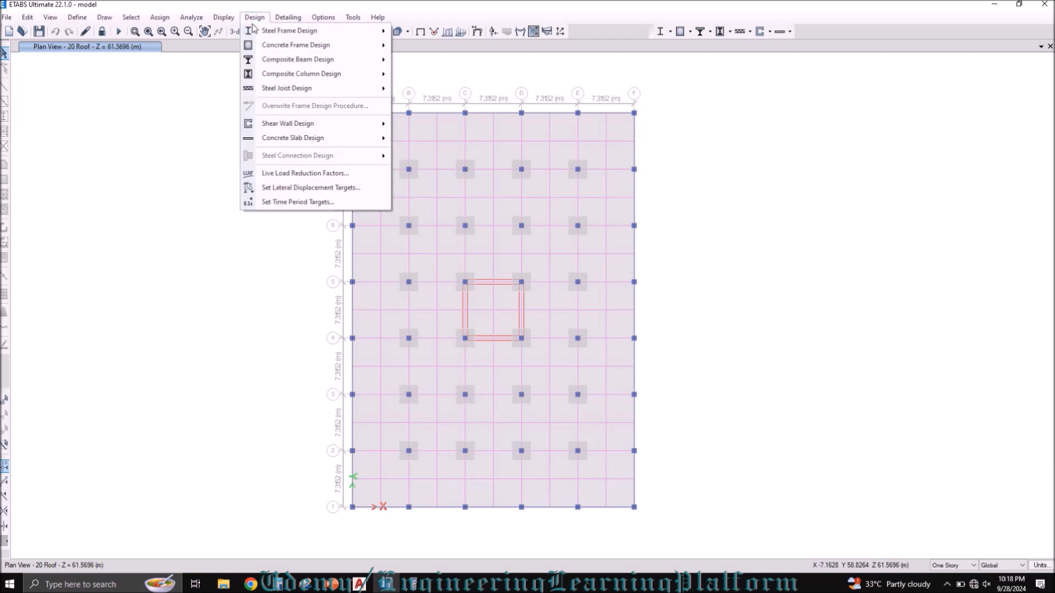
pyautogui.moveTo(283, 140)
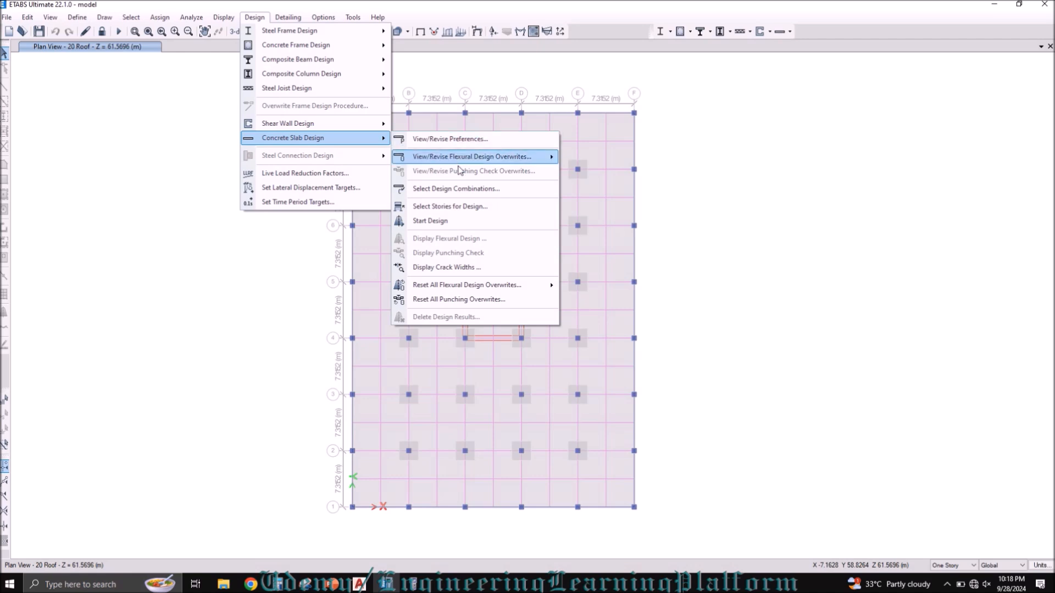
pyautogui.click(455, 207)
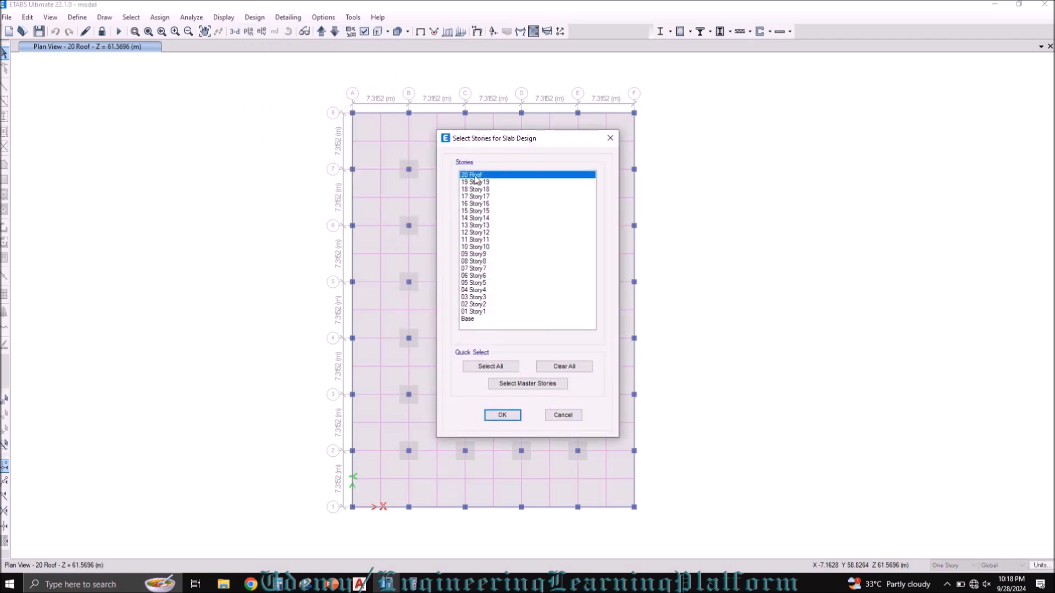
pyautogui.click(502, 415)
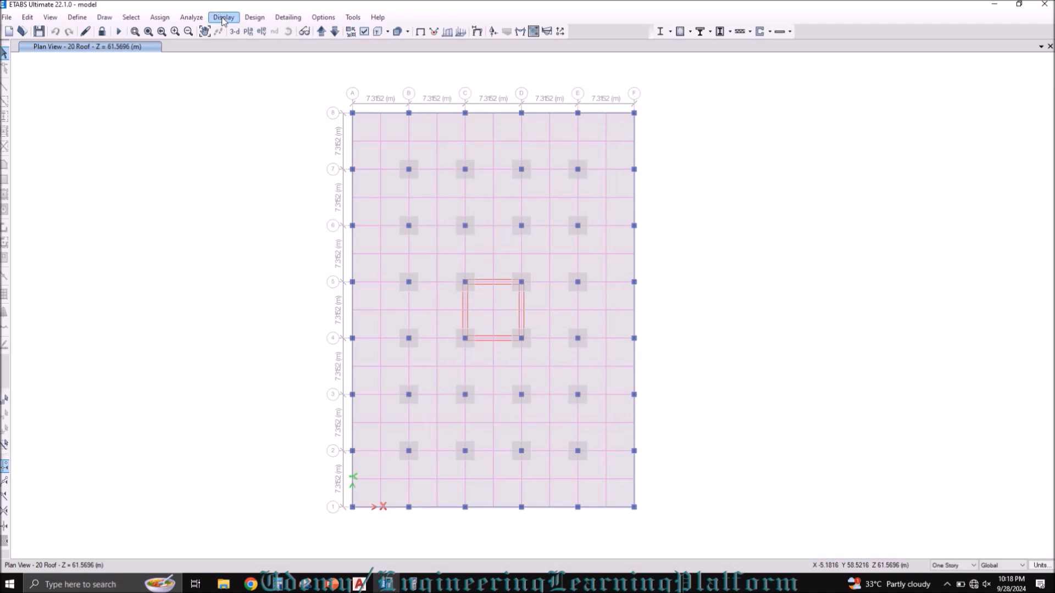
# Step: Review the load combinations selected for concrete slab design
pyautogui.click(254, 17)
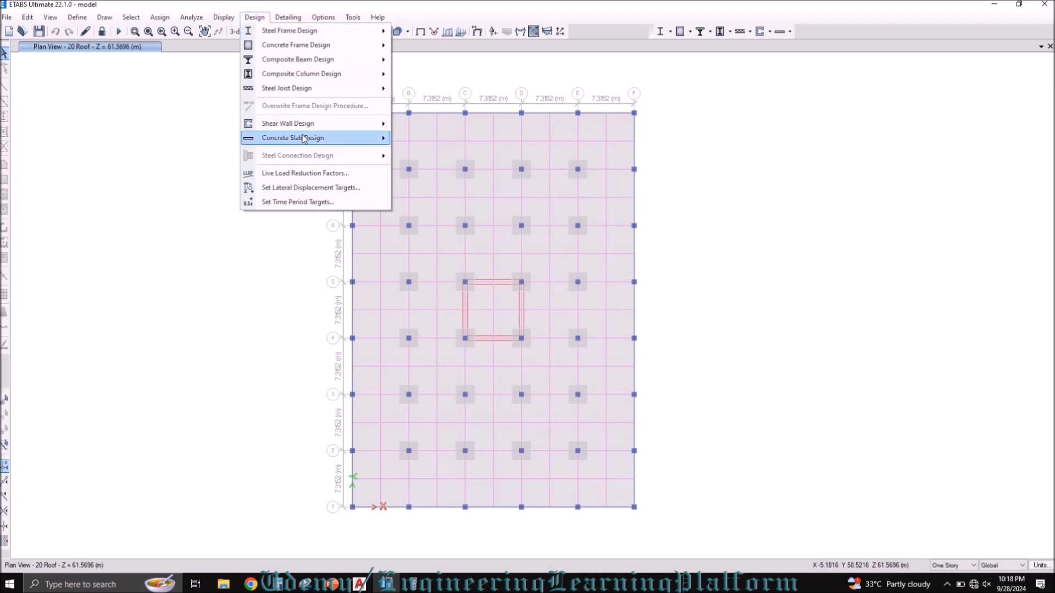
pyautogui.moveTo(318, 138)
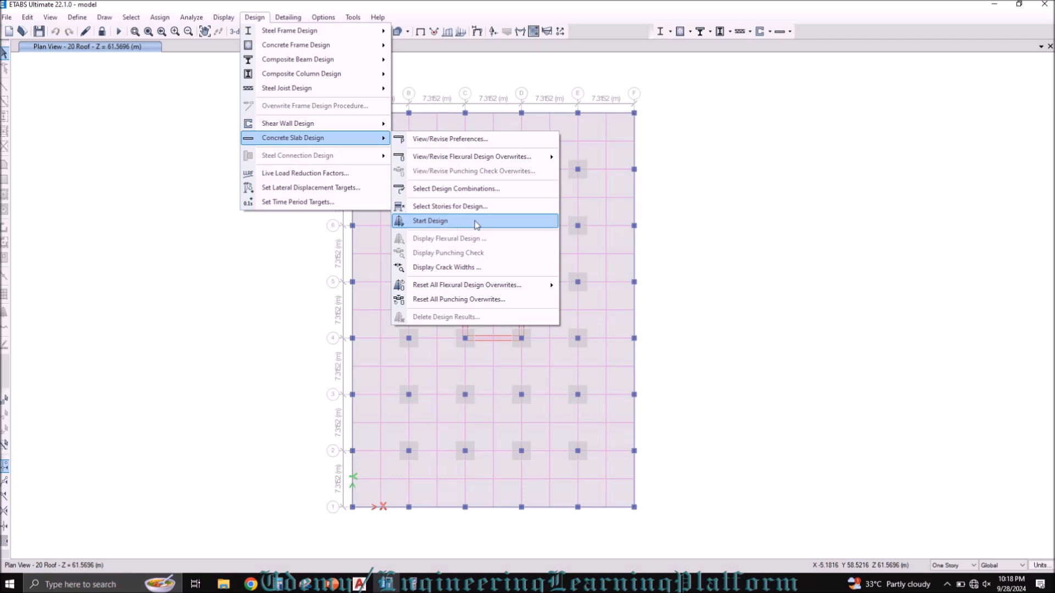
pyautogui.click(469, 189)
pyautogui.scroll(-2, 588, 332)
pyautogui.scroll(-2, 588, 332)
pyautogui.click(499, 389)
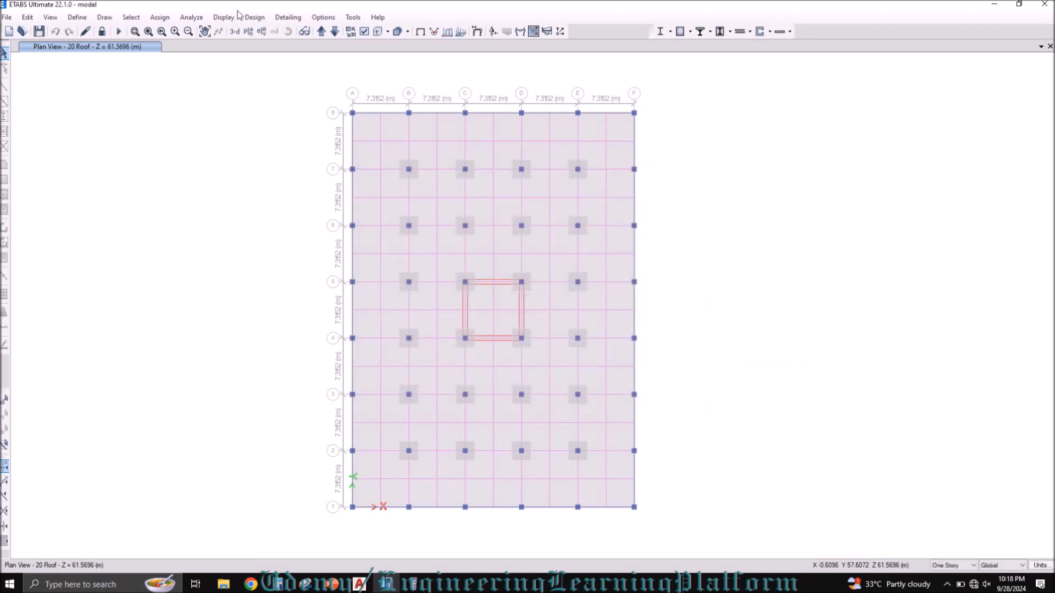
# Step: Run the concrete slab design for the roof story
pyautogui.click(255, 17)
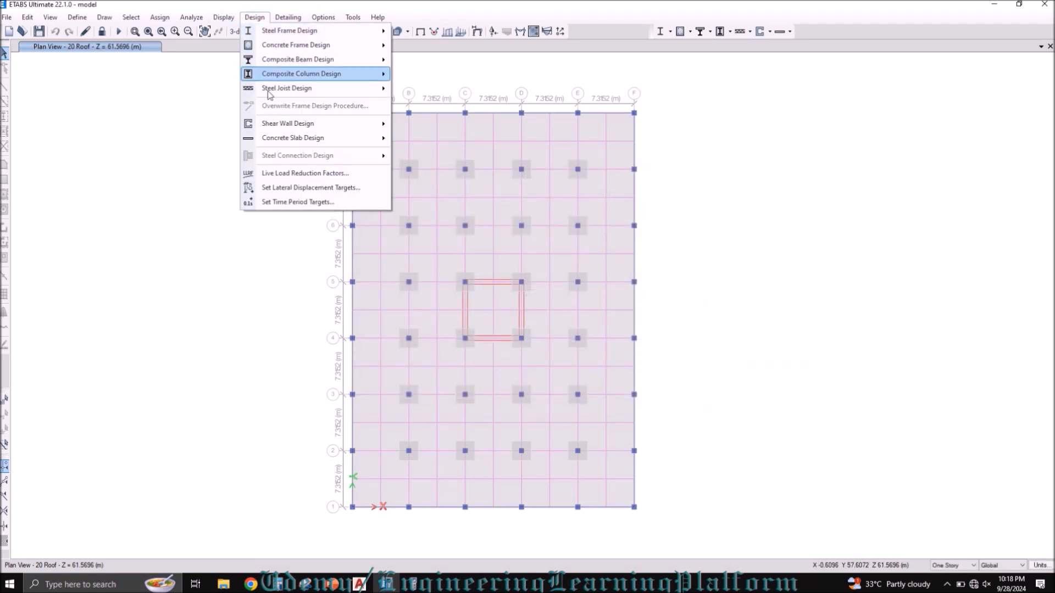
pyautogui.moveTo(329, 138)
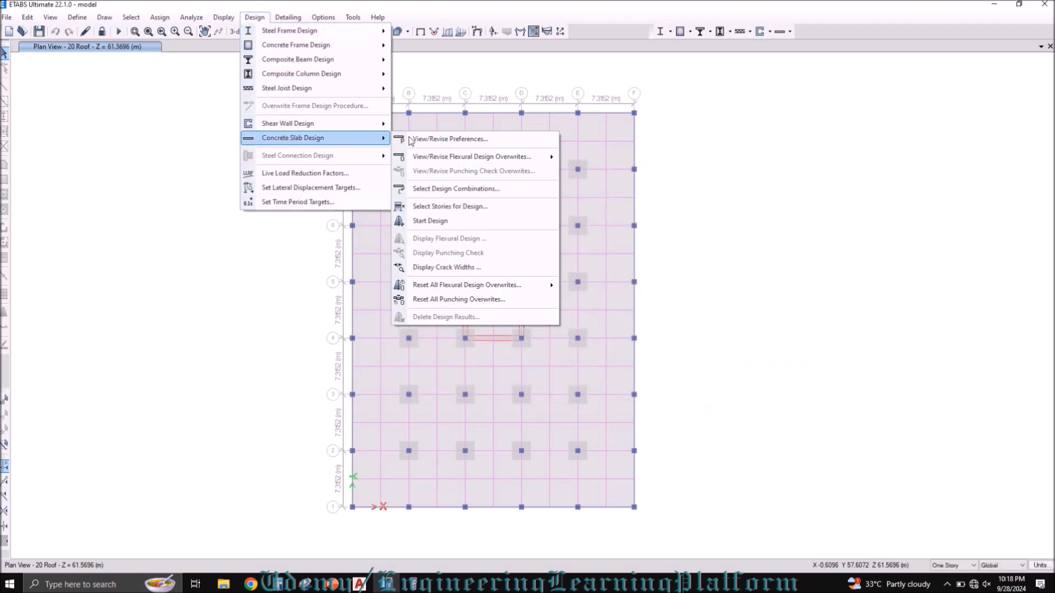
pyautogui.click(436, 221)
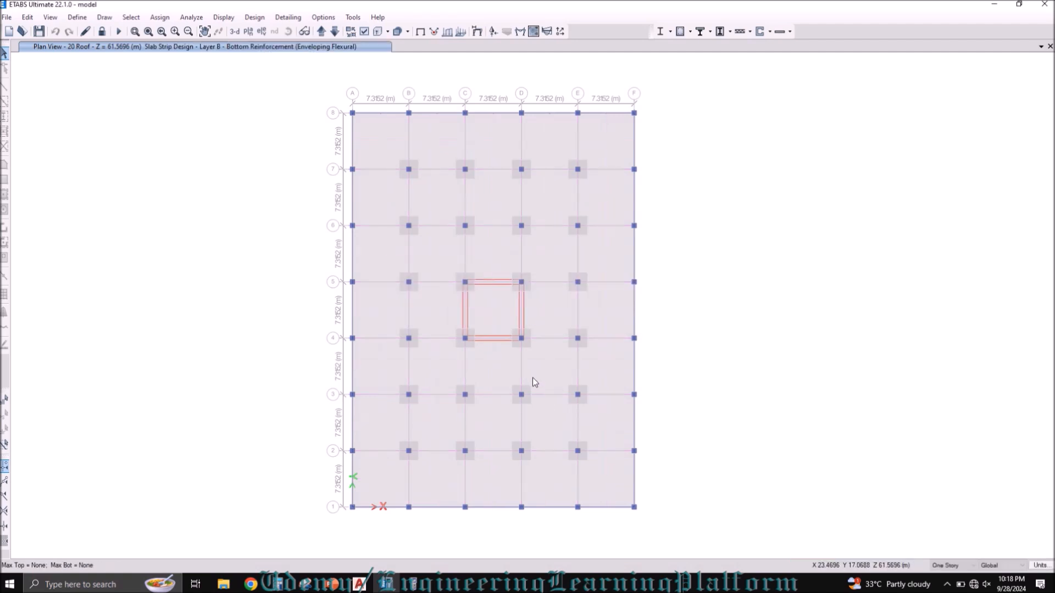
# Step: Check the rebar area and rebar area per length units in the display units form
pyautogui.click(1040, 567)
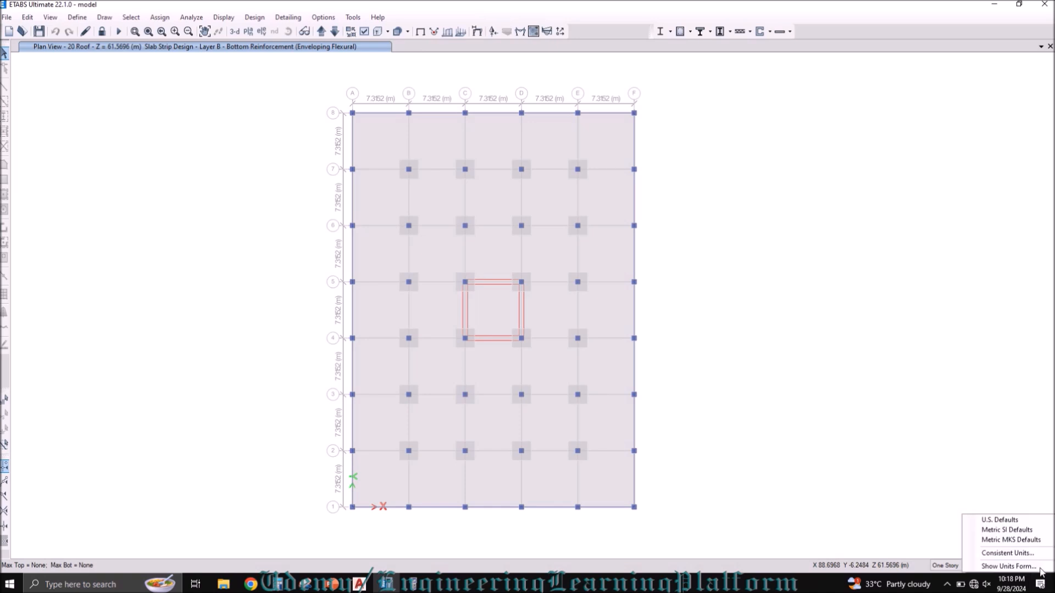
pyautogui.click(1010, 567)
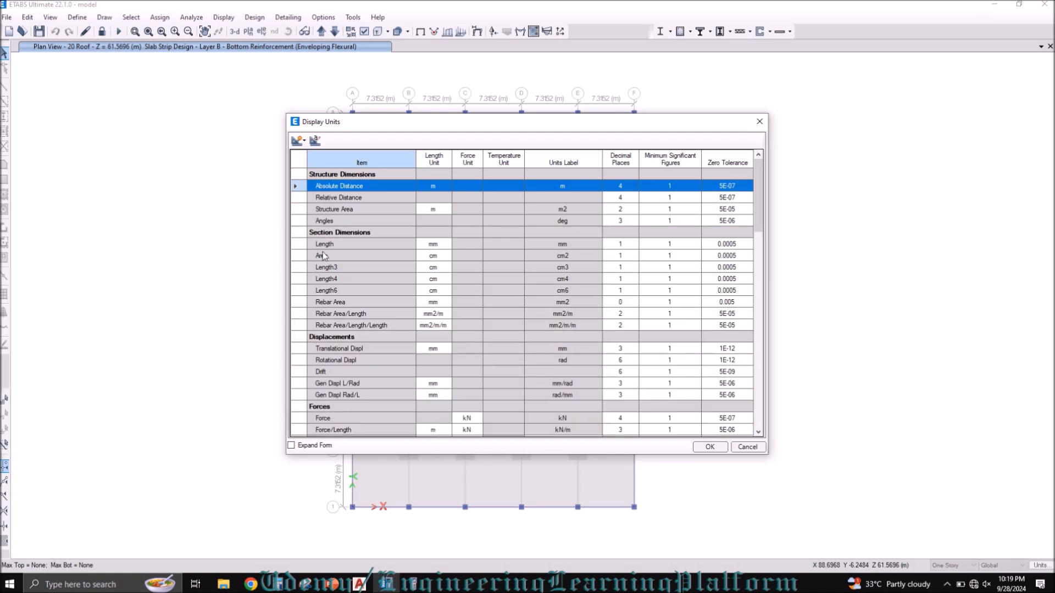
pyautogui.click(327, 315)
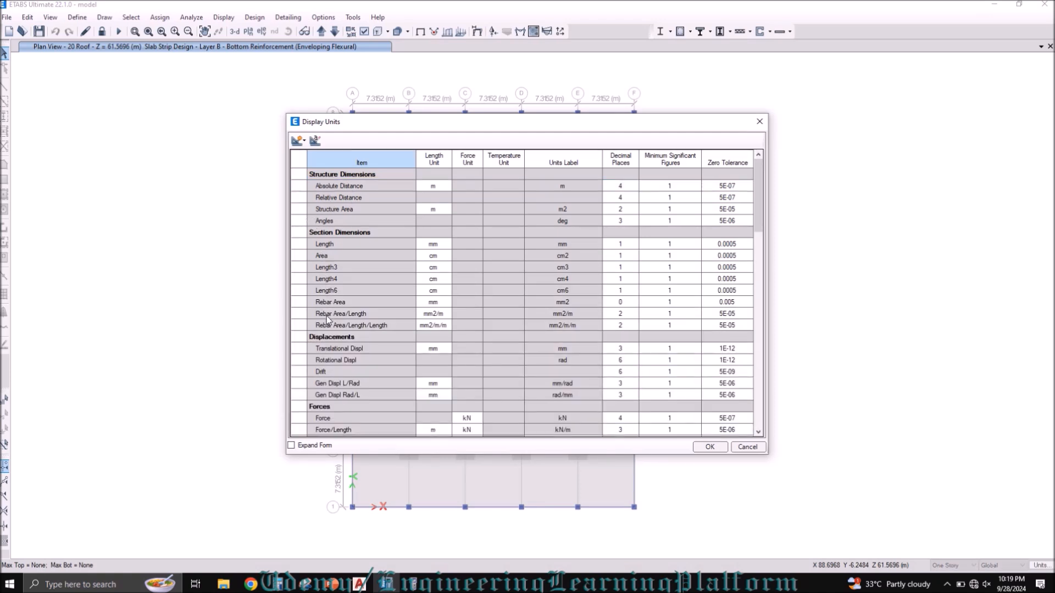
pyautogui.click(370, 302)
pyautogui.click(696, 450)
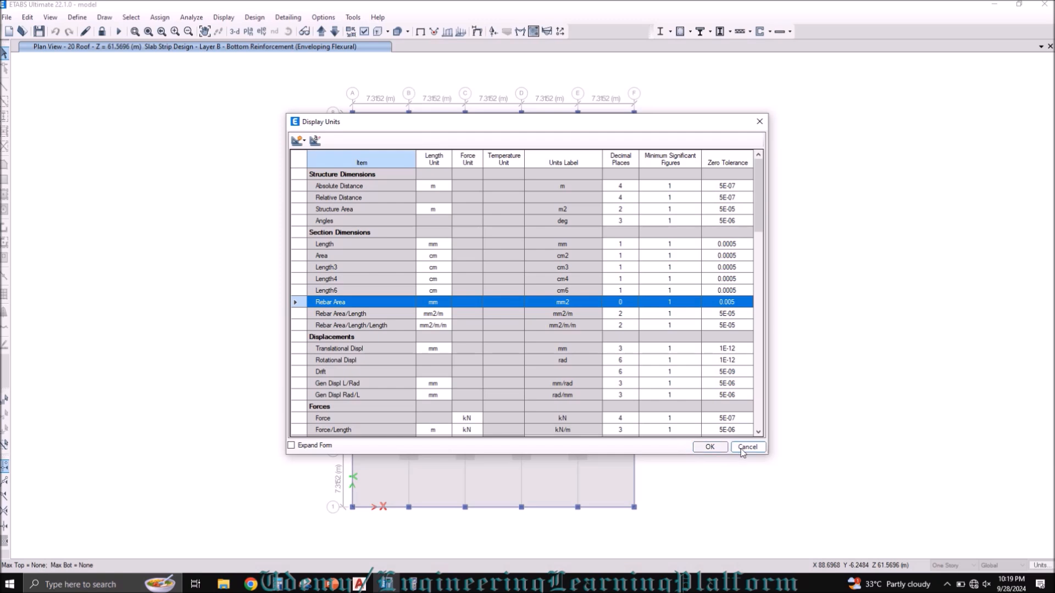
# Step: Switch the model to consistent units of inches, pounds and Fahrenheit
pyautogui.click(1041, 566)
pyautogui.click(1012, 552)
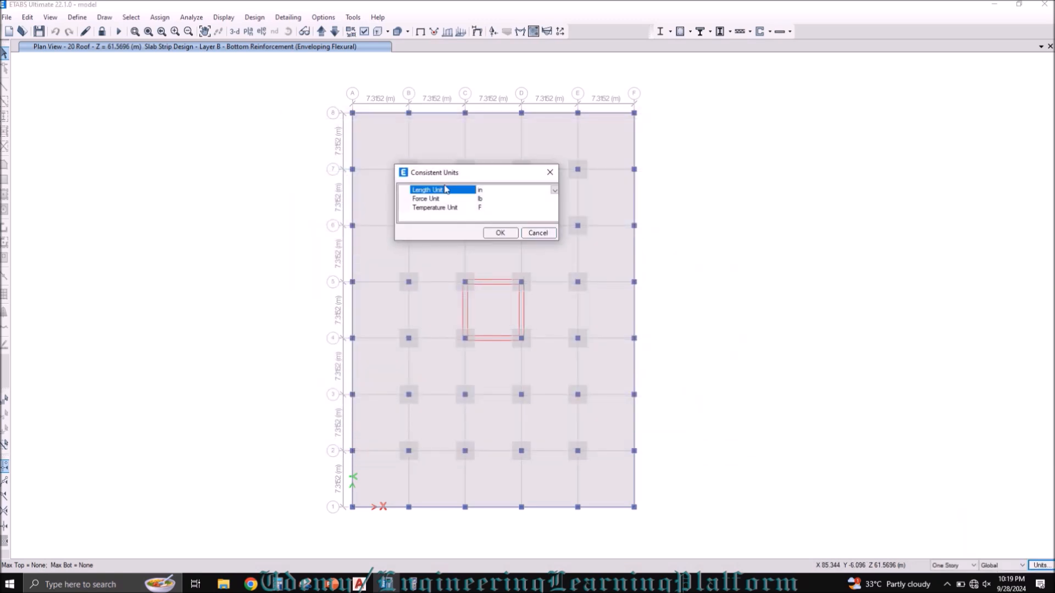
pyautogui.click(500, 233)
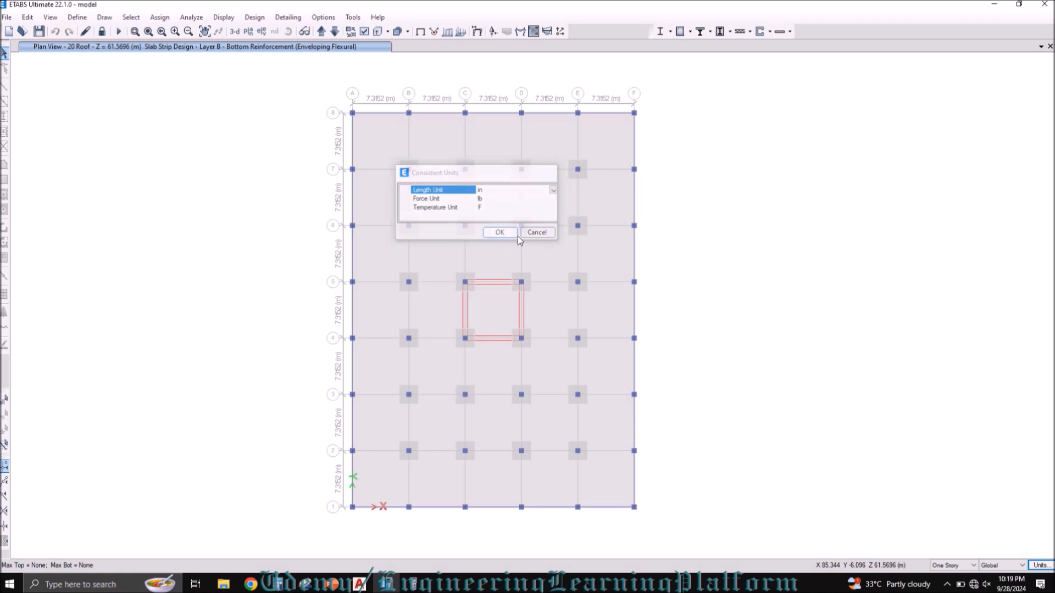
# Step: Set the display units to in2/ft for Rebar Area/Length and in2/ft/ft for Rebar Area/Length/Length
pyautogui.click(1034, 567)
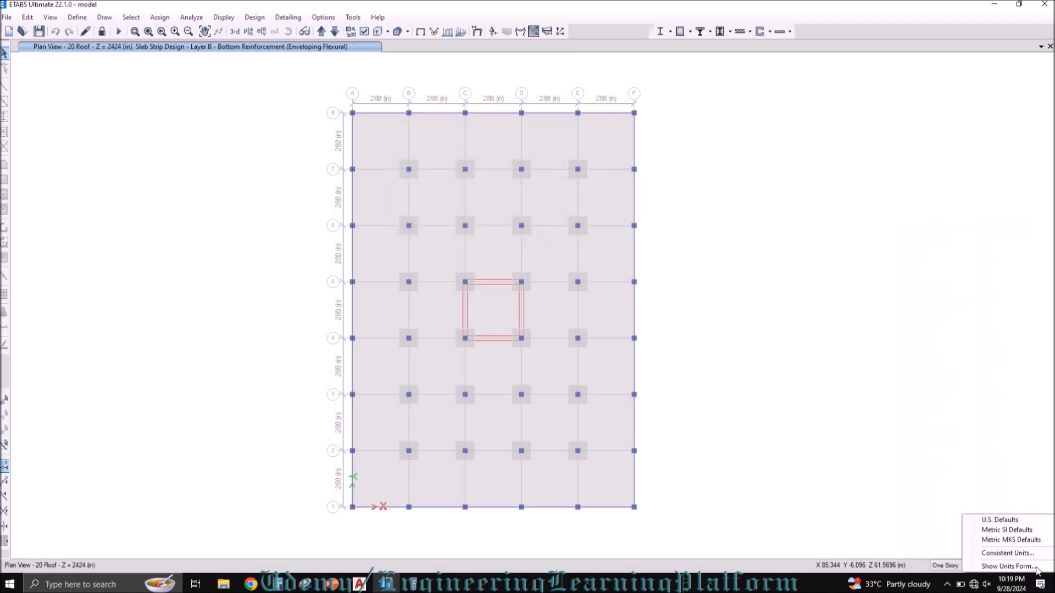
pyautogui.click(1009, 566)
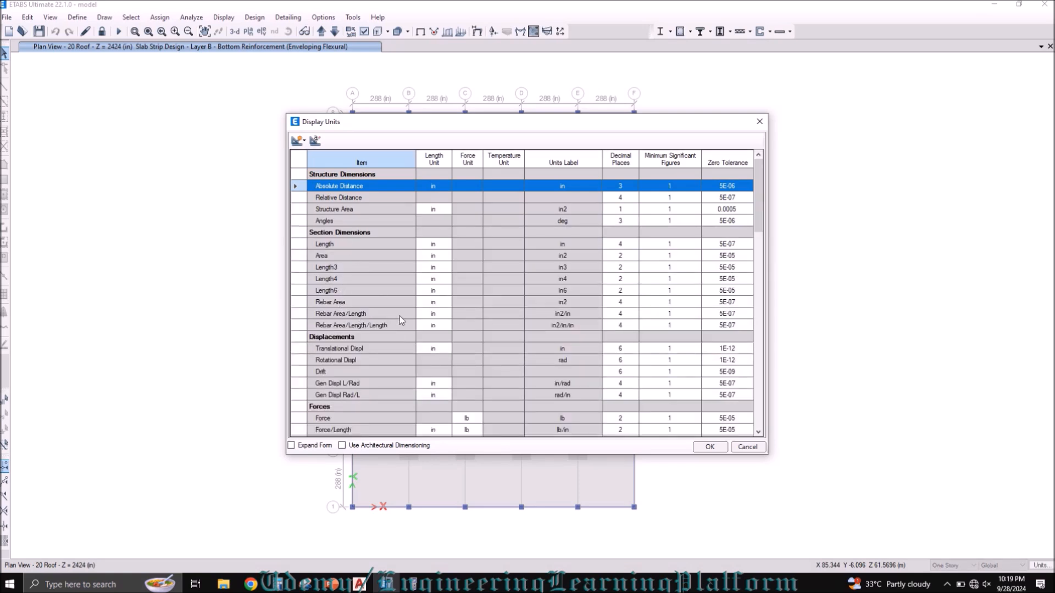
pyautogui.click(433, 315)
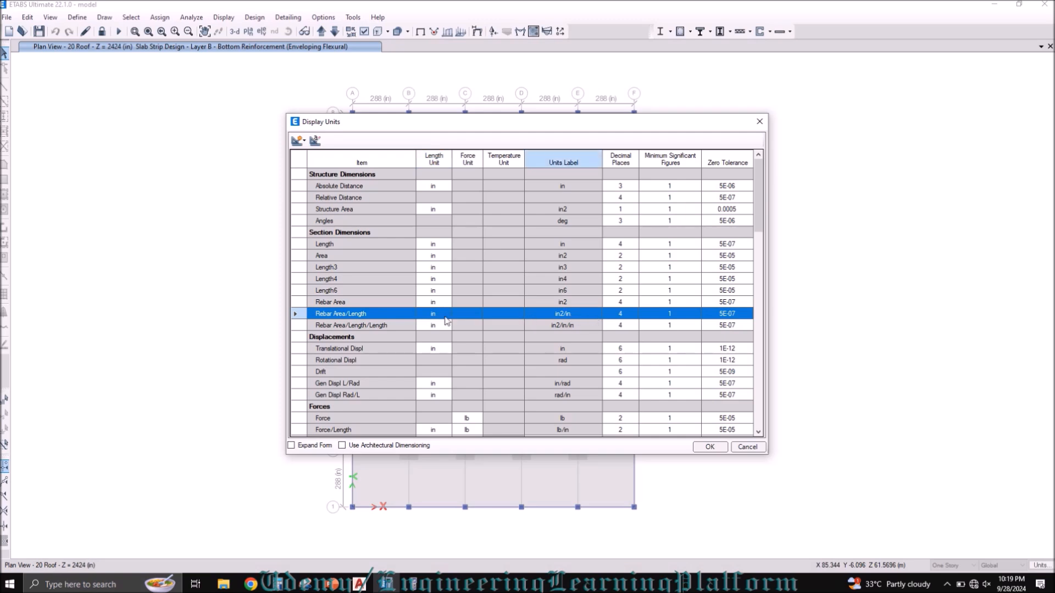
pyautogui.click(447, 314)
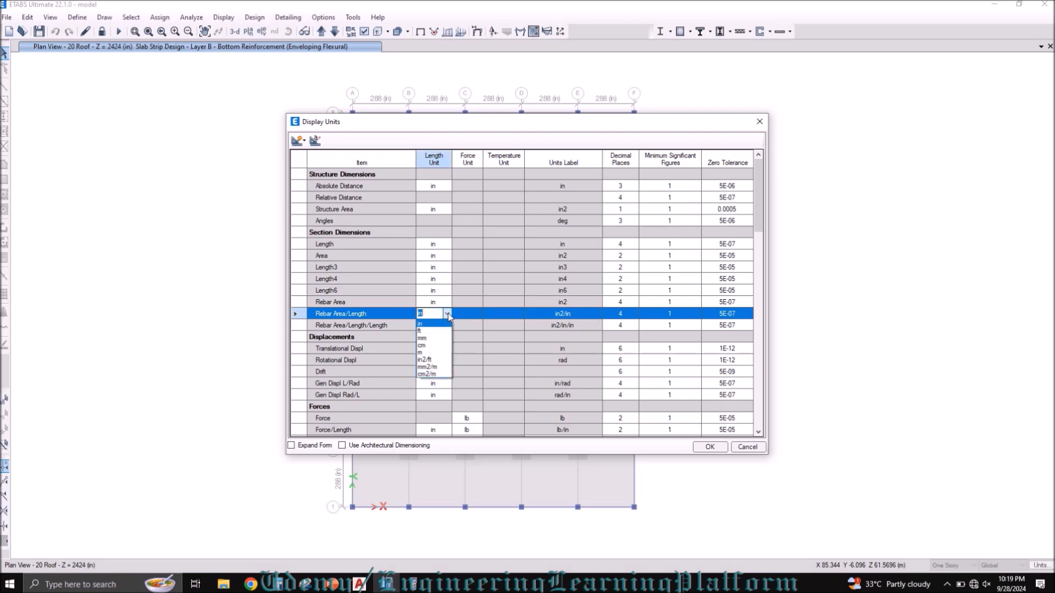
pyautogui.click(438, 361)
pyautogui.click(454, 327)
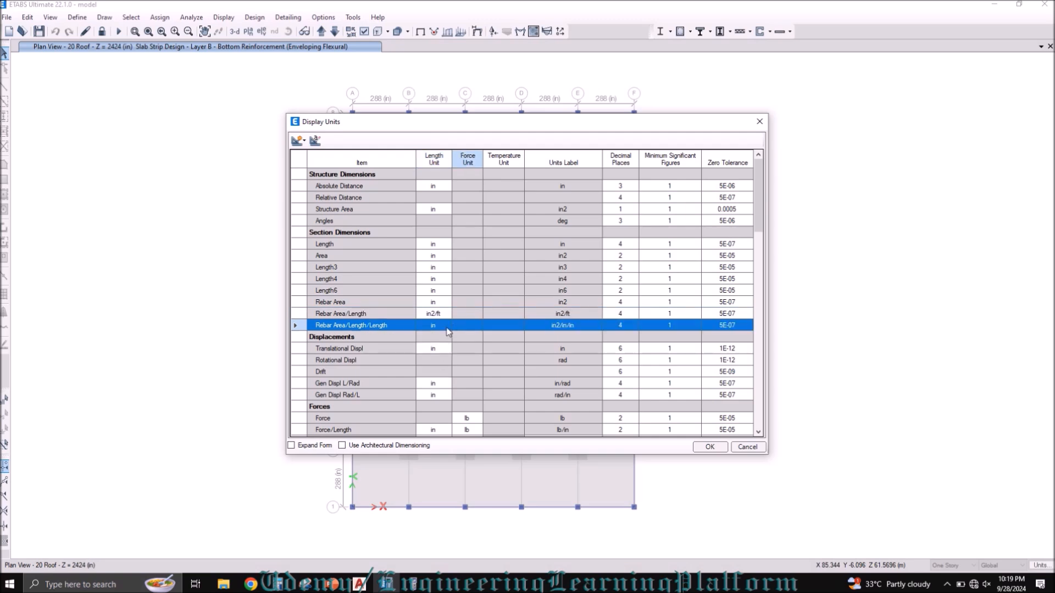
pyautogui.click(447, 327)
pyautogui.click(448, 325)
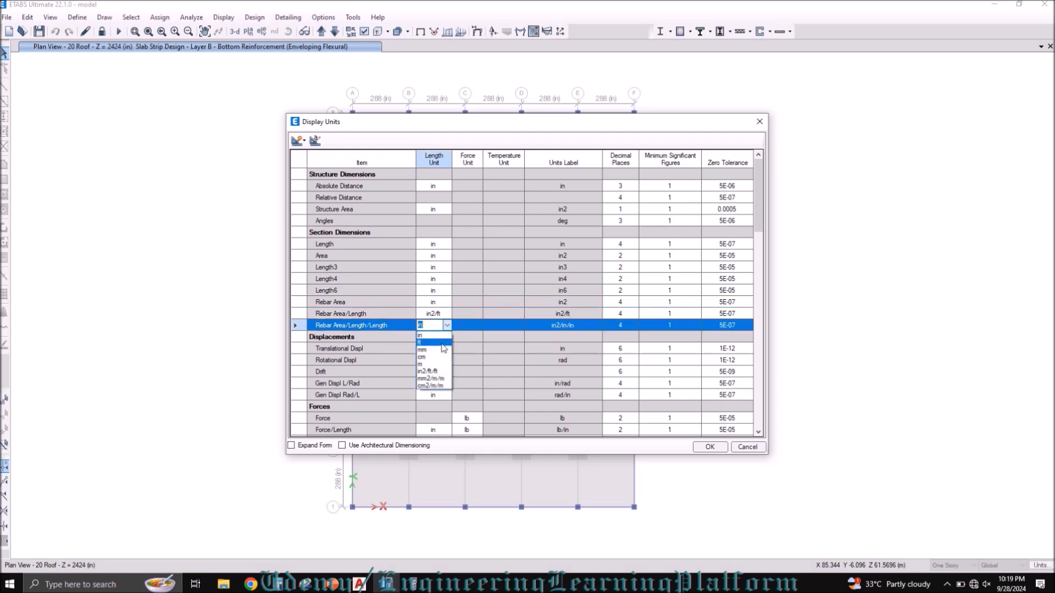
pyautogui.click(439, 371)
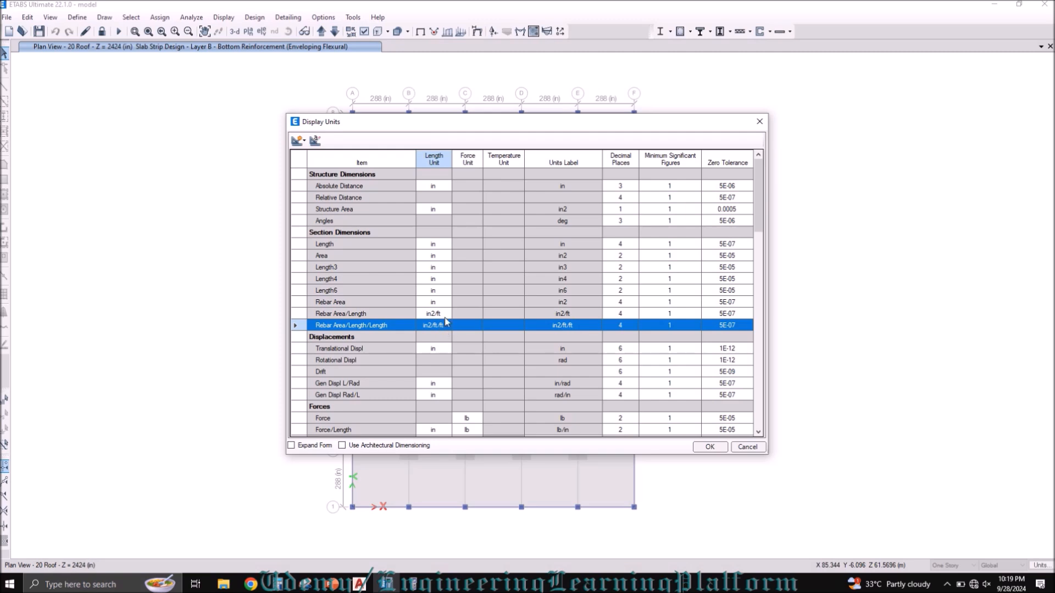
pyautogui.click(709, 447)
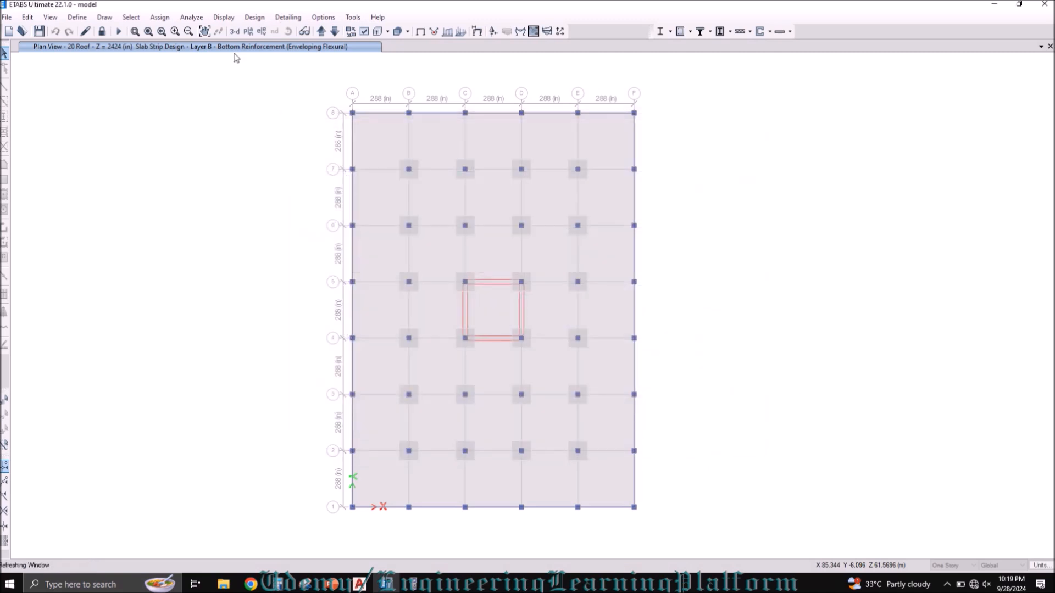
# Step: Display the punching shear check results on the roof slab plan
pyautogui.click(250, 18)
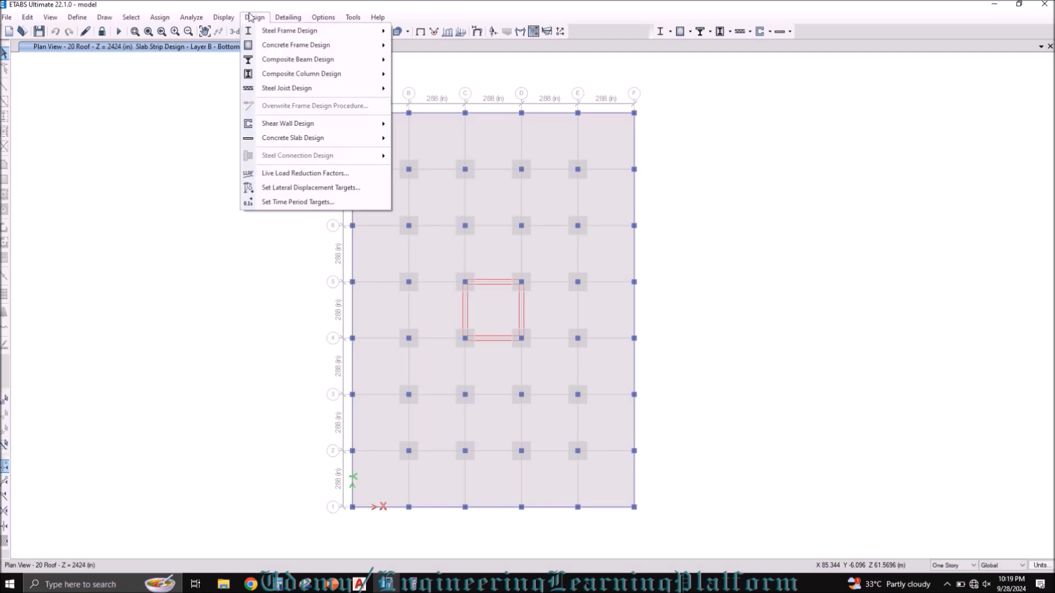
pyautogui.moveTo(289, 140)
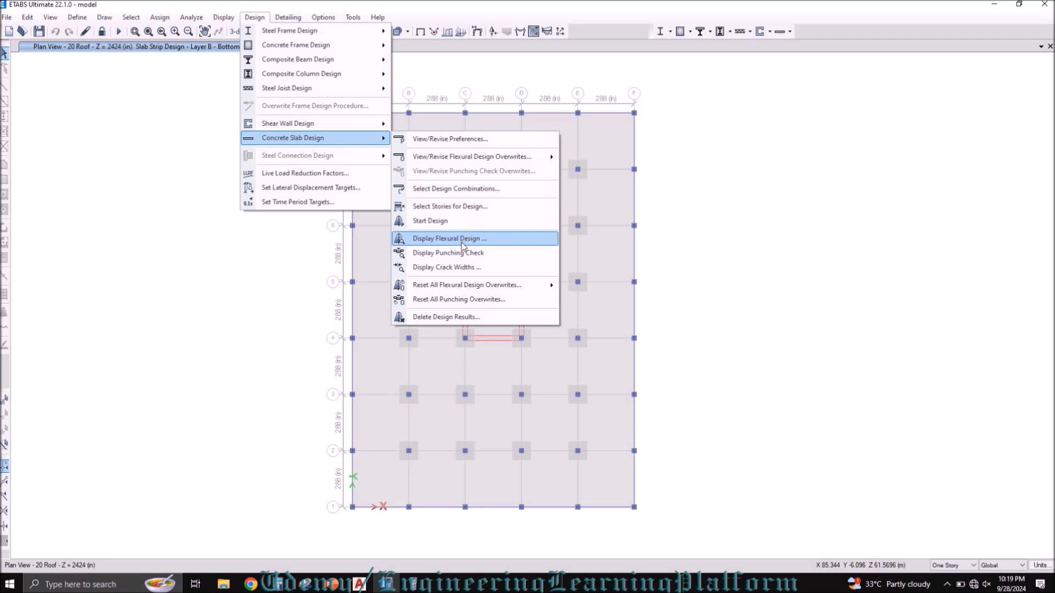
pyautogui.click(504, 252)
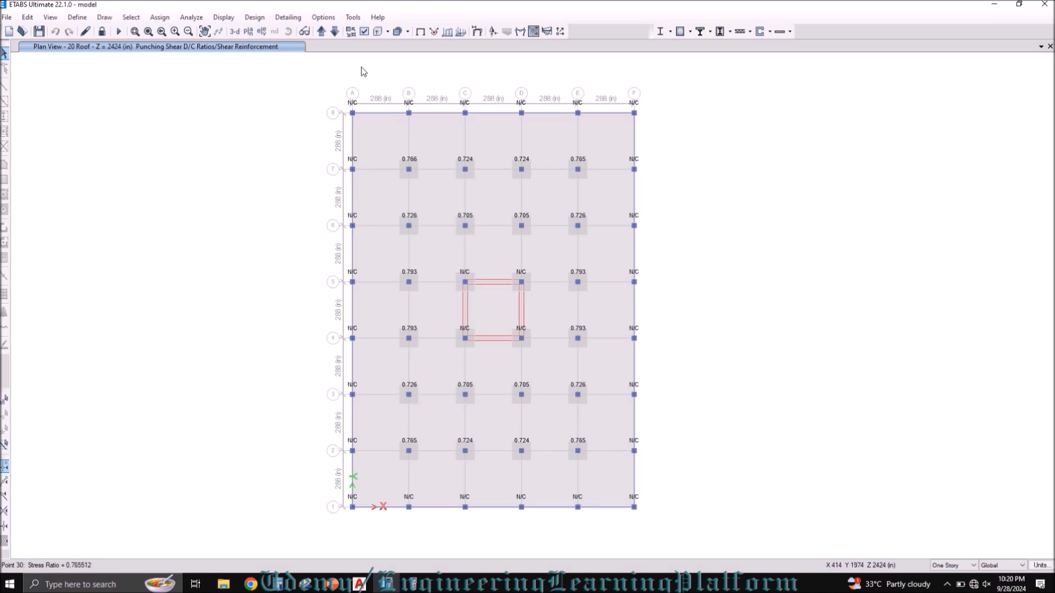
pyautogui.click(254, 20)
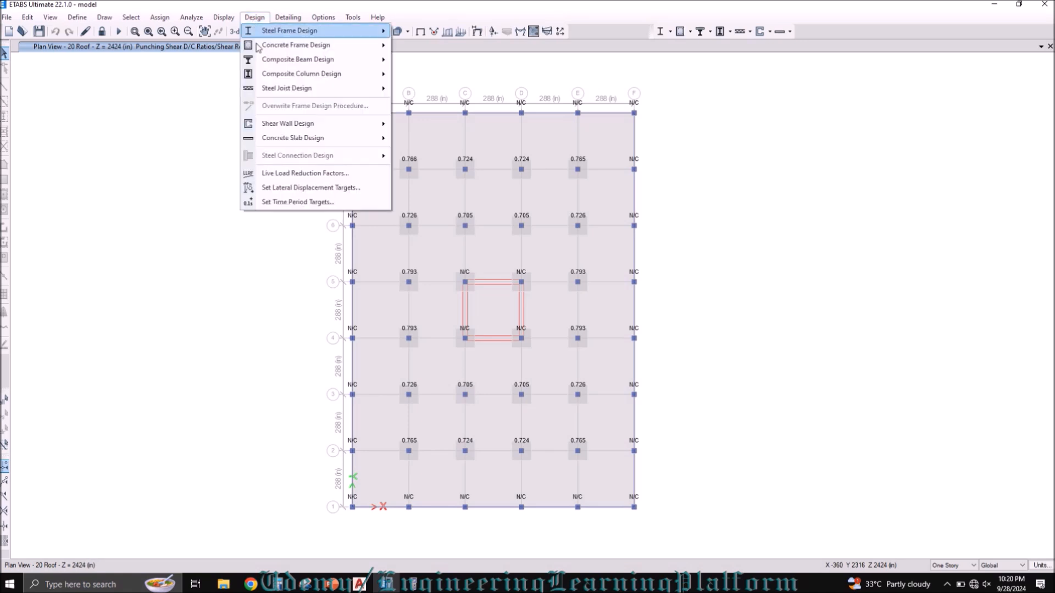
pyautogui.moveTo(265, 128)
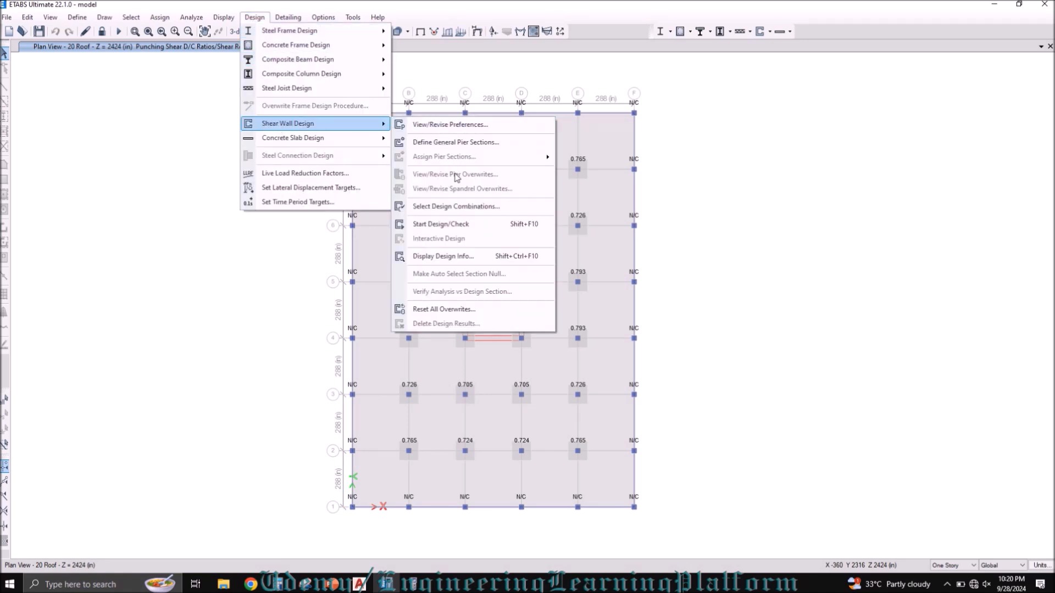
pyautogui.click(453, 127)
pyautogui.click(555, 437)
# Step: Review the minimum cover and preferred bar size settings in the concrete slab design preferences, leaving without changes
pyautogui.click(254, 17)
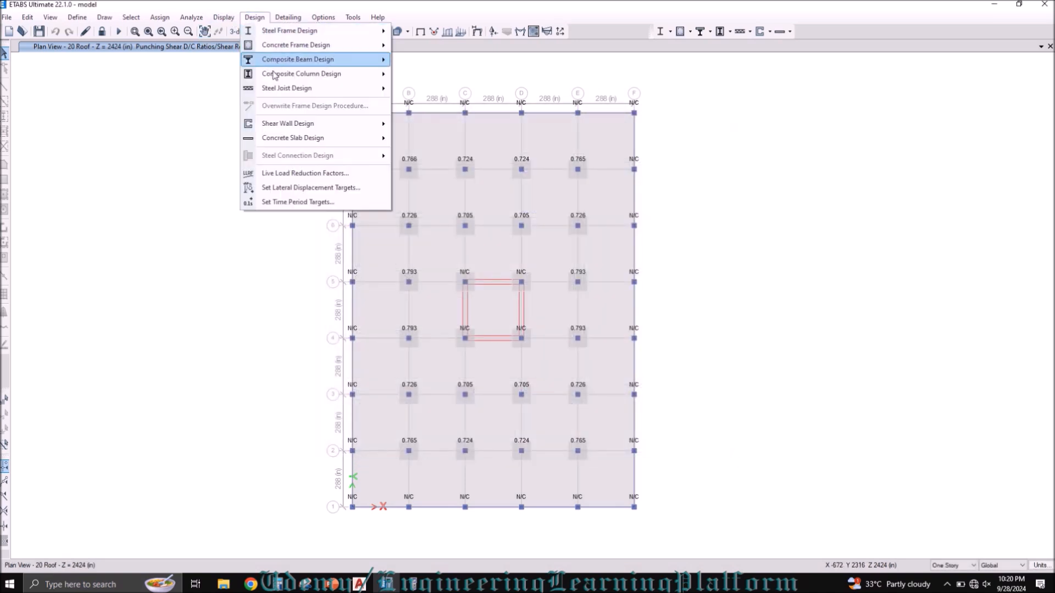
pyautogui.moveTo(288, 138)
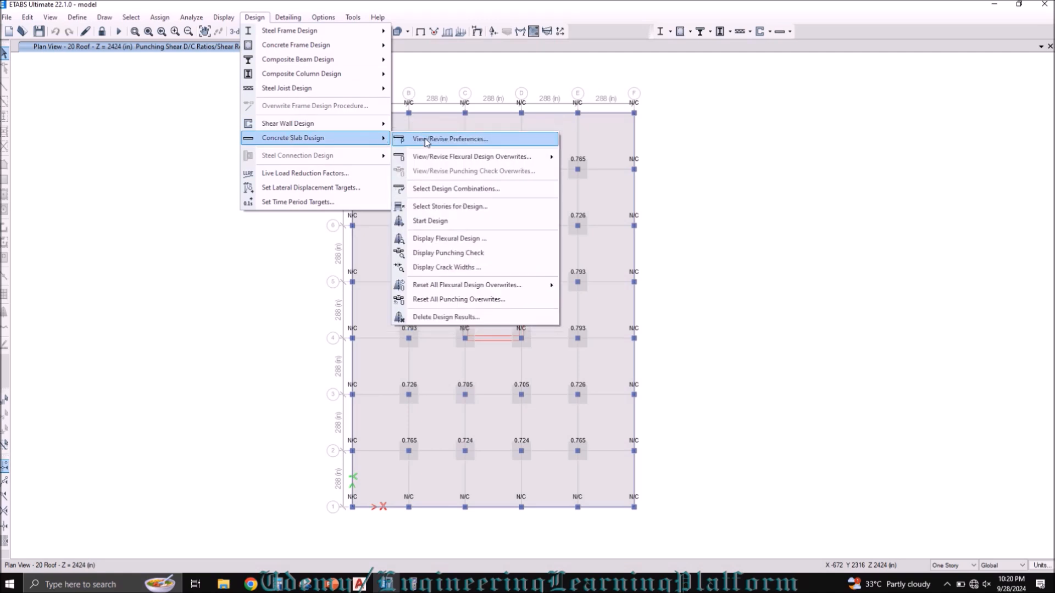
pyautogui.click(425, 141)
pyautogui.click(396, 149)
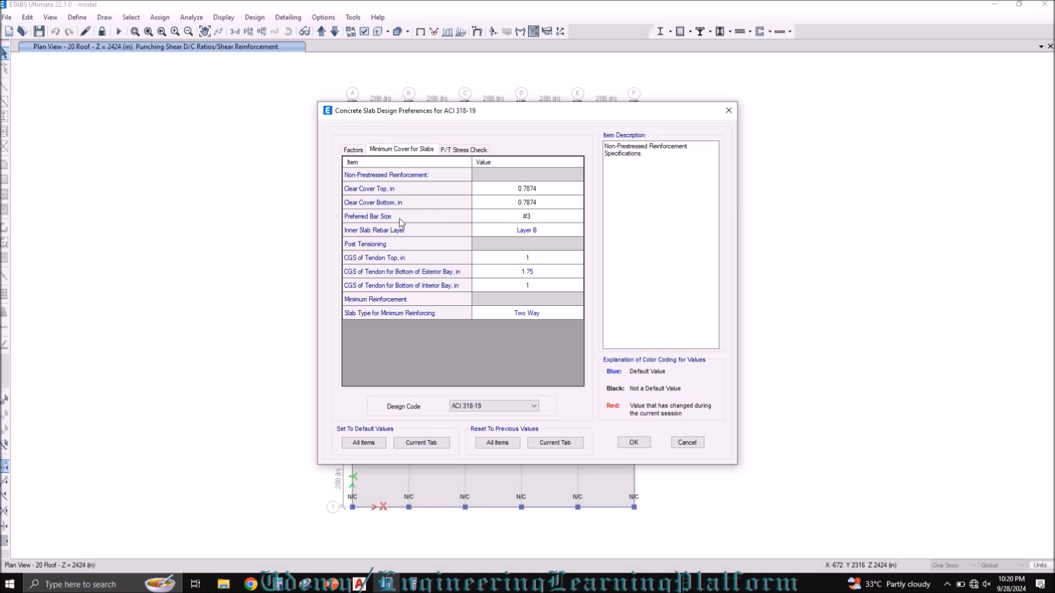
pyautogui.click(687, 442)
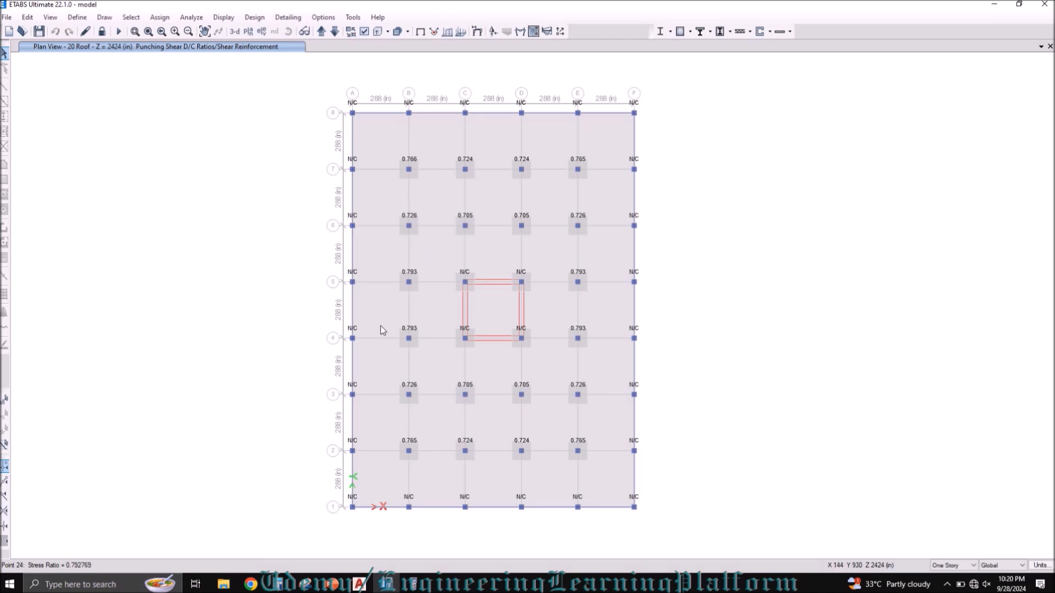
# Step: Review the column and drop panel punching check details for the column at grid B-3, then close the report
pyautogui.rightClick(411, 393)
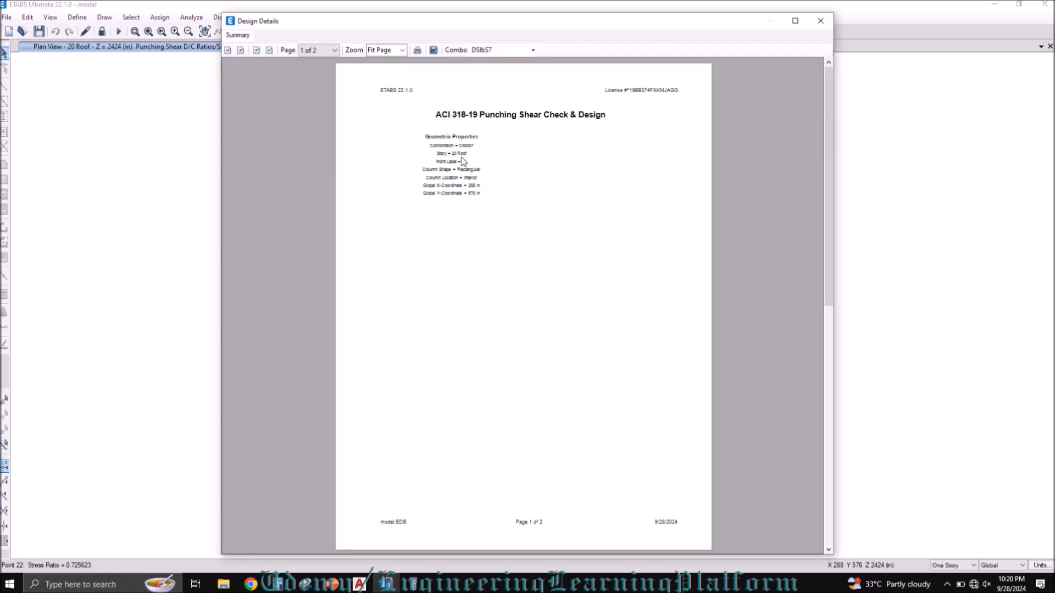
pyautogui.scroll(-2, 468, 172)
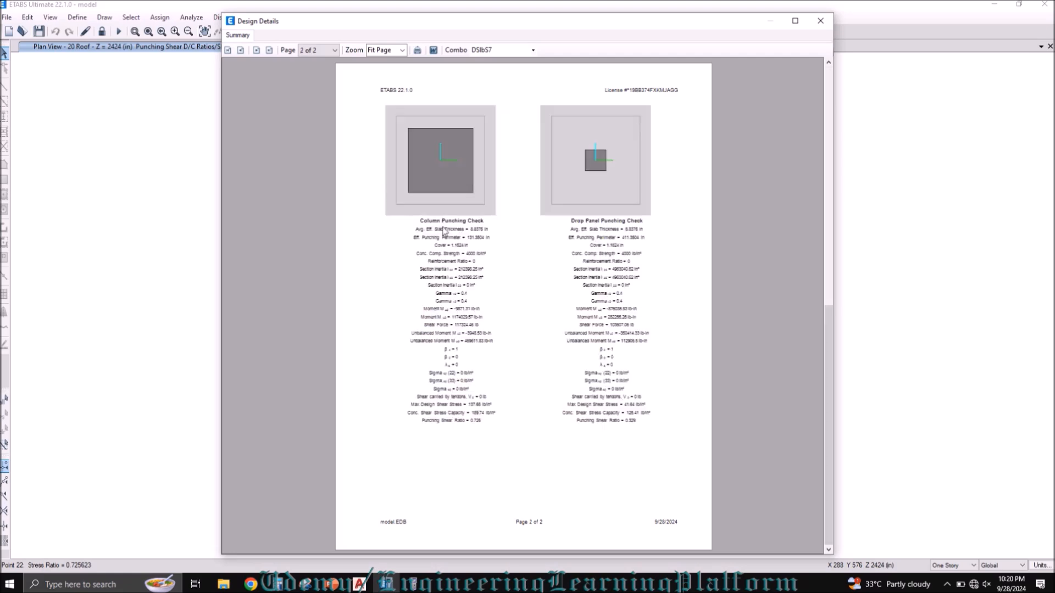
pyautogui.keyDown('ctrl'); pyautogui.scroll(3, 431, 246); pyautogui.keyUp('ctrl')
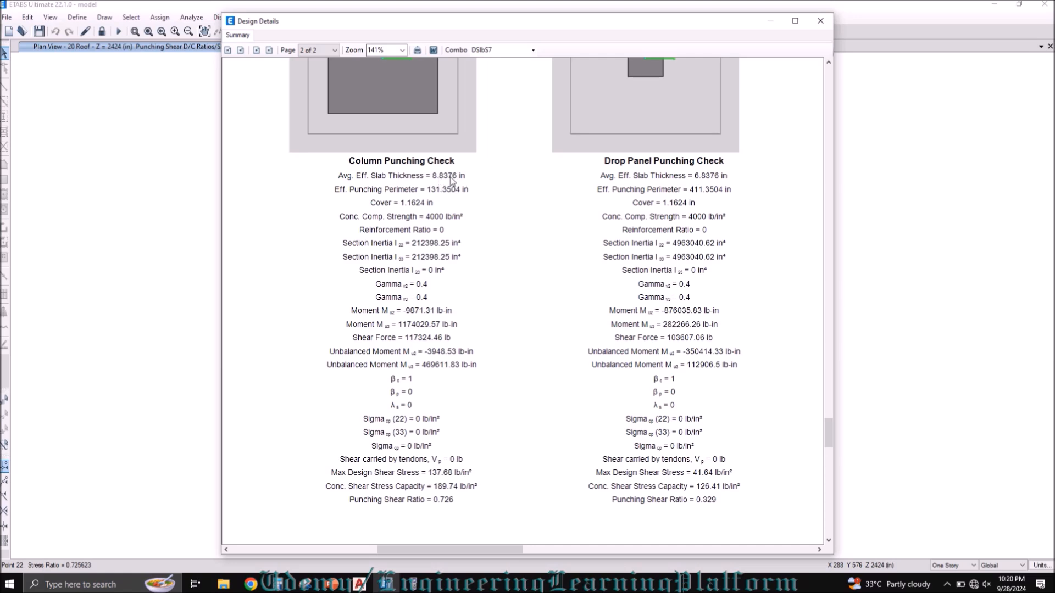
pyautogui.scroll(3, 451, 184)
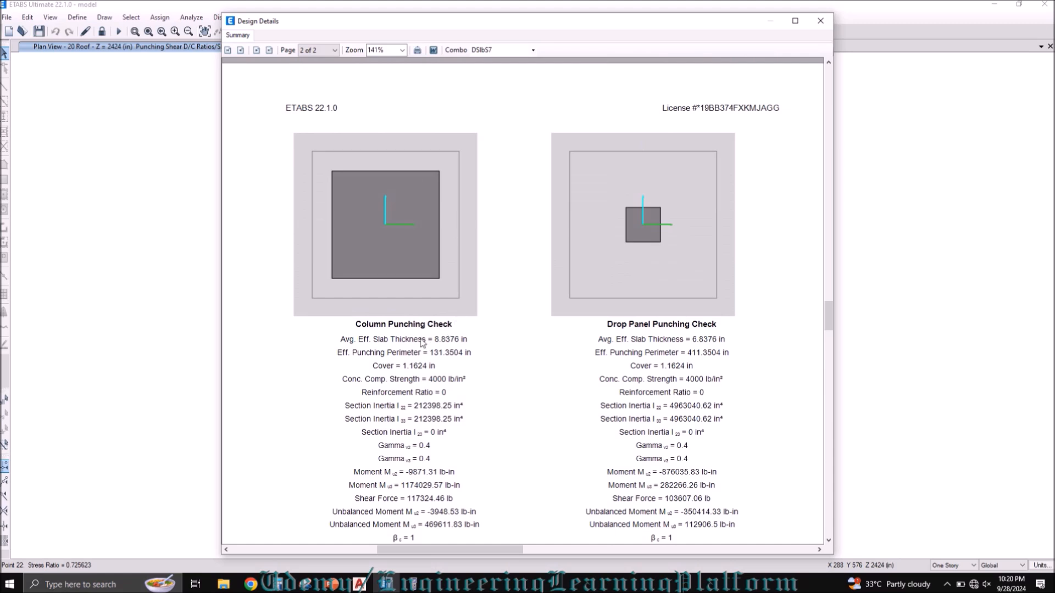
pyautogui.click(819, 21)
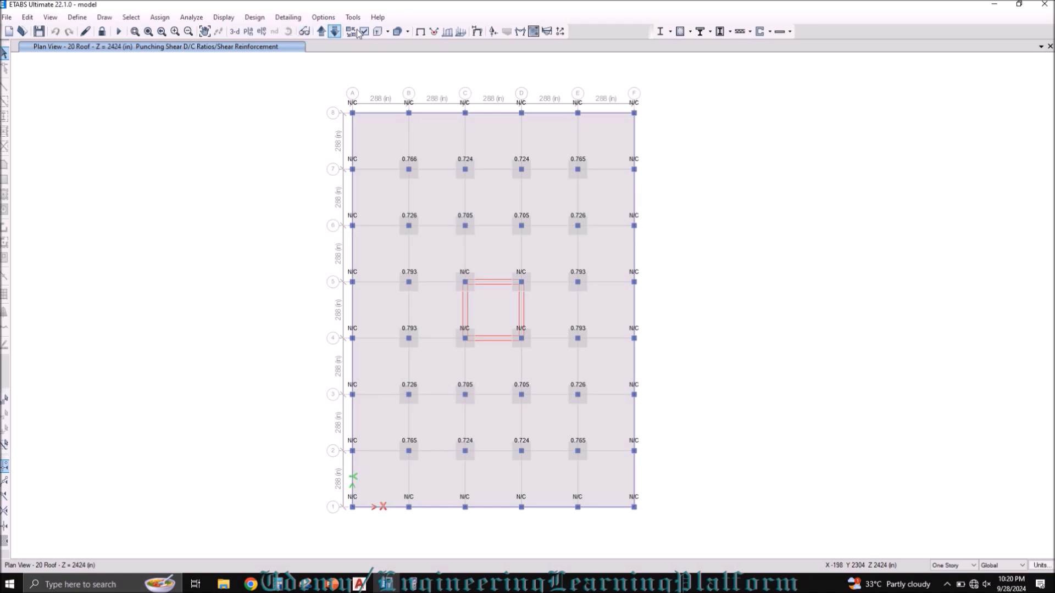
# Step: Restore the plain roof plan and open the flexural slab design display with the design basis set to Finite Element Based
pyautogui.click(420, 33)
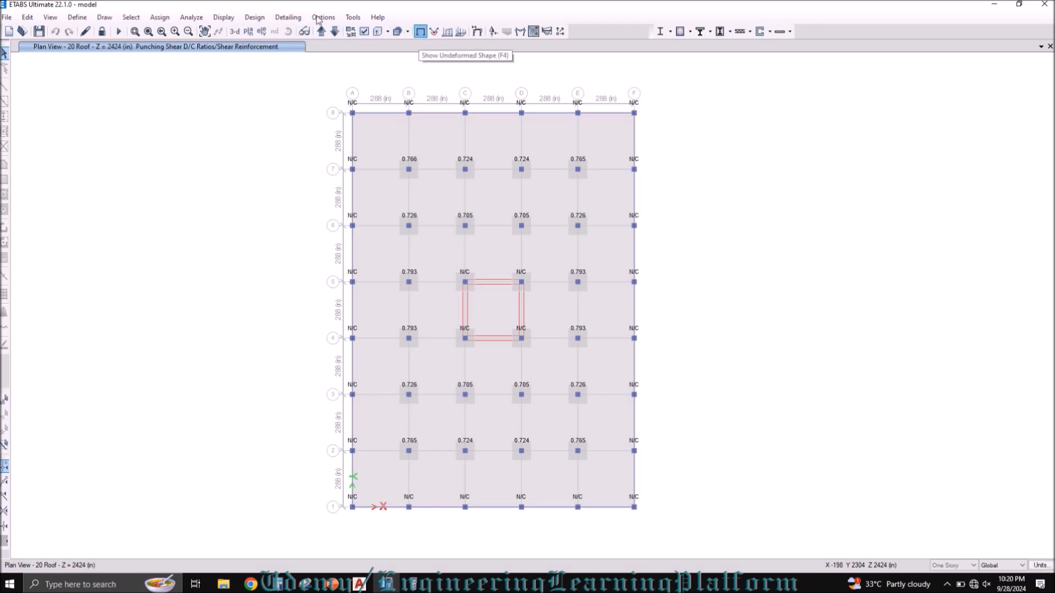
pyautogui.click(259, 19)
pyautogui.moveTo(391, 138)
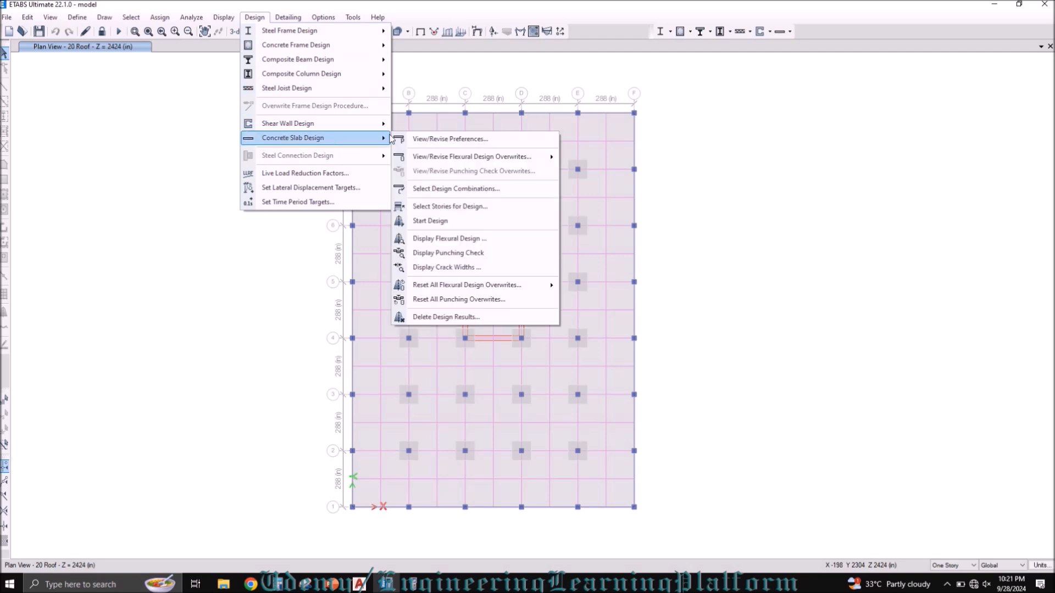
pyautogui.click(468, 241)
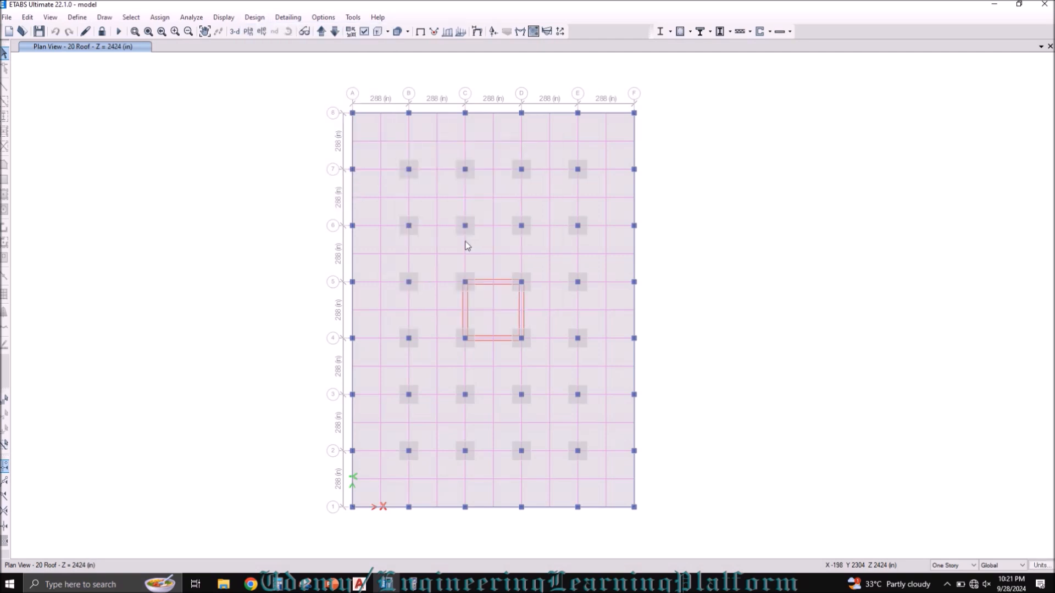
pyautogui.moveTo(376, 142); pyautogui.dragTo(722, 156)
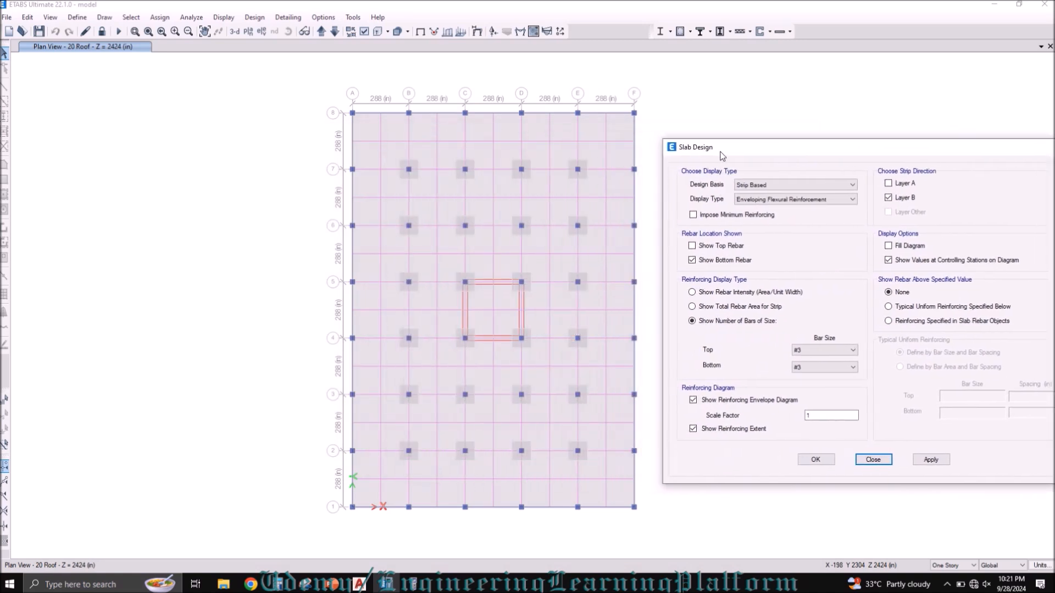
pyautogui.click(771, 190)
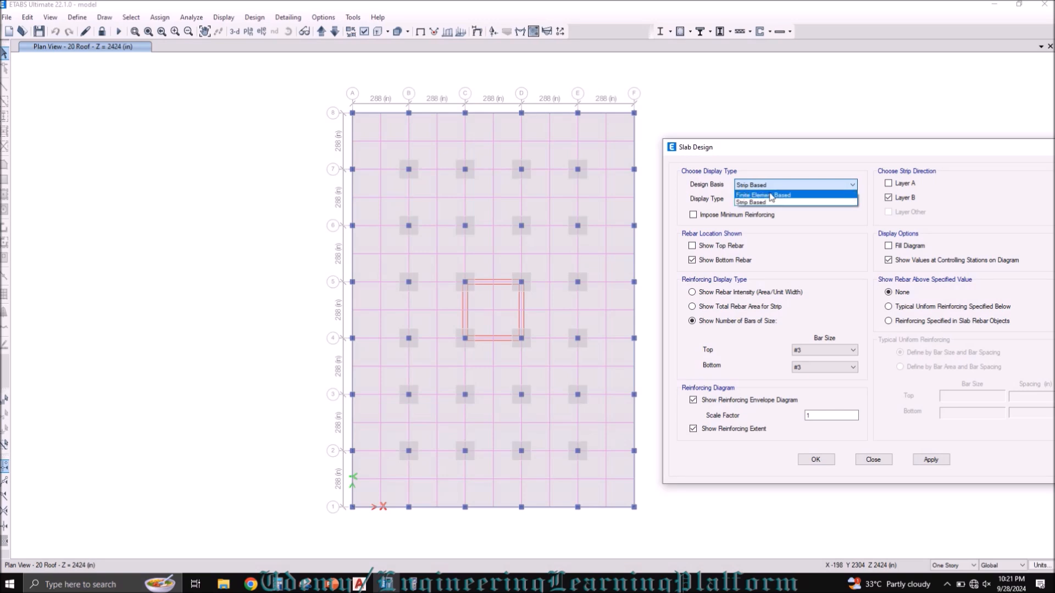
pyautogui.click(770, 195)
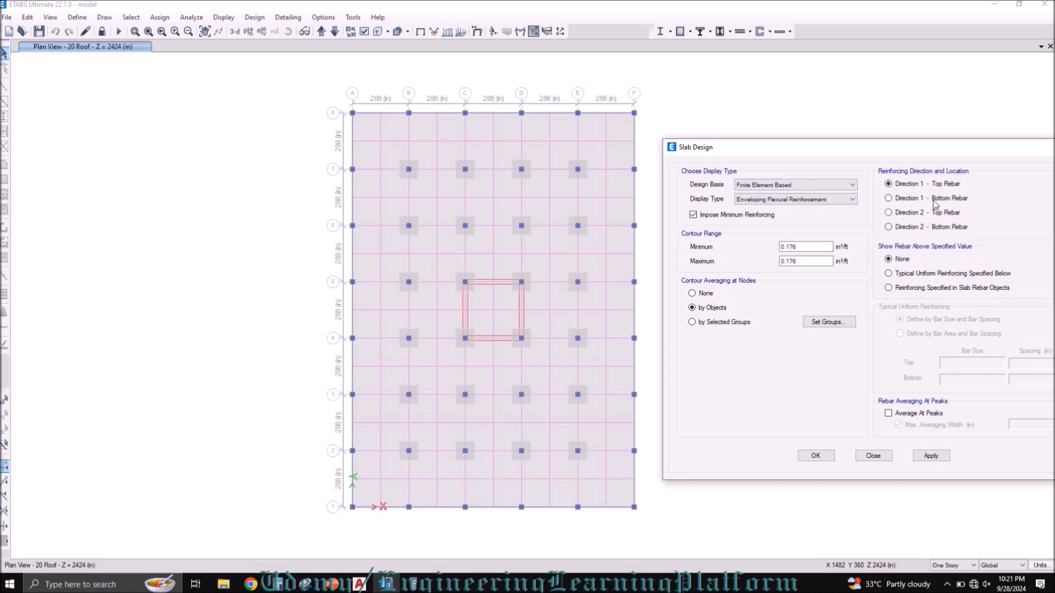
# Step: Clear the selected strips along grids 4 and E, and hide the design strip layers in the roof plan
pyautogui.click(368, 337)
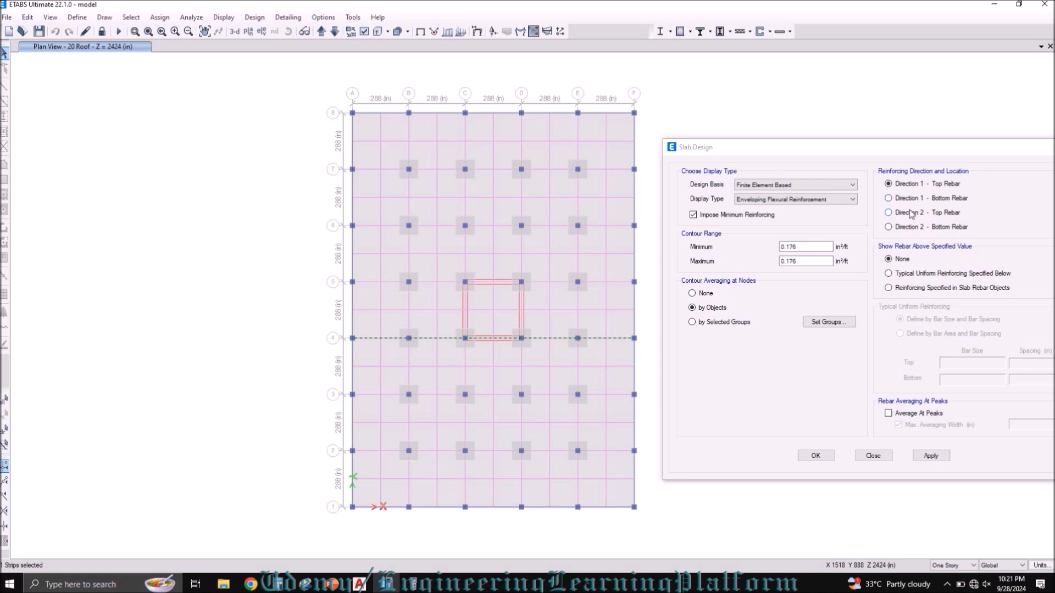
pyautogui.click(577, 141)
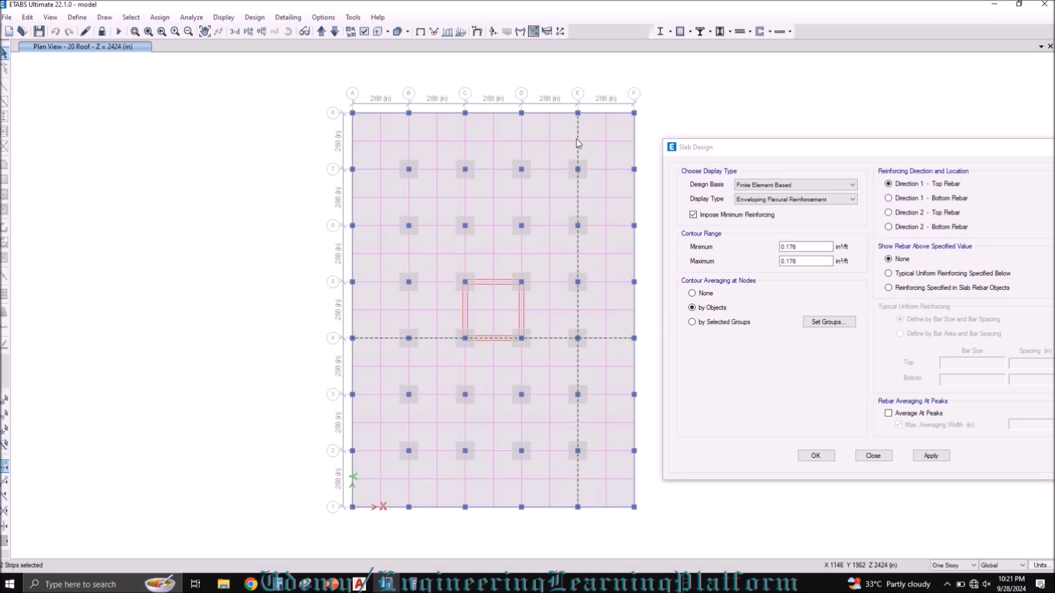
pyautogui.click(5, 429)
pyautogui.click(367, 33)
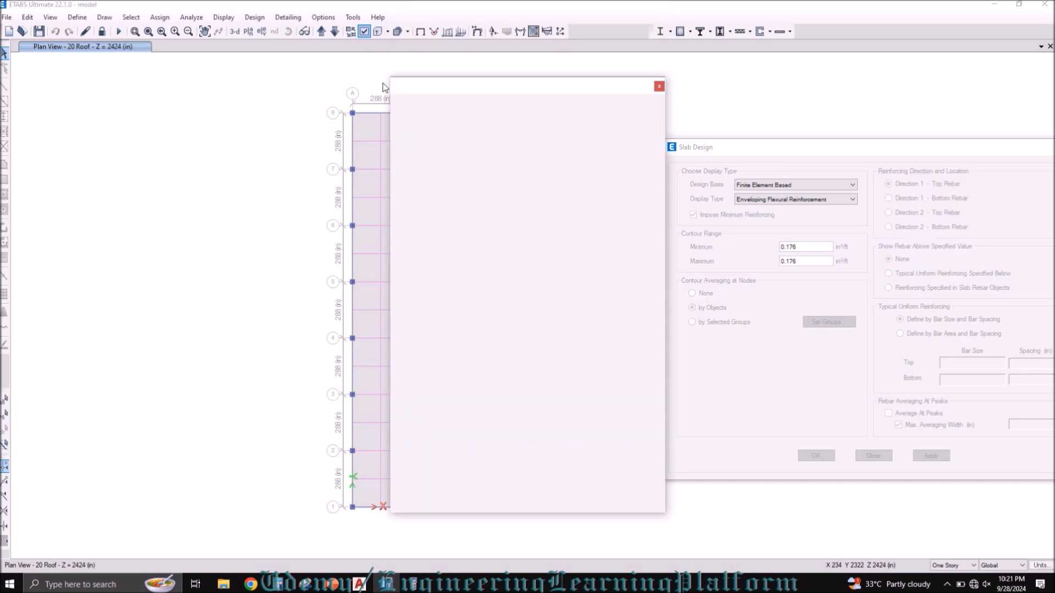
pyautogui.click(500, 436)
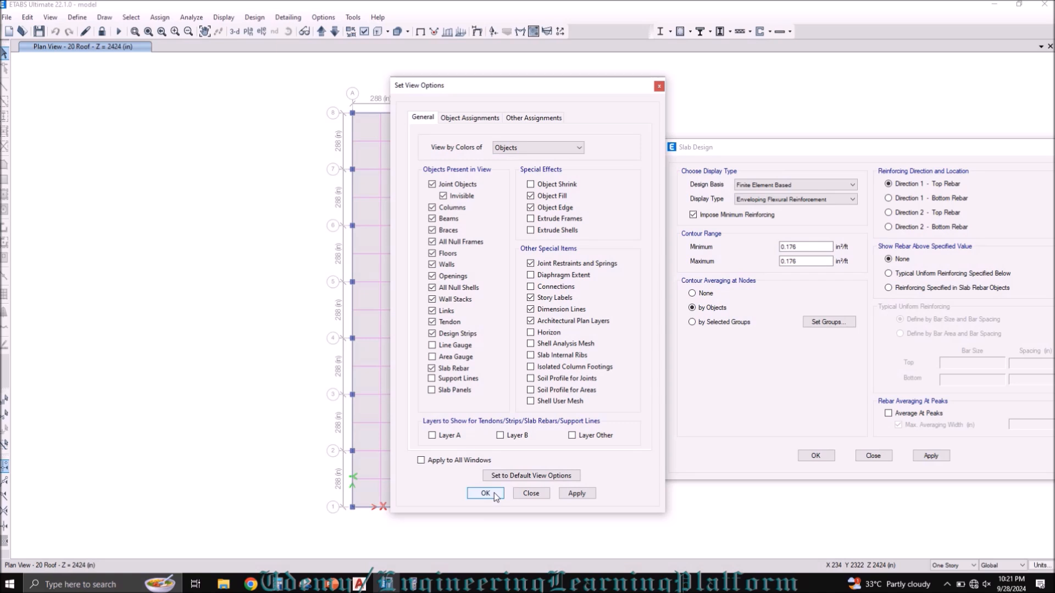
pyautogui.click(494, 495)
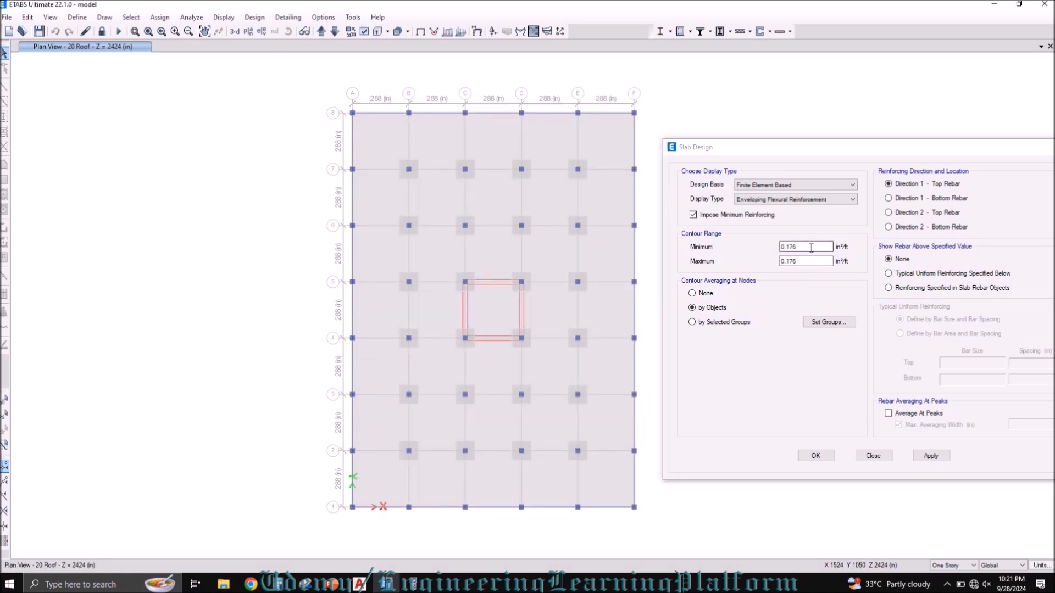
# Step: Display the Direction 1 top rebar intensity contours with both range limits at 0.176 in²/ft and minimum reinforcing imposed
pyautogui.moveTo(793, 248); pyautogui.dragTo(801, 248)
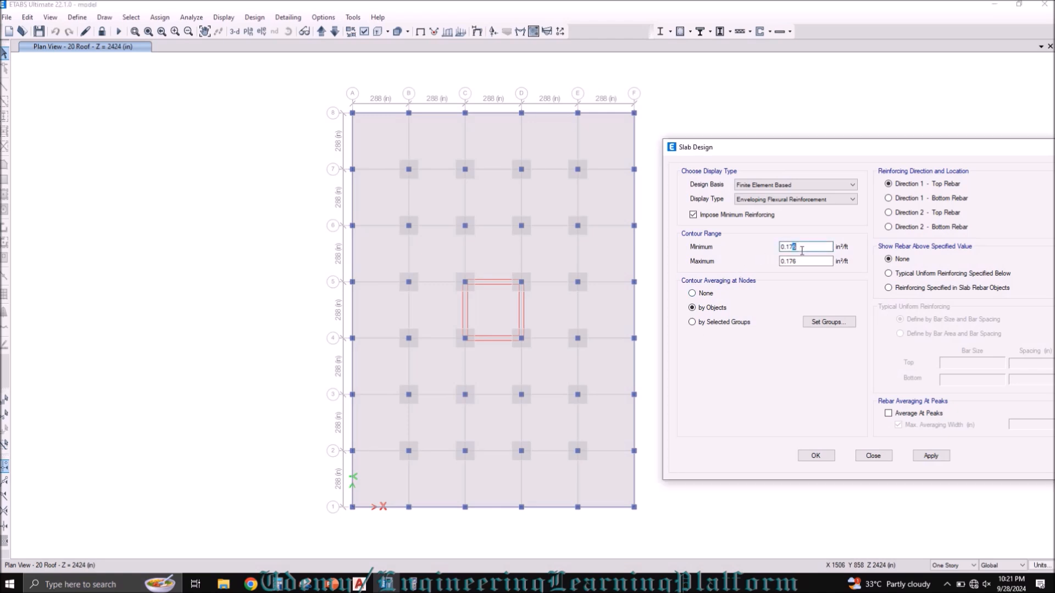
pyautogui.click(926, 456)
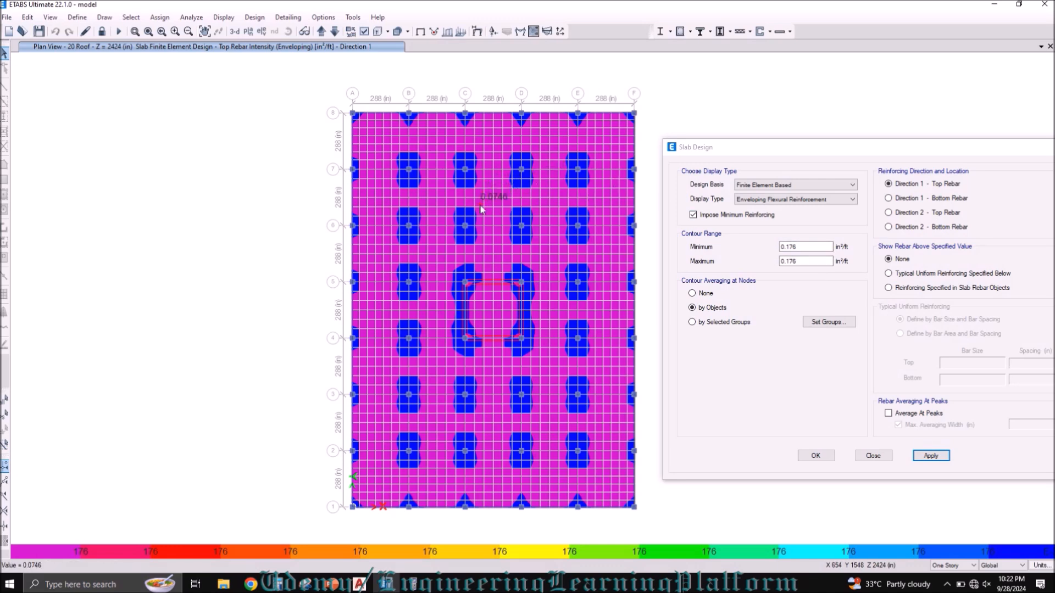
pyautogui.moveTo(797, 249); pyautogui.dragTo(770, 269)
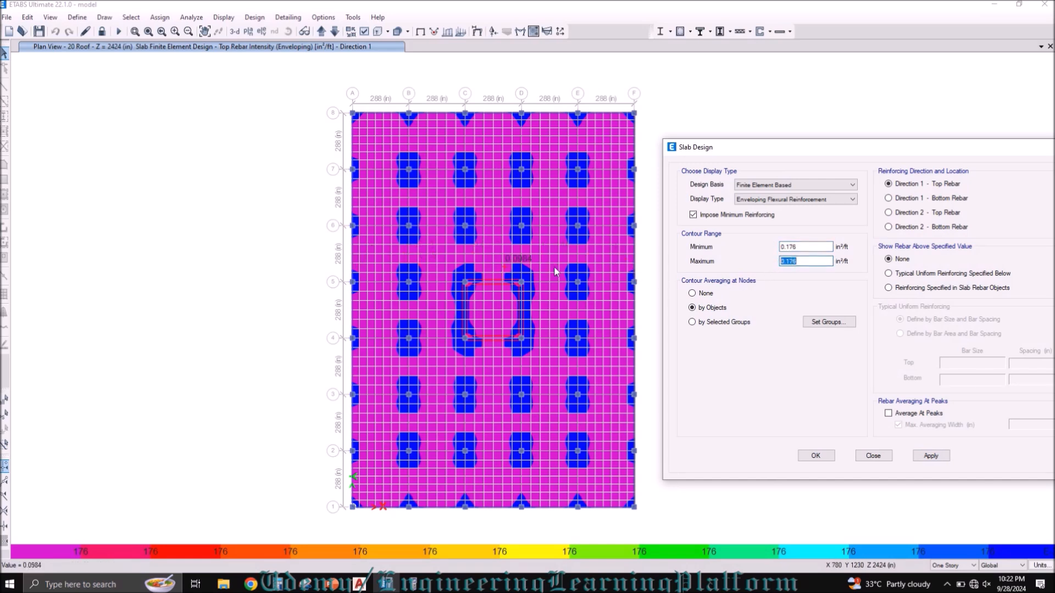
pyautogui.click(790, 262)
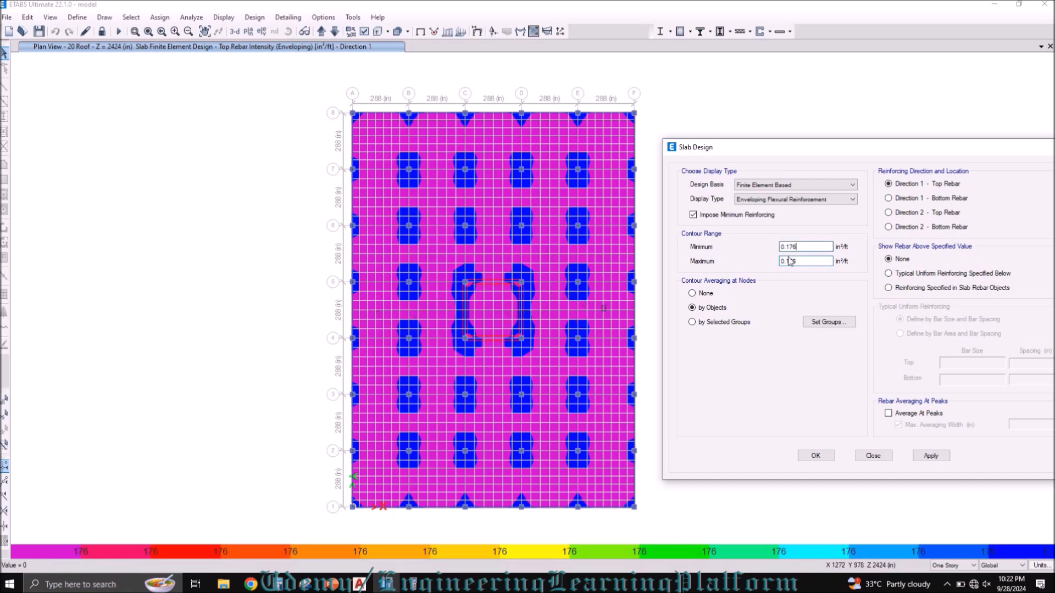
# Step: Switch to PowerPoint, review the #3 bar spacing formula on the FEM Method Calculations slide, and return to ETABS
pyautogui.click(333, 584)
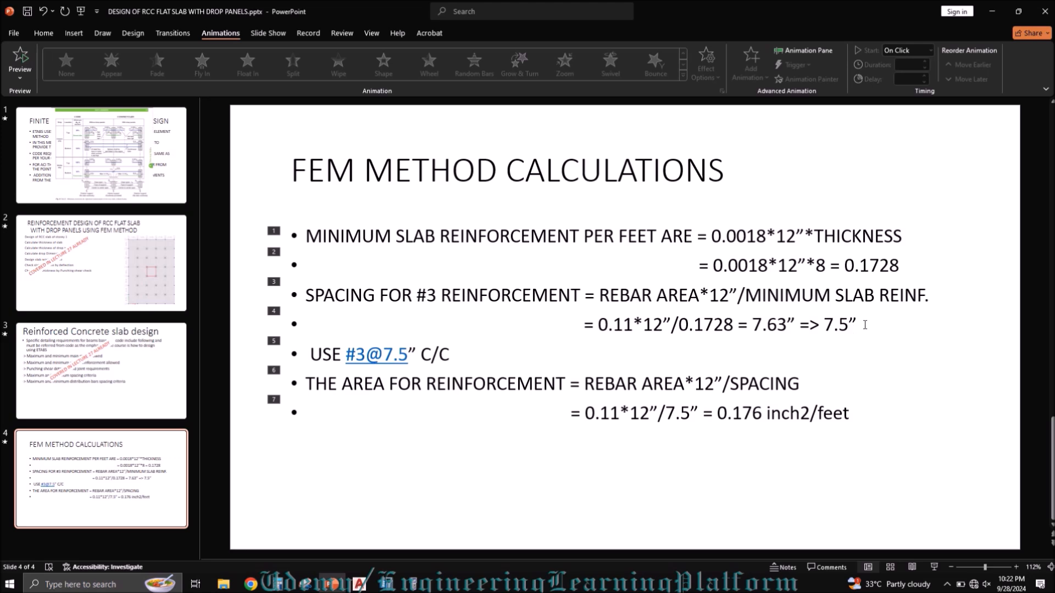
pyautogui.moveTo(861, 325); pyautogui.dragTo(597, 325)
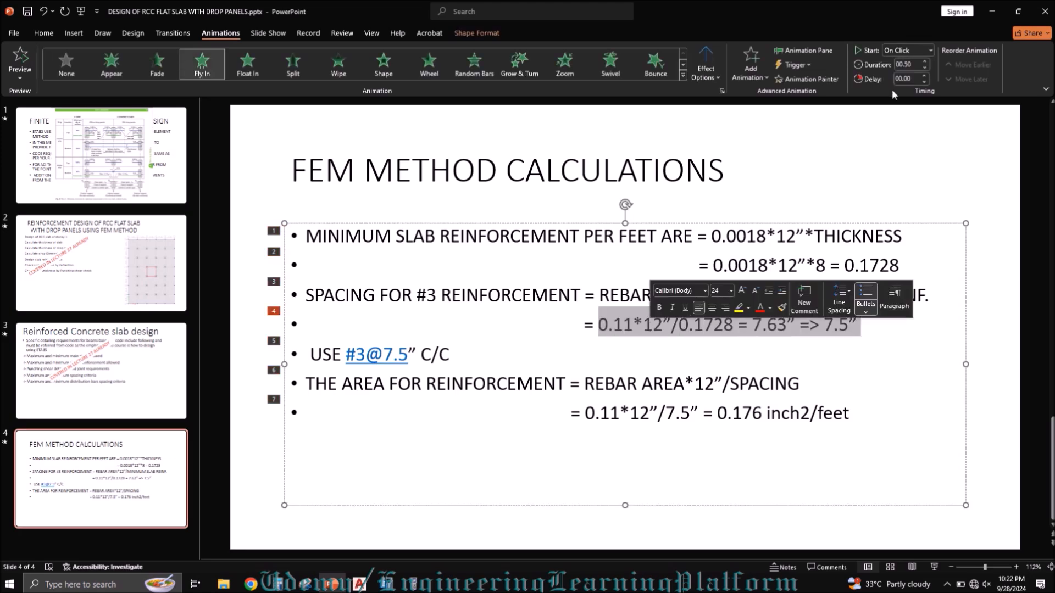
pyautogui.click(991, 12)
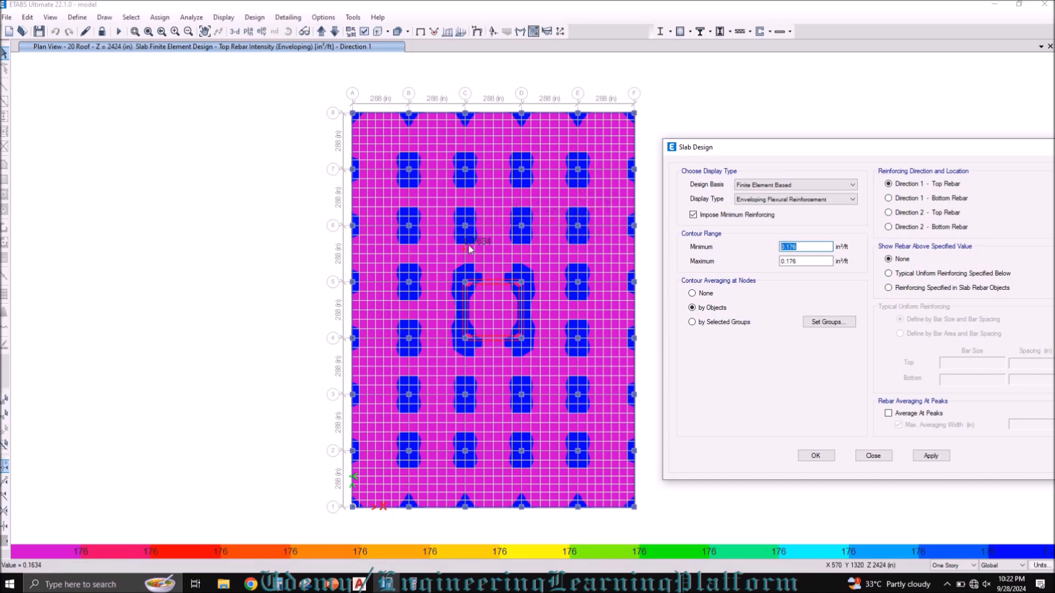
# Step: Examine the Direction 1 top rebar contours closely around the columns near grids A to C and 6 to 8
pyautogui.click(135, 31)
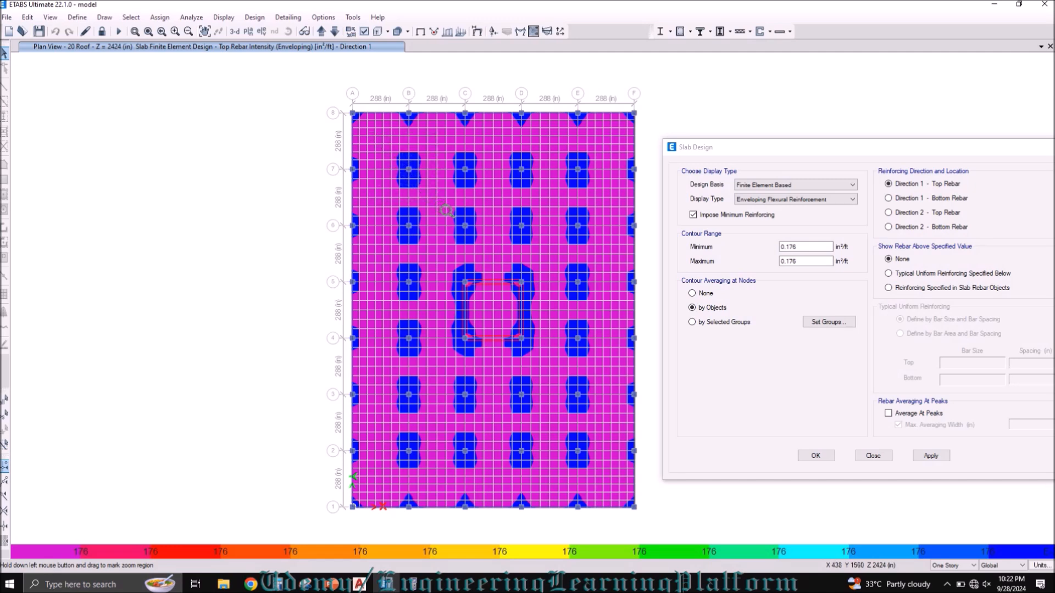
pyautogui.moveTo(369, 130); pyautogui.dragTo(440, 203)
pyautogui.scroll(-2, 315, 216)
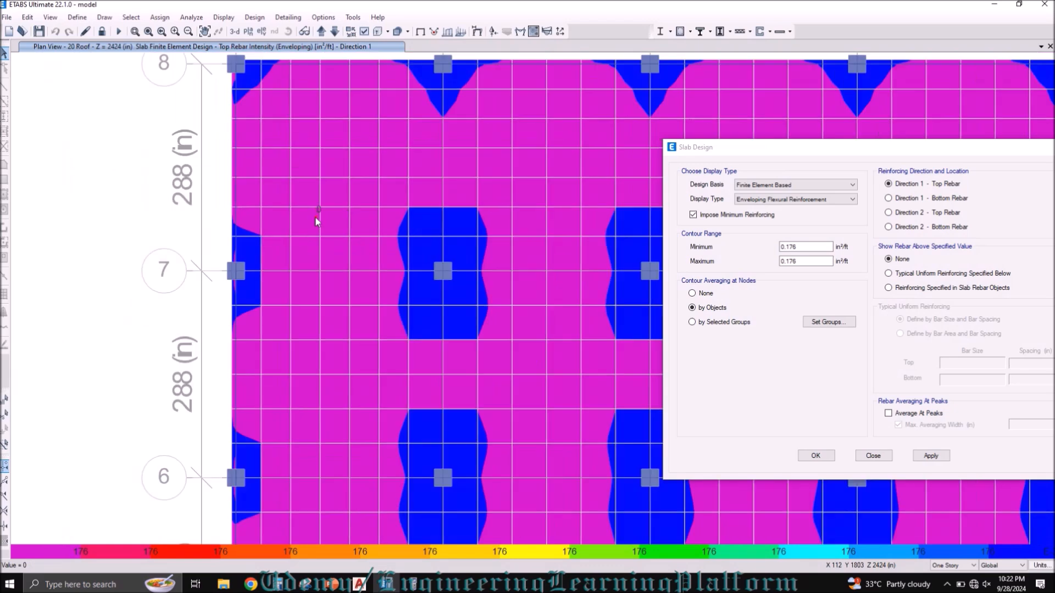
pyautogui.moveTo(373, 257); pyautogui.dragTo(303, 239, button='middle')
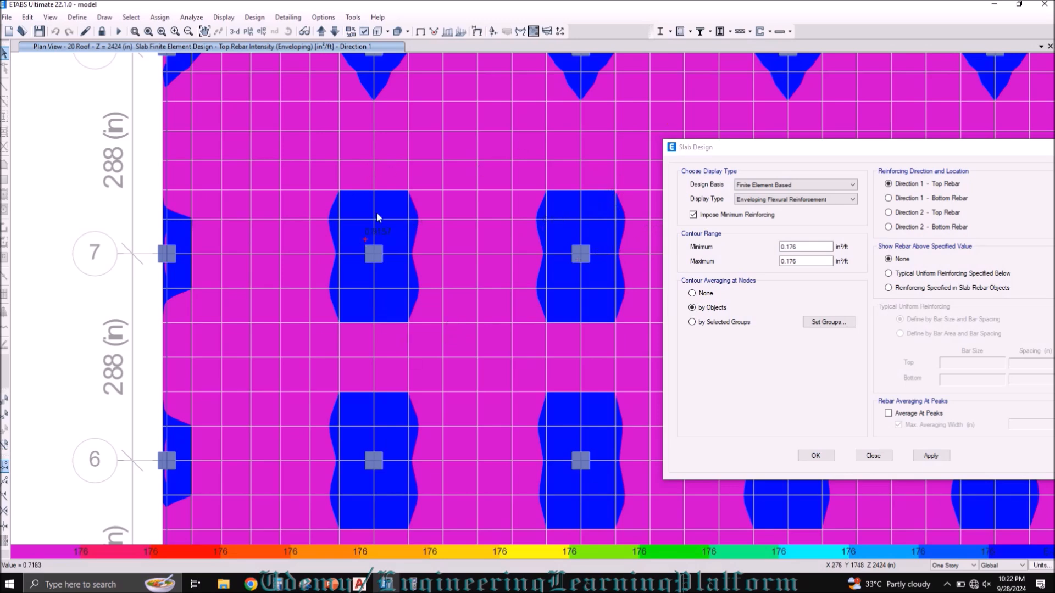
pyautogui.click(188, 31)
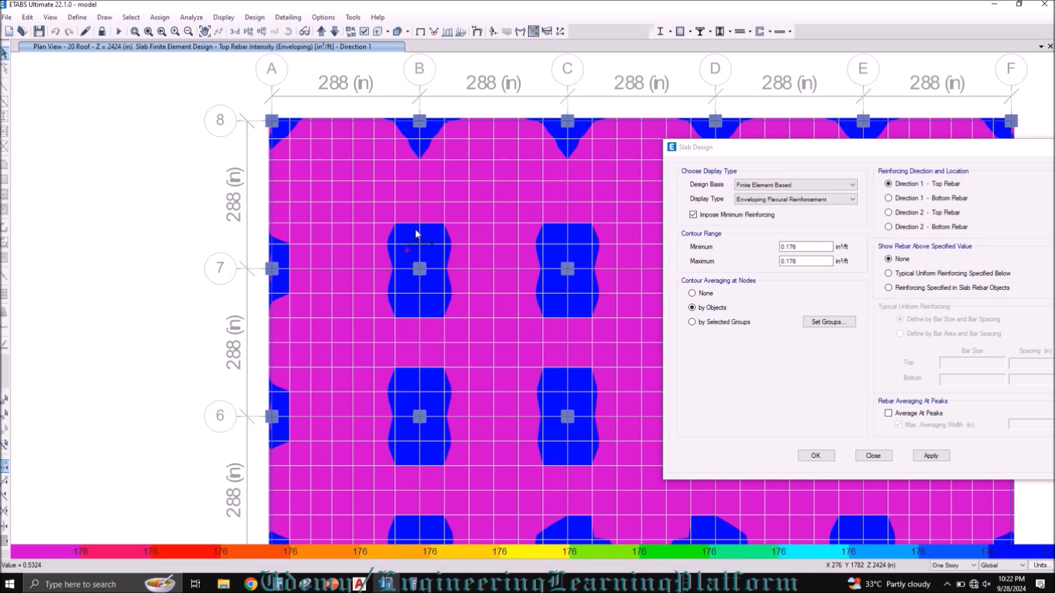
# Step: Reset the roof plan to the plain model view and reapply the Direction 1 top rebar contours with the 0.176 limits
pyautogui.click(421, 33)
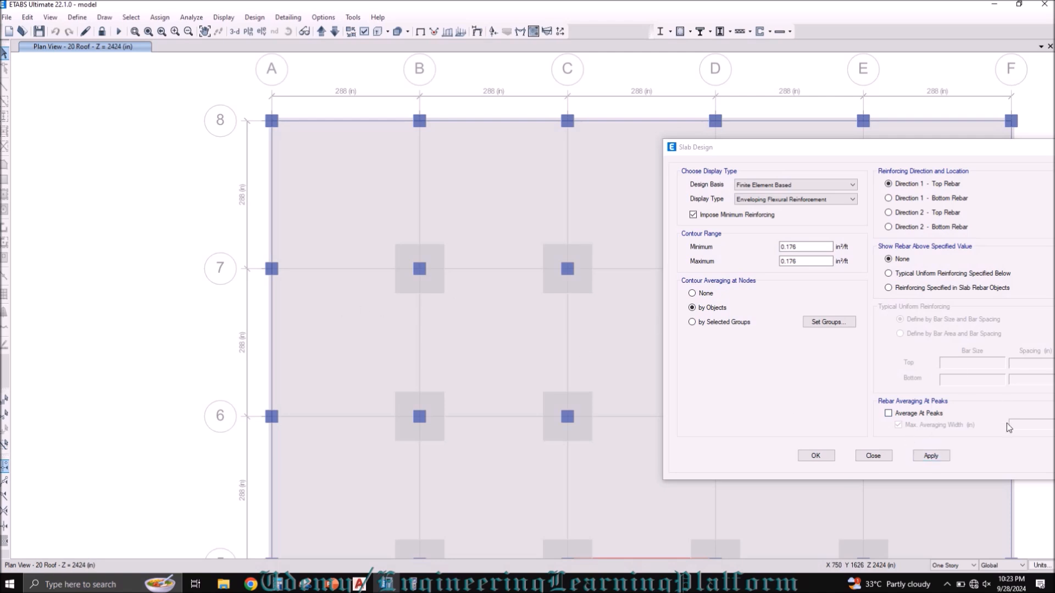
pyautogui.click(941, 461)
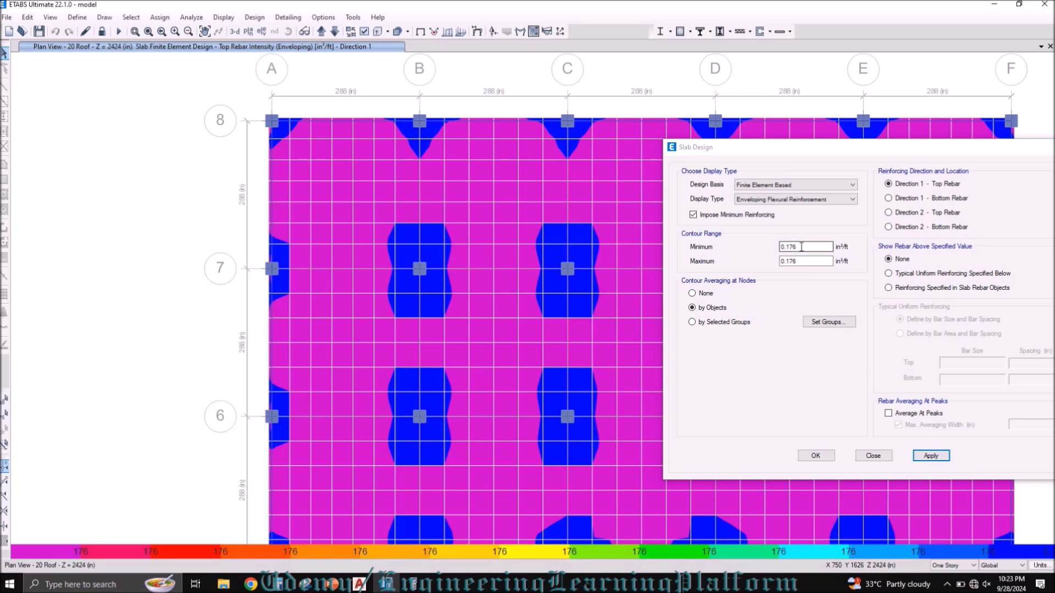
pyautogui.click(802, 247)
pyautogui.click(803, 261)
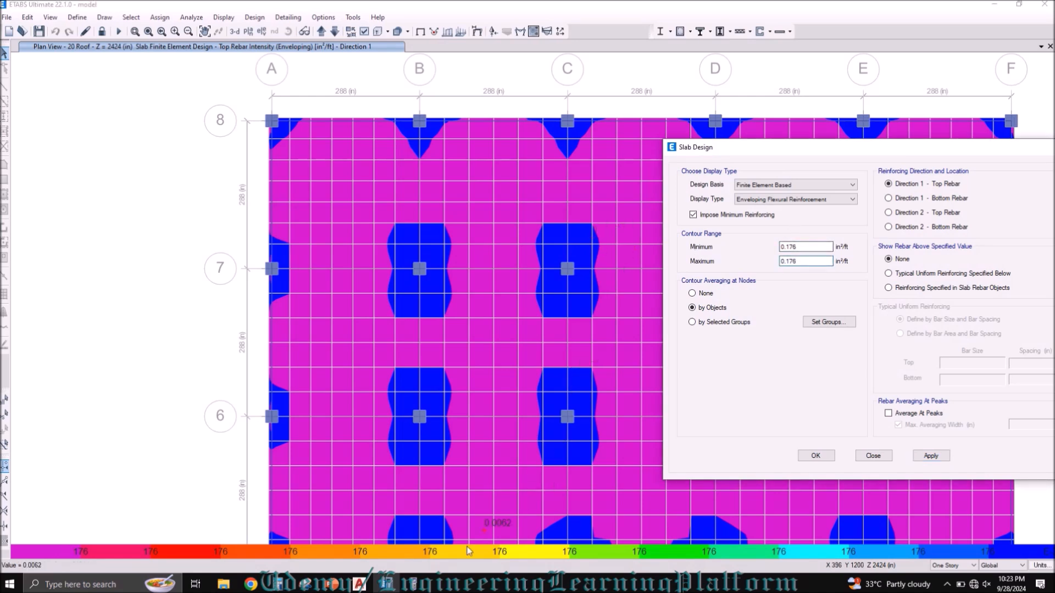
# Step: Review the #3 bar size and chosen spacing on the PowerPoint calculations slide, and switch to the AutoCAD column layout drawing
pyautogui.moveTo(358, 587)
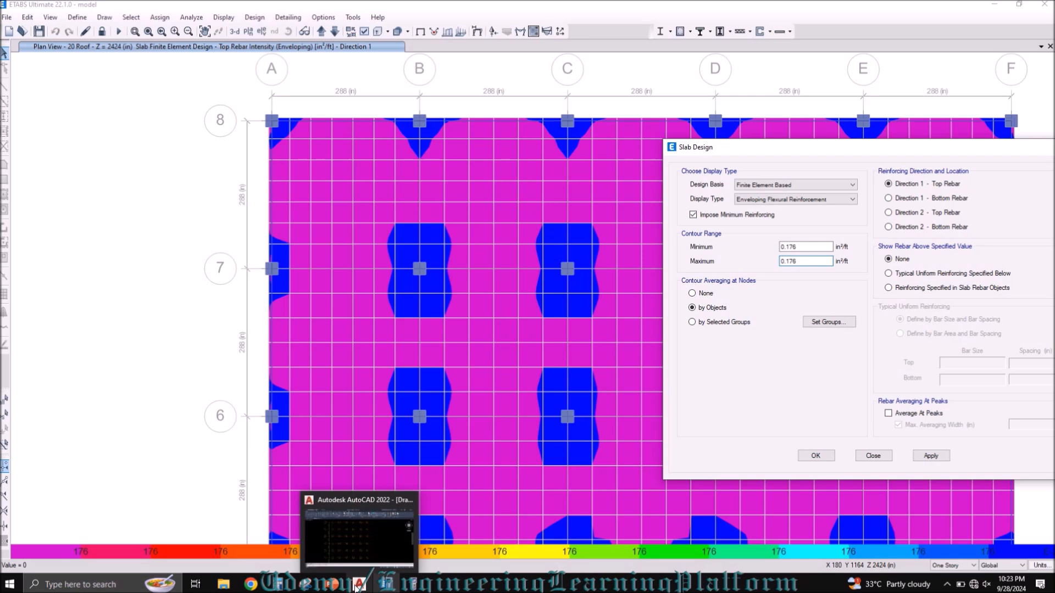
pyautogui.moveTo(804, 247); pyautogui.dragTo(774, 266)
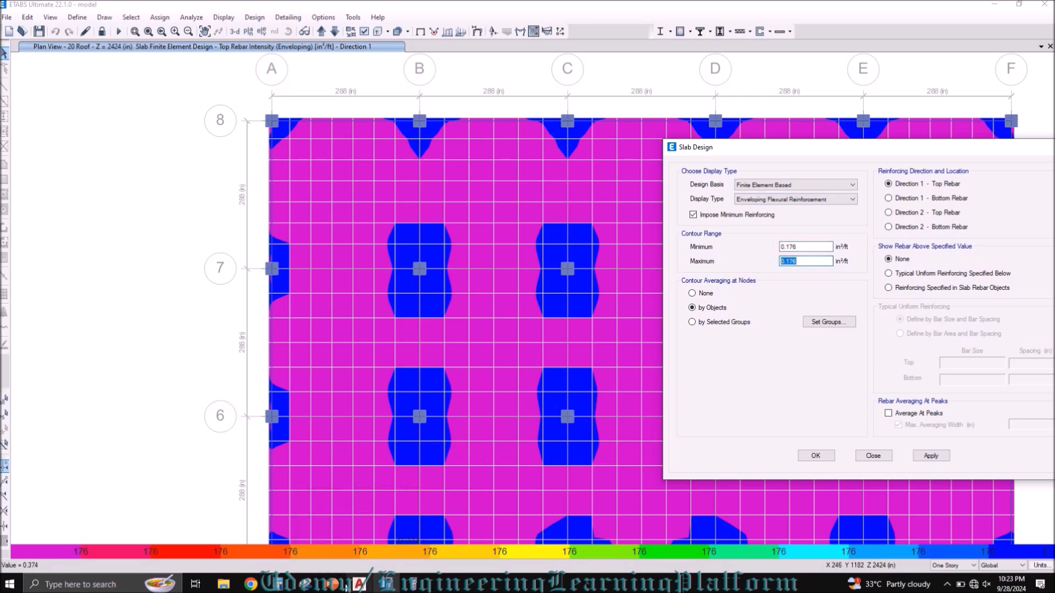
pyautogui.click(331, 584)
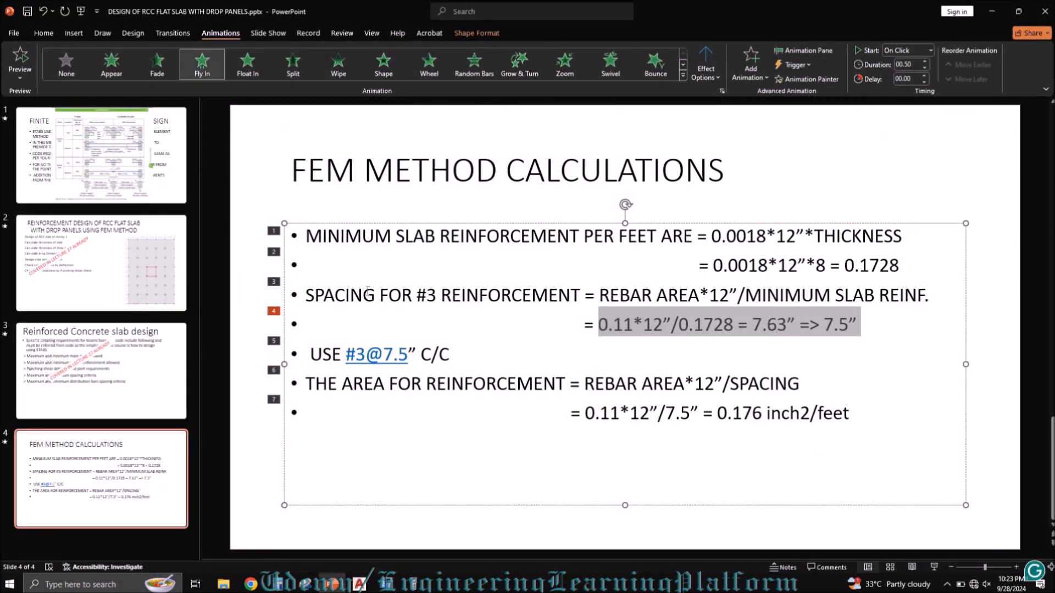
pyautogui.moveTo(419, 301); pyautogui.dragTo(435, 301)
pyautogui.moveTo(457, 360); pyautogui.dragTo(358, 360)
pyautogui.click(991, 12)
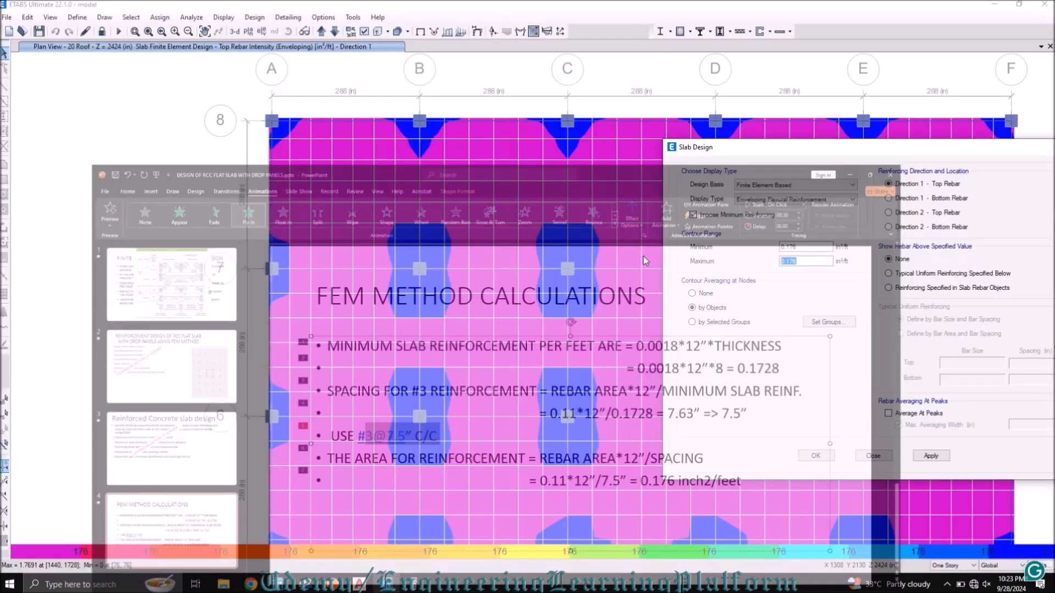
pyautogui.click(360, 584)
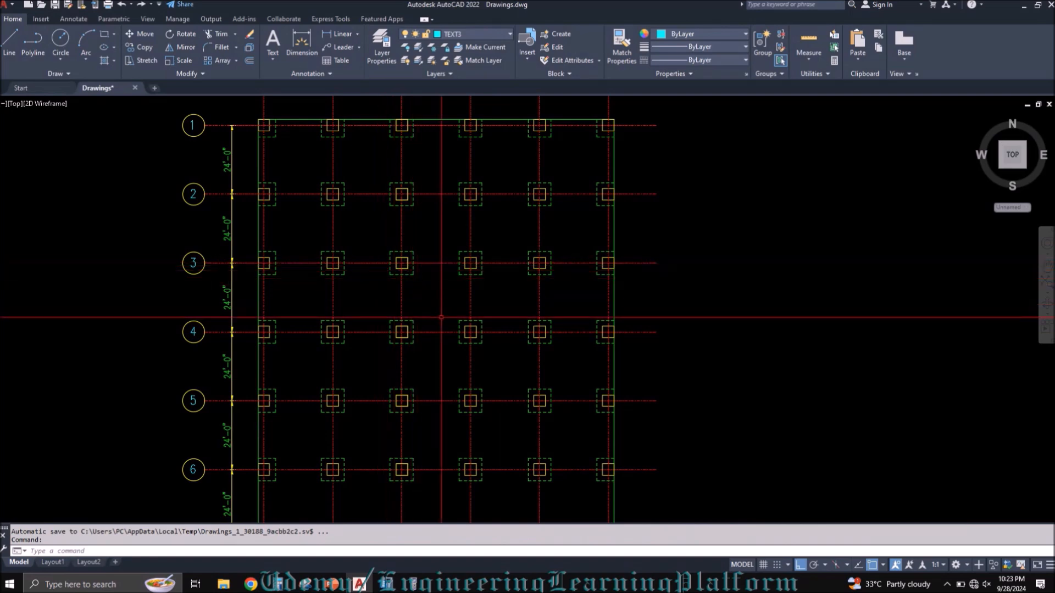
# Step: Copy the STORY 1 SLAB REINFORCING PLAN title from below the plan and place the copy in the empty area beside grid 4
pyautogui.moveTo(367, 338); pyautogui.dragTo(395, 141, button='middle')
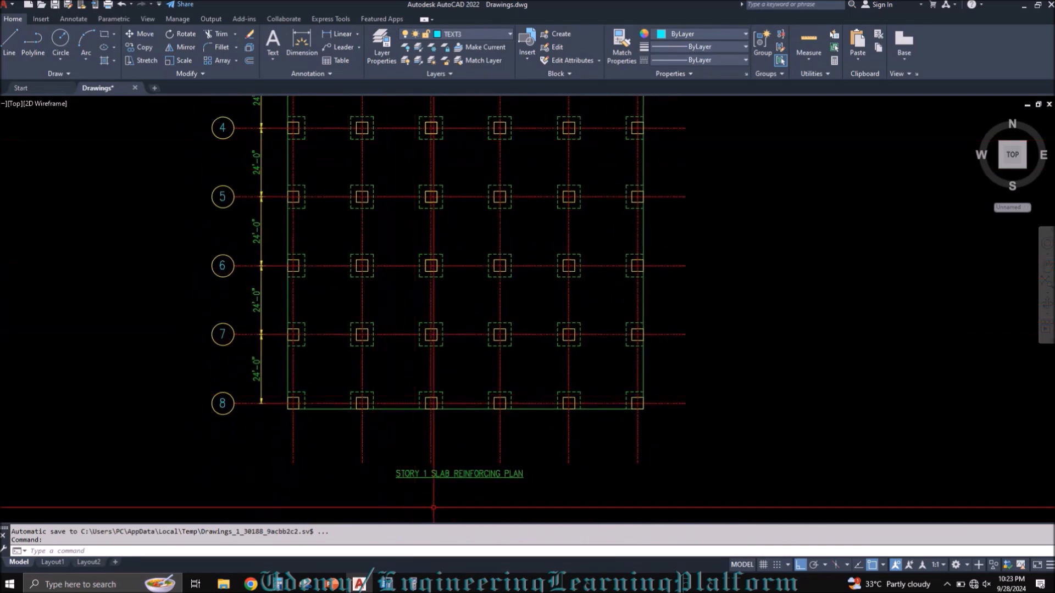
pyautogui.click(459, 475)
pyautogui.hotkey('ctrl', 'c')
pyautogui.hotkey('ctrl', 'v')
pyautogui.moveTo(601, 280)
pyautogui.mouseDown(button='middle')
pyautogui.moveTo(548, 412)
pyautogui.moveTo(601, 360)
pyautogui.mouseUp(button='middle')
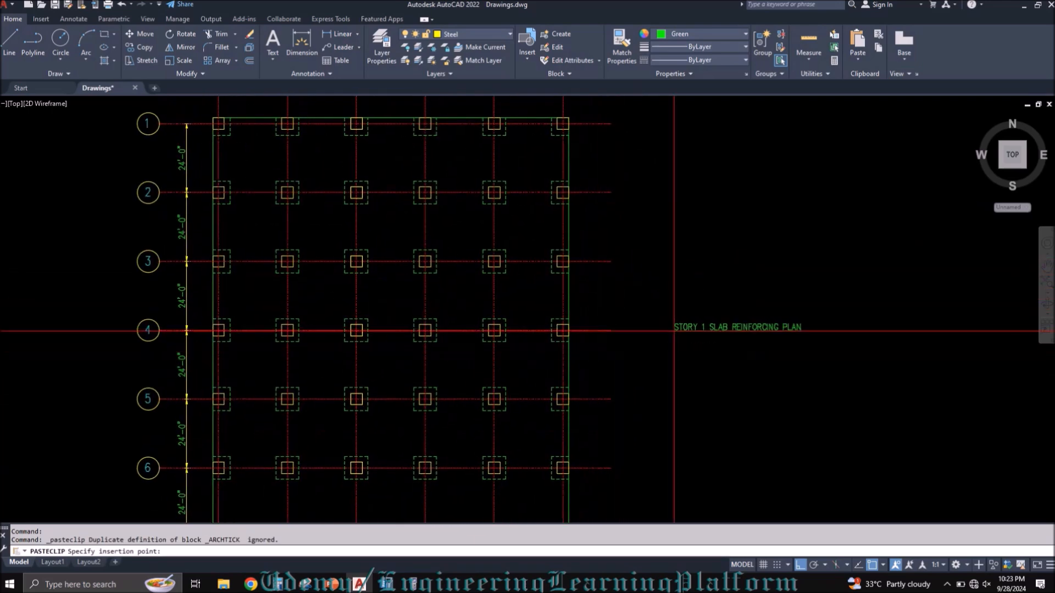
pyautogui.click(665, 327)
# Step: Draw a circle in the empty area above the copied title
pyautogui.write('c')
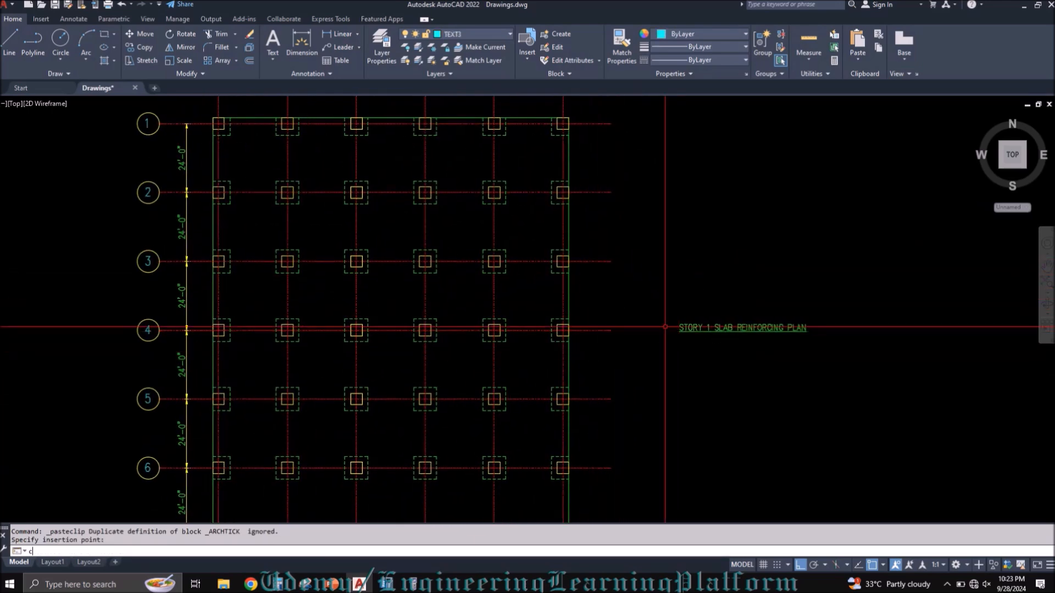
pyautogui.press('Return')
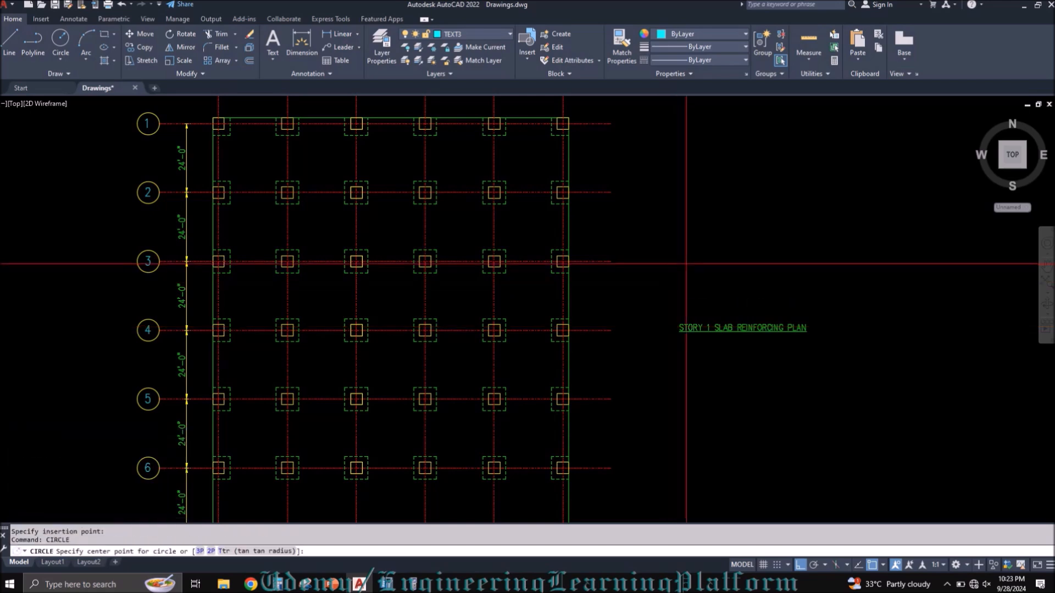
pyautogui.click(735, 232)
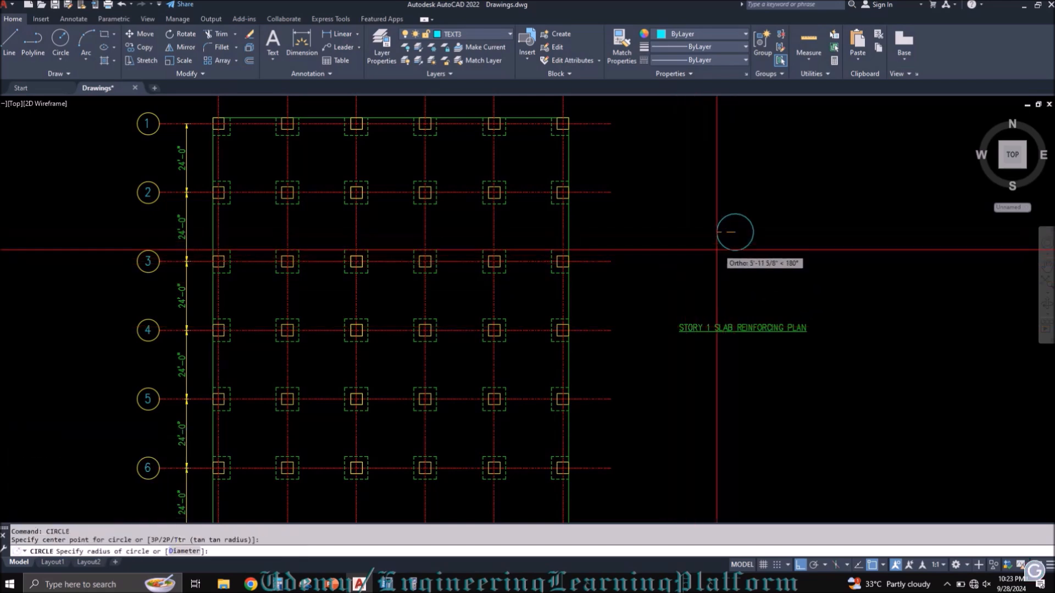
pyautogui.click(742, 209)
pyautogui.scroll(2, 739, 219)
# Step: Draw a horizontal line about 35 ft long across the circle, slightly above its center
pyautogui.write('l')
pyautogui.press('Return')
pyautogui.click(658, 222)
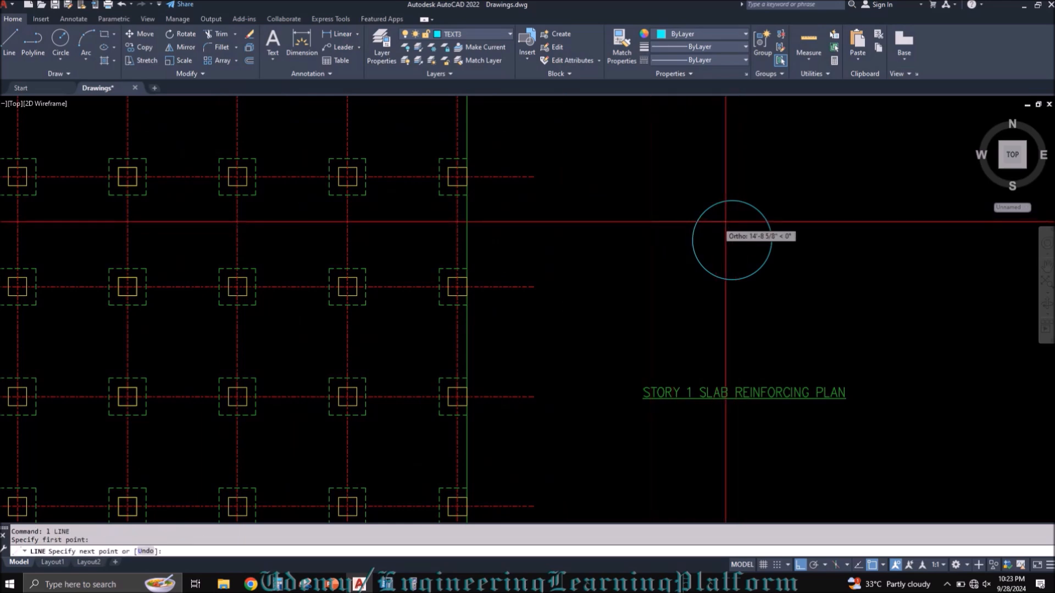
pyautogui.click(811, 222)
pyautogui.press('Escape')
# Step: Copy the horizontal line downward twice at equal spacing of about 4'-4" across the circle
pyautogui.write('co')
pyautogui.press('Return')
pyautogui.click(812, 247)
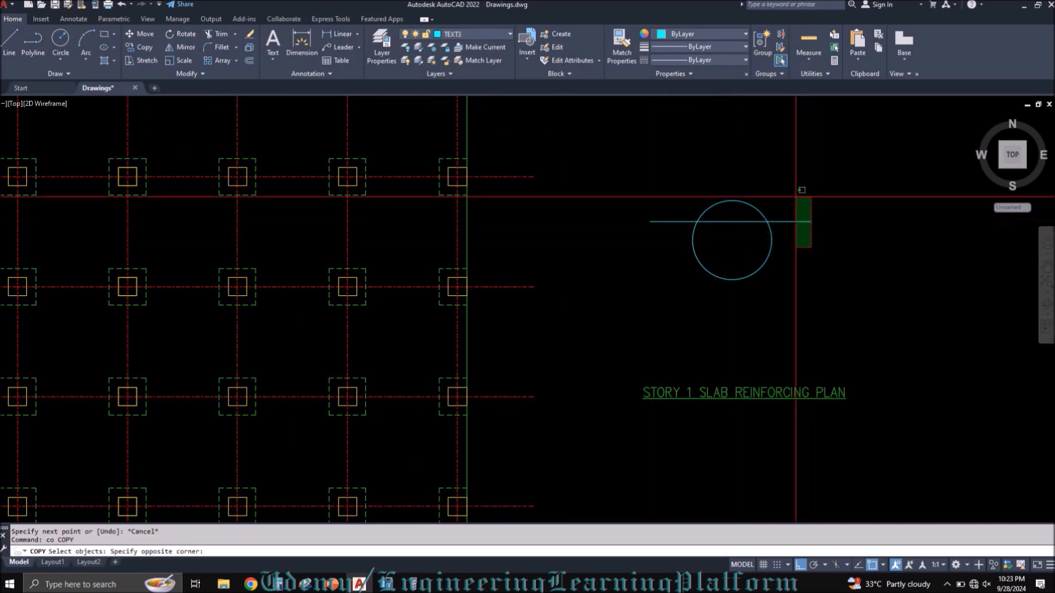
pyautogui.click(799, 183)
pyautogui.press('Return')
pyautogui.click(832, 176)
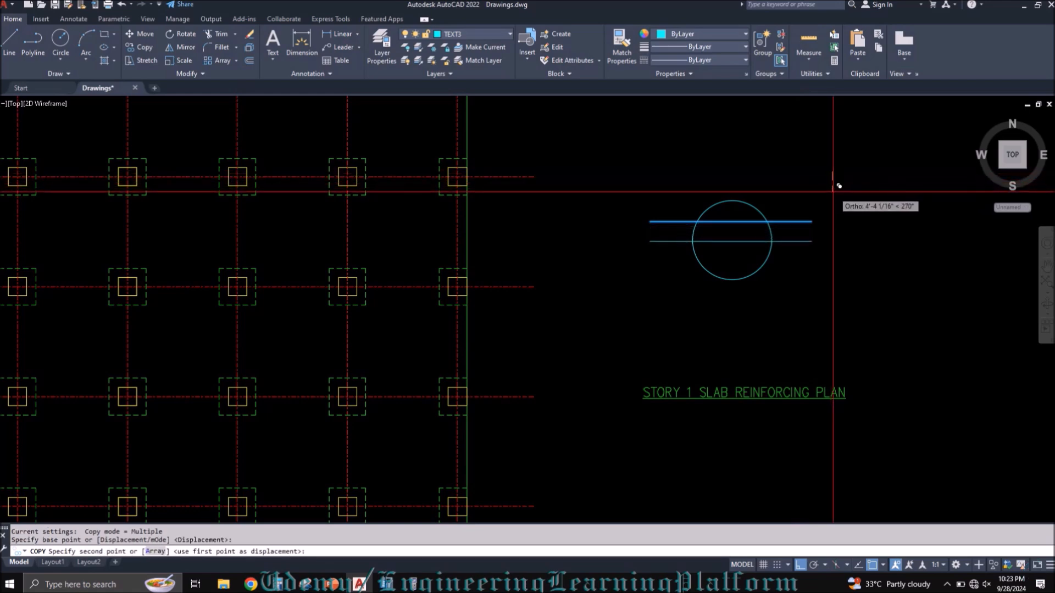
pyautogui.click(832, 194)
pyautogui.click(834, 214)
# Step: Copy the middle horizontal line upward to add a fourth evenly spaced line above the existing three
pyautogui.press('Return')
pyautogui.click(820, 300)
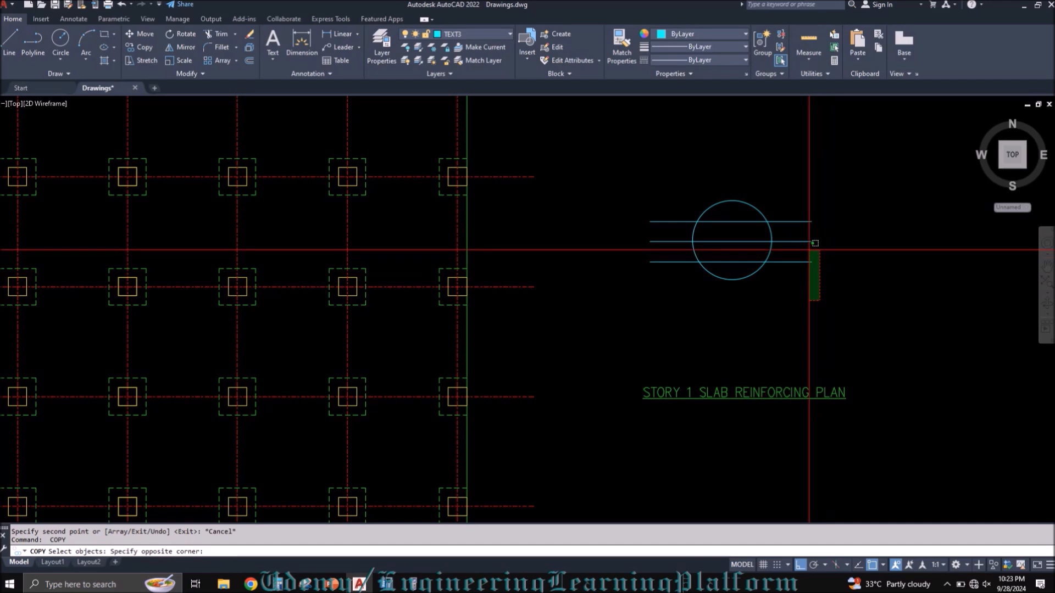
pyautogui.click(805, 238)
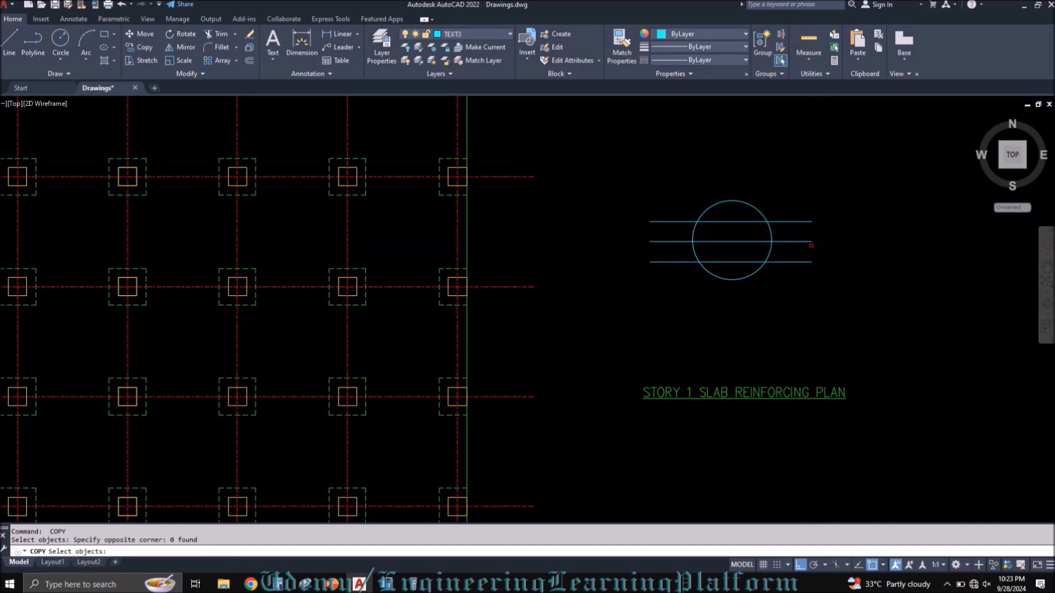
pyautogui.click(799, 242)
pyautogui.press('Return')
pyautogui.click(811, 261)
pyautogui.click(811, 221)
pyautogui.press('Escape')
# Step: Move the four horizontal lines slightly downward to center them vertically on the circle
pyautogui.write('m')
pyautogui.press('Return')
pyautogui.click(825, 281)
pyautogui.click(800, 192)
pyautogui.press('Return')
pyautogui.click(817, 169)
pyautogui.click(819, 176)
# Step: Rotate a copy of the four lines to vertical about the circle's center to form a crossing grid
pyautogui.write('ro')
pyautogui.press('Return')
pyautogui.click(817, 272)
pyautogui.click(804, 210)
pyautogui.press('Return')
pyautogui.click(731, 241)
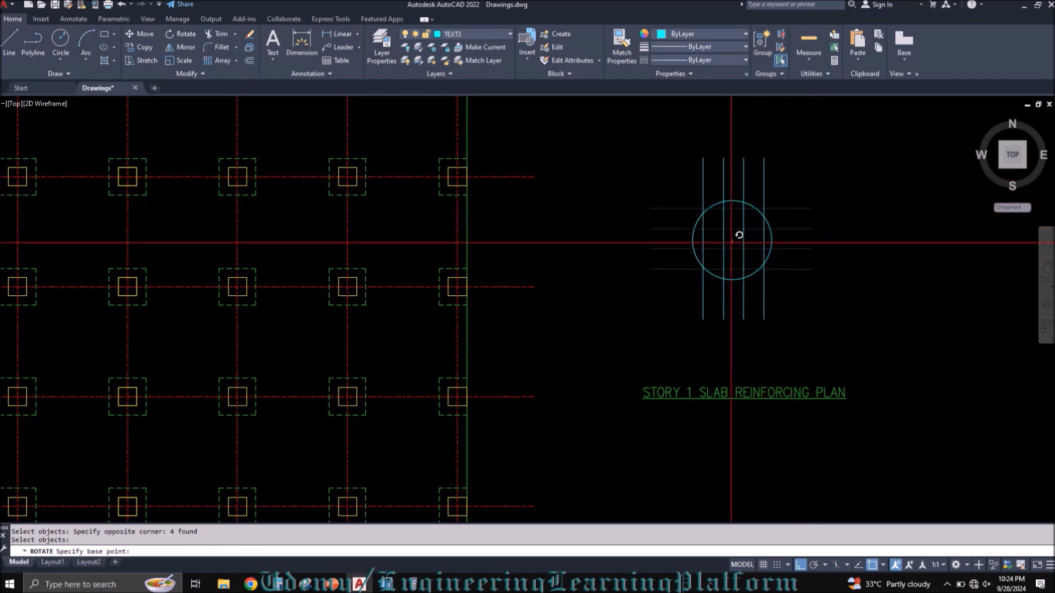
pyautogui.write('co')
pyautogui.press('Return')
pyautogui.click(738, 141)
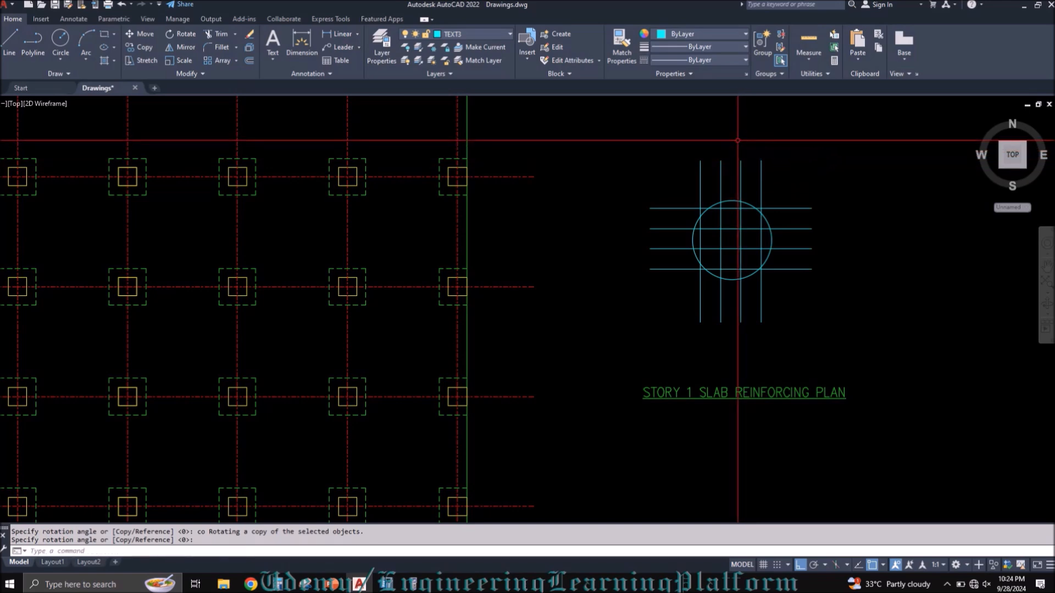
pyautogui.press('Return')
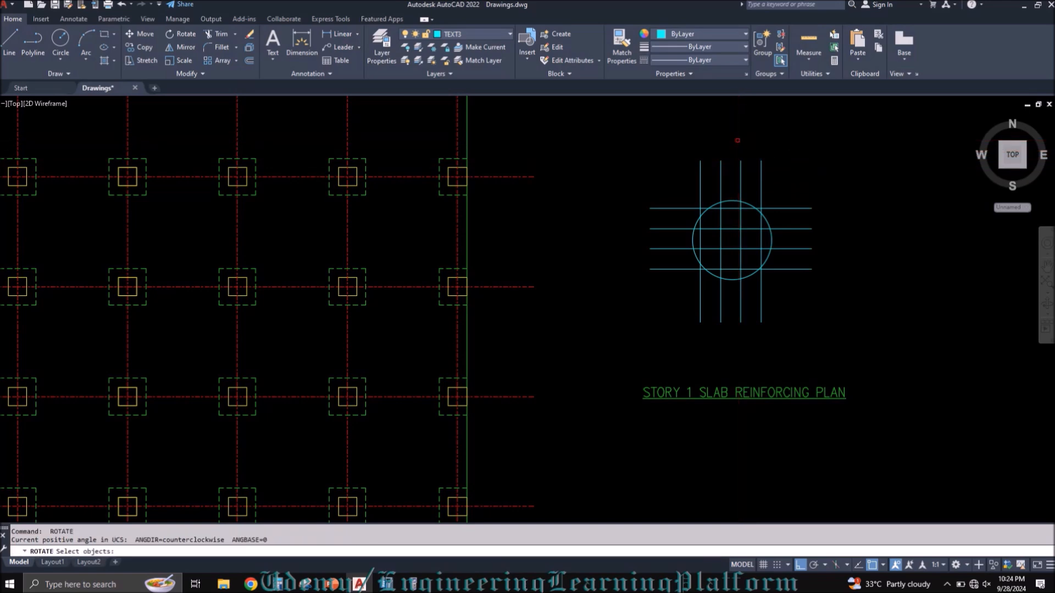
pyautogui.press('Escape')
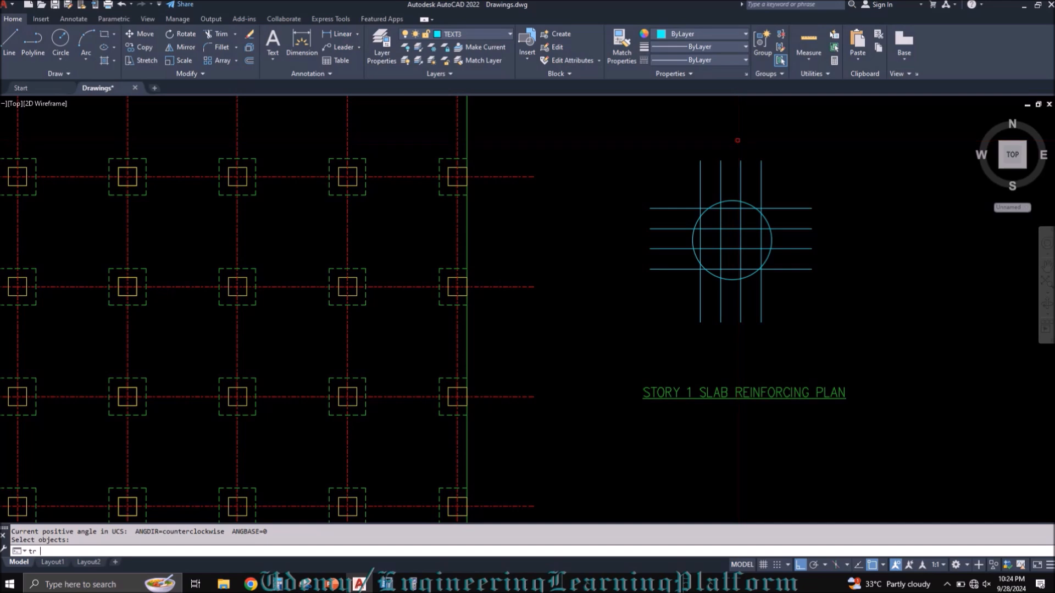
# Step: Trim the grid lines back to the circle so that only the parts inside it remain
pyautogui.write('tr')
pyautogui.press('Return')
pyautogui.write('t')
pyautogui.press('Return')
pyautogui.click(749, 202)
pyautogui.press('Return')
pyautogui.moveTo(771, 187)
pyautogui.mouseDown()
pyautogui.moveTo(680, 176)
pyautogui.moveTo(671, 297)
pyautogui.moveTo(777, 299)
pyautogui.moveTo(785, 192)
pyautogui.mouseUp()
pyautogui.press('Escape')
# Step: Move the circular mesh symbol into the slab bay between grids D and E and grids 3 and 4, with object snap off
pyautogui.click(641, 161)
pyautogui.click(811, 296)
pyautogui.hotkey('ctrl', 'c')
pyautogui.hotkey('ctrl', 'v')
pyautogui.scroll(3, 408, 340)
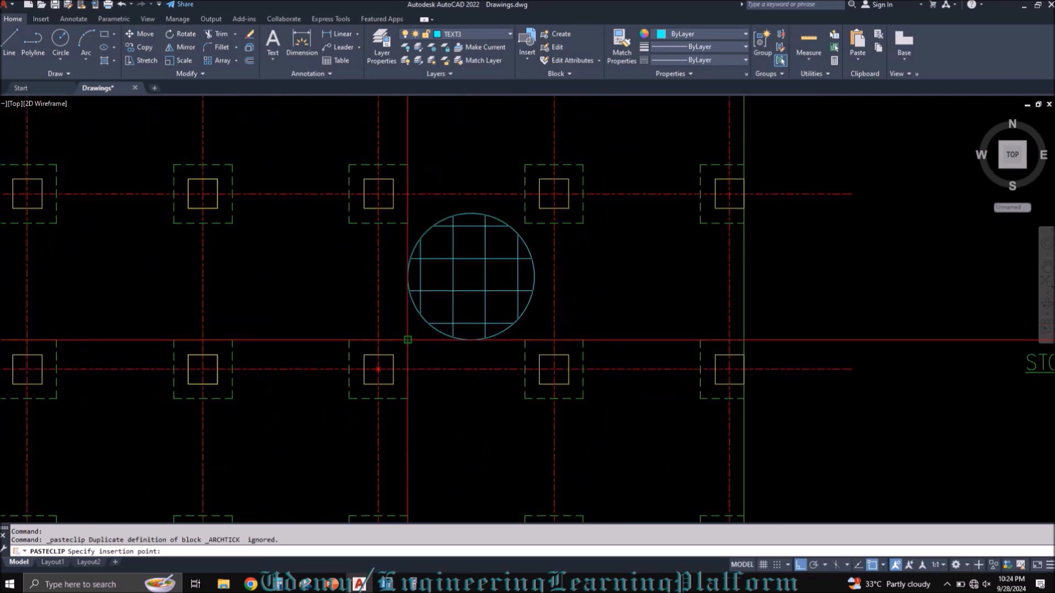
pyautogui.press('F3')
pyautogui.click(402, 346)
pyautogui.scroll(-2, 395, 352)
# Step: Draw a horizontal quick leader from the mesh symbol past the slab edge and place the copied title text at its end
pyautogui.write('qleader')
pyautogui.press('Return')
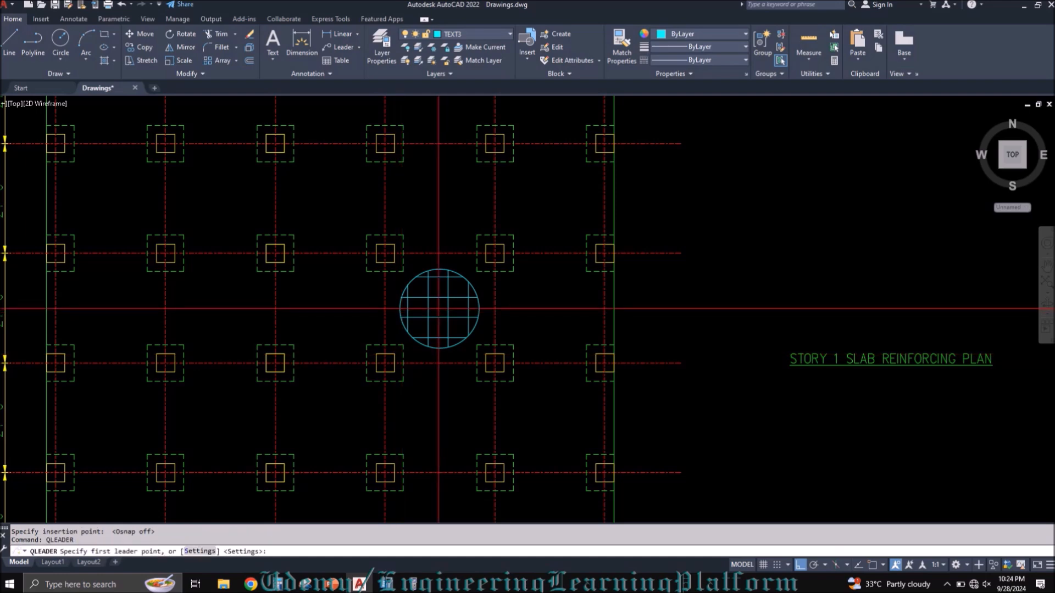
pyautogui.click(440, 308)
pyautogui.click(652, 308)
pyautogui.press('Escape')
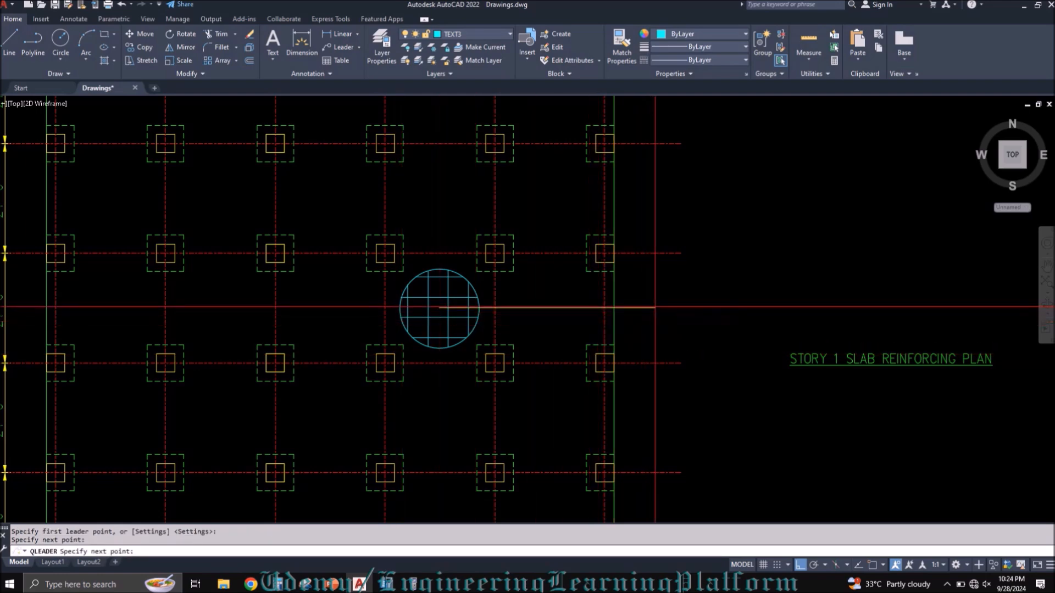
pyautogui.hotkey('ctrl', 'v')
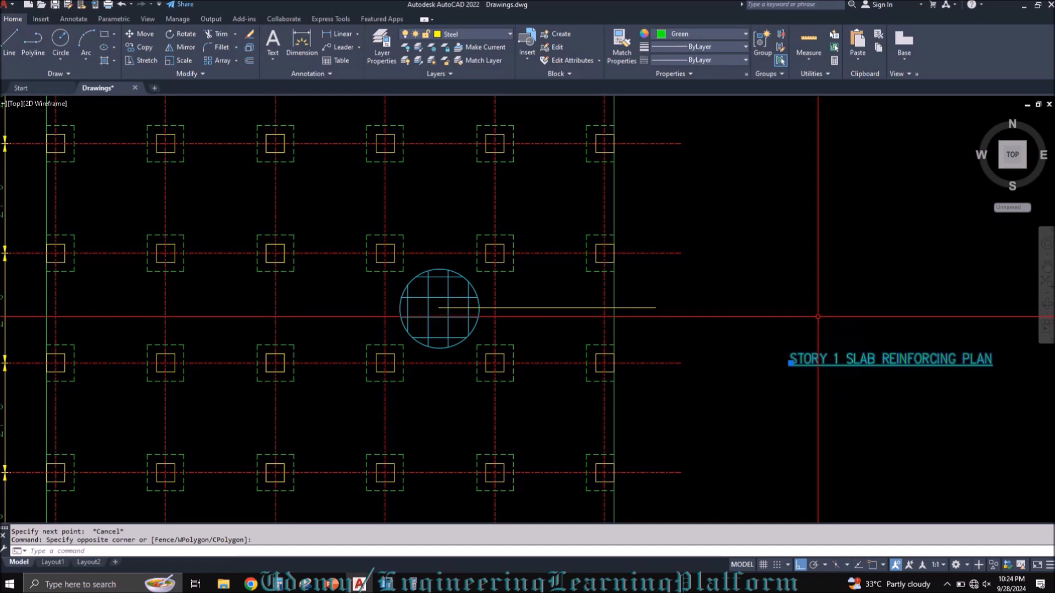
pyautogui.click(660, 309)
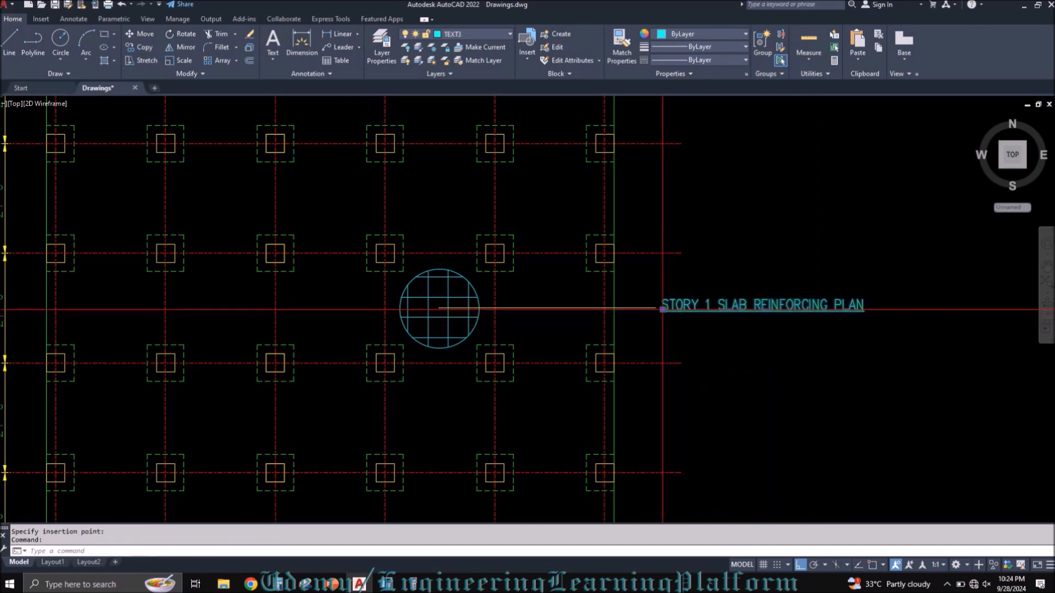
pyautogui.doubleClick(667, 307)
pyautogui.write('ME')
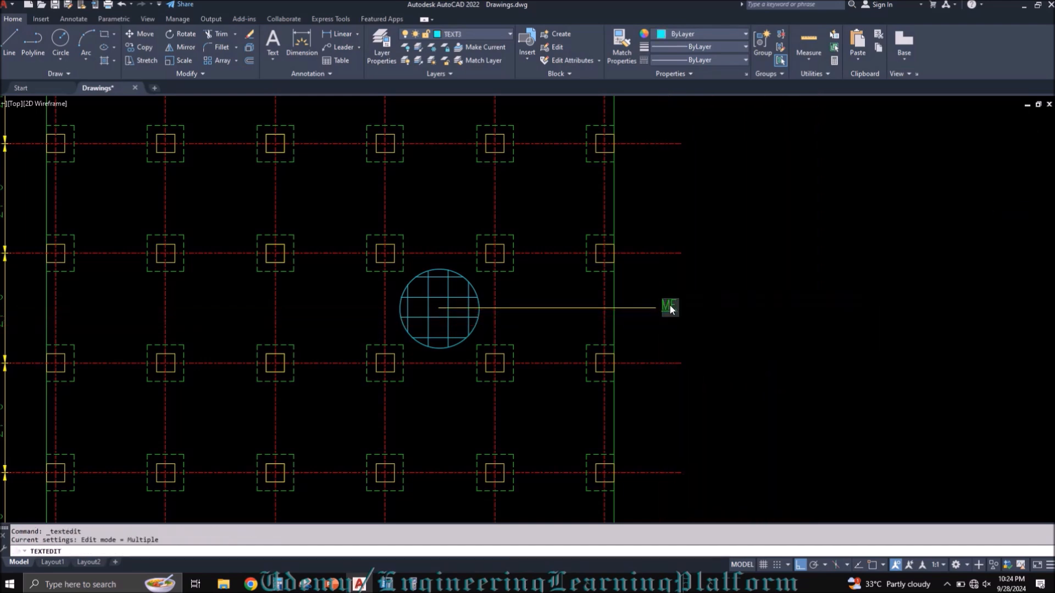
pyautogui.write('SH REINF')
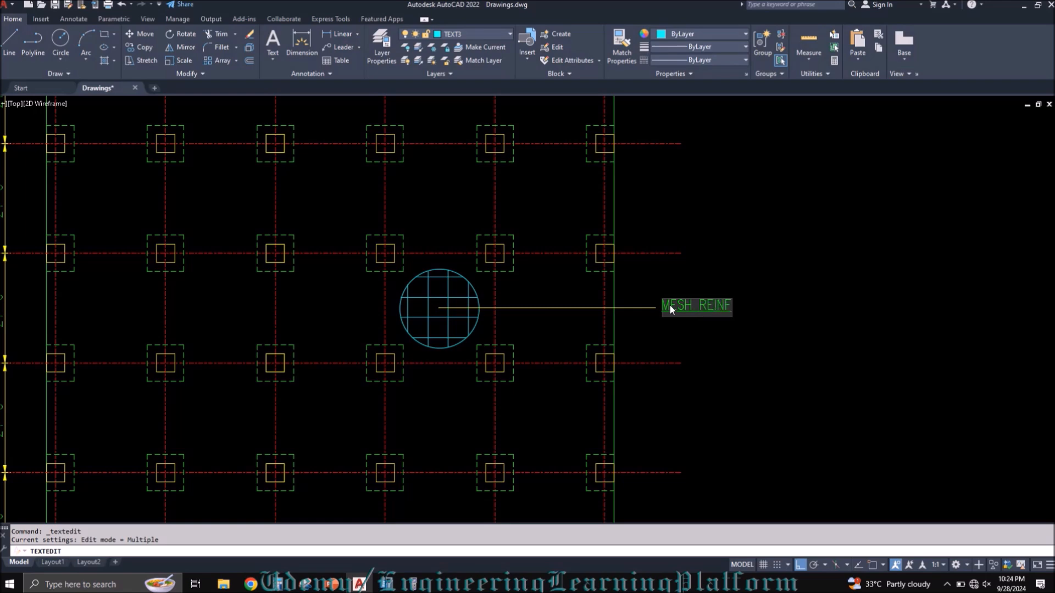
pyautogui.write('ORCEMENT')
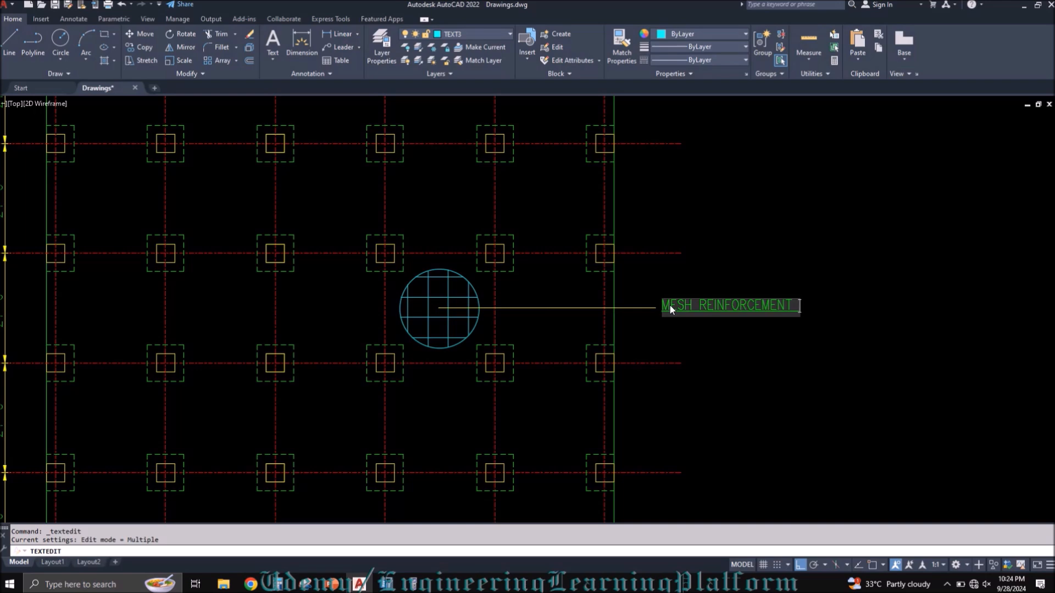
pyautogui.write('#3@7')
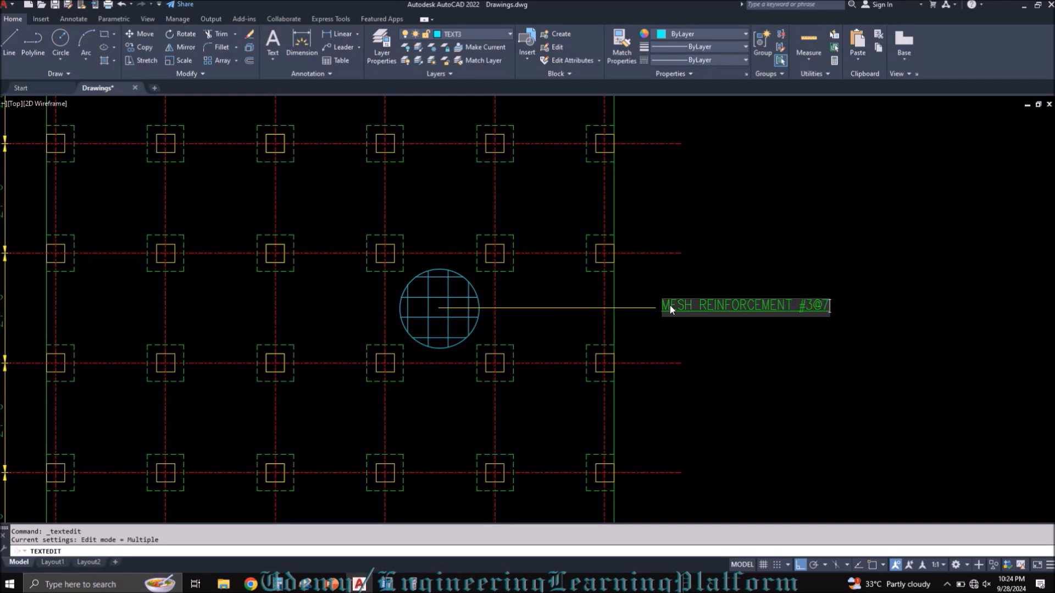
pyautogui.write('.5"C/C')
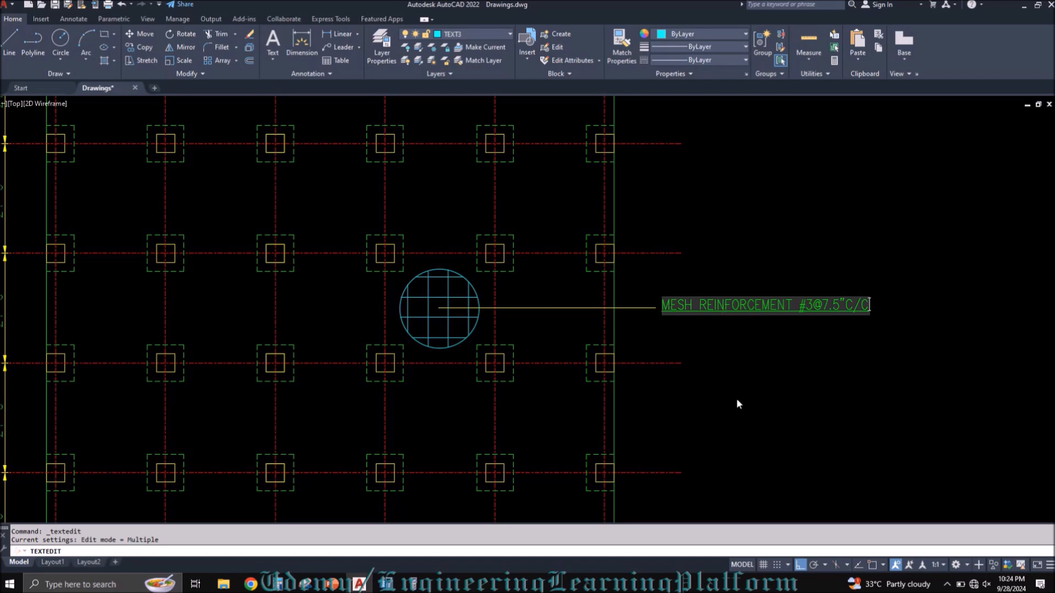
pyautogui.press('Escape')
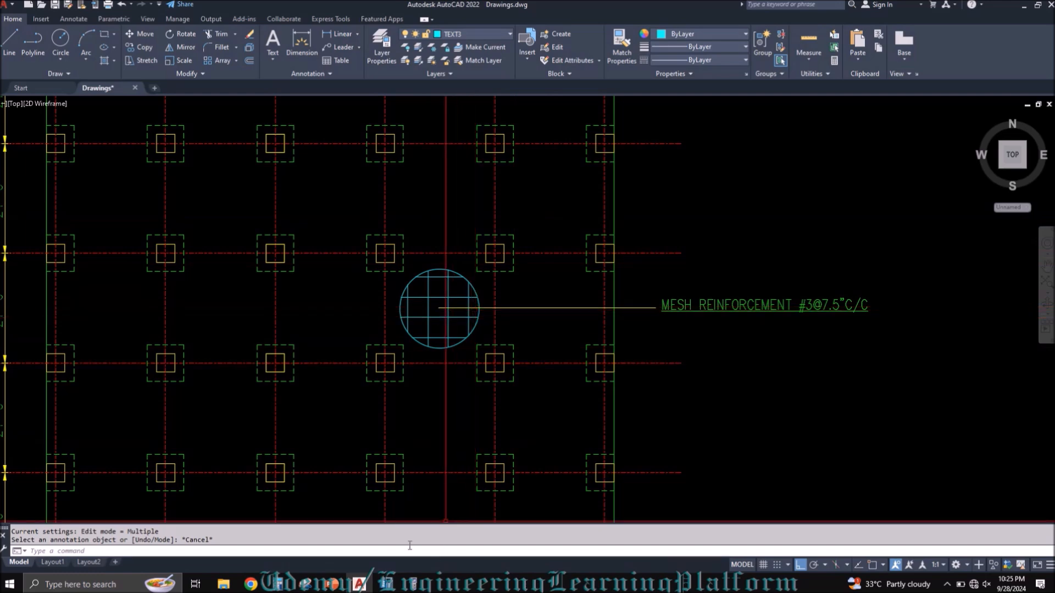
pyautogui.scroll(-6, 461, 330)
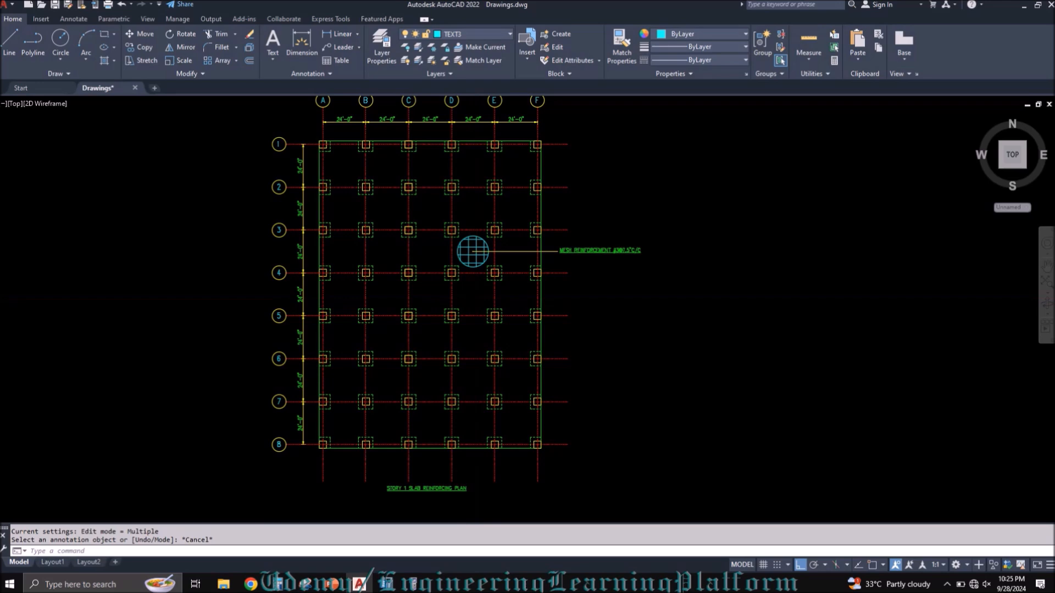
pyautogui.hotkey('ctrl', 's')
# Step: Review the #3 bar spacing on the PowerPoint calculations slide and the ETABS top rebar contours, and return to AutoCAD
pyautogui.click(331, 583)
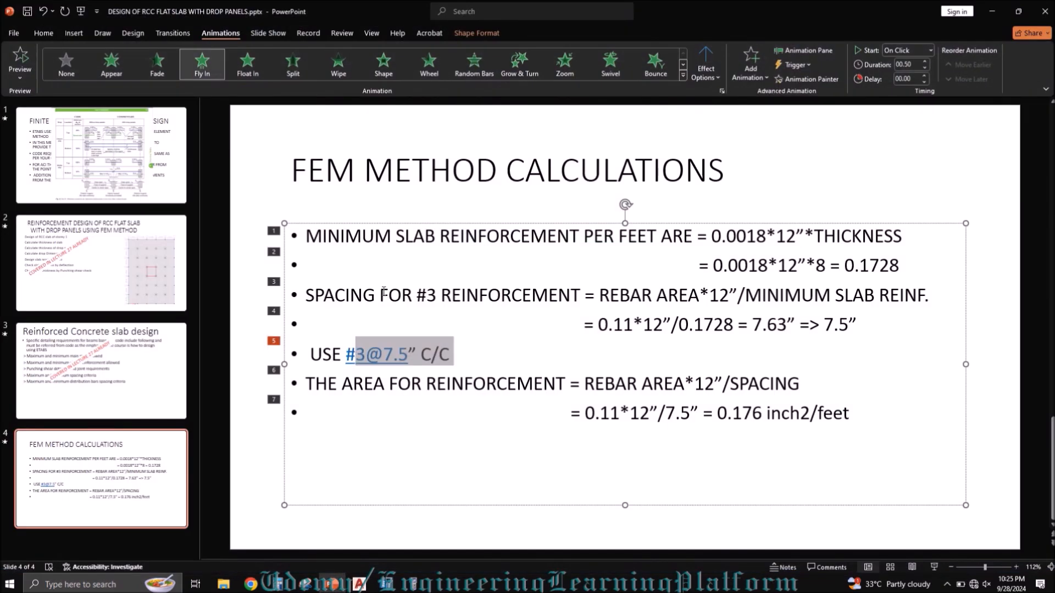
pyautogui.click(386, 584)
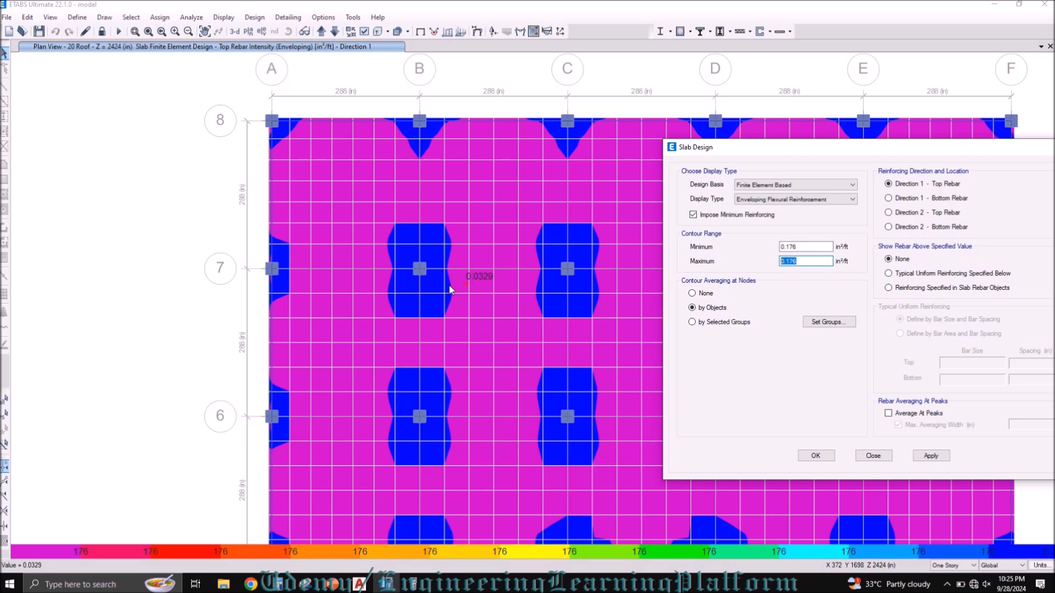
pyautogui.click(332, 585)
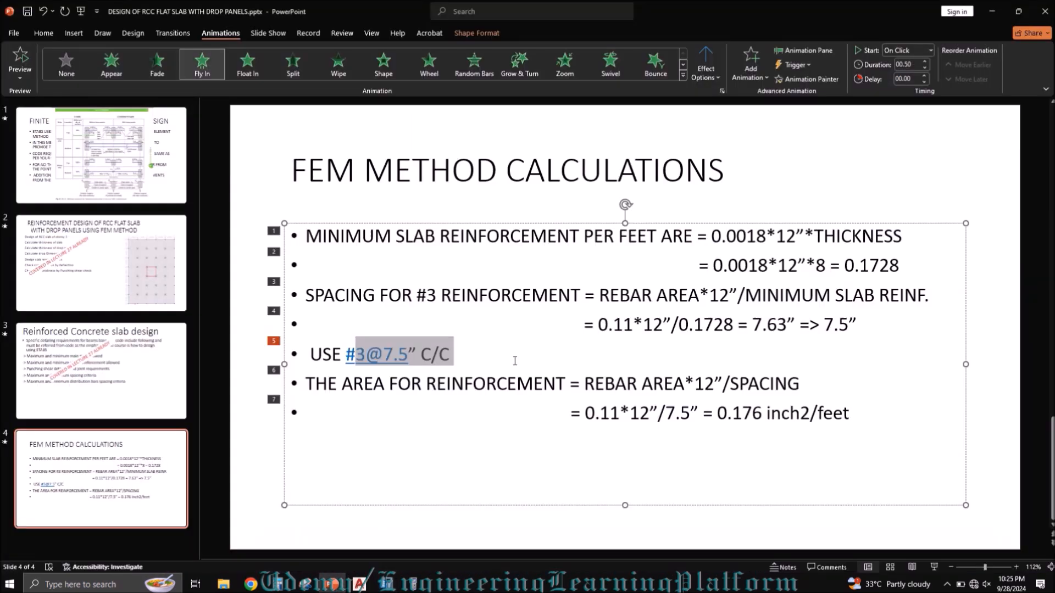
pyautogui.click(461, 356)
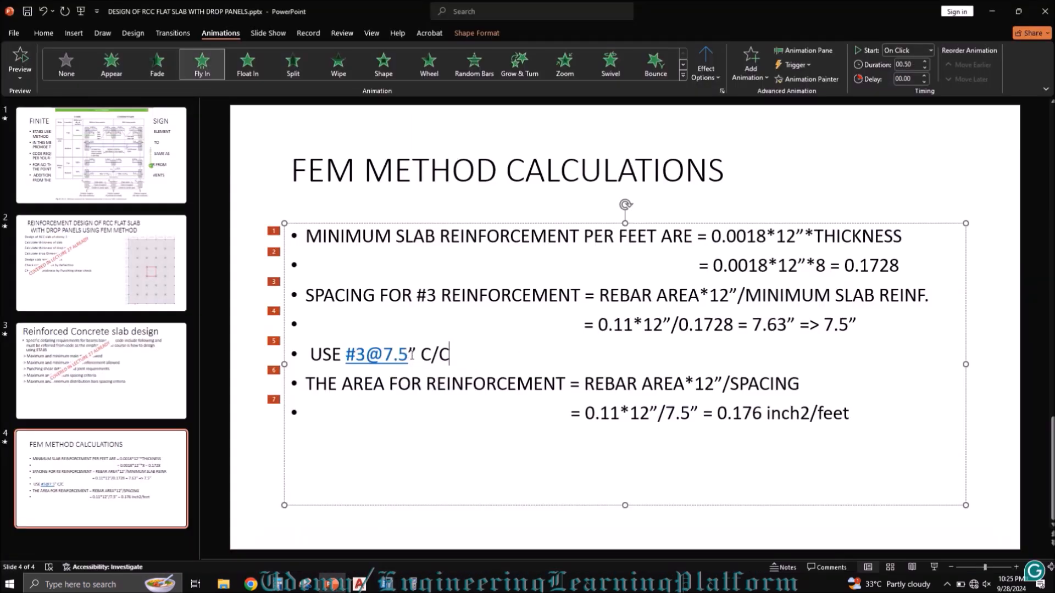
pyautogui.moveTo(389, 356); pyautogui.dragTo(384, 356)
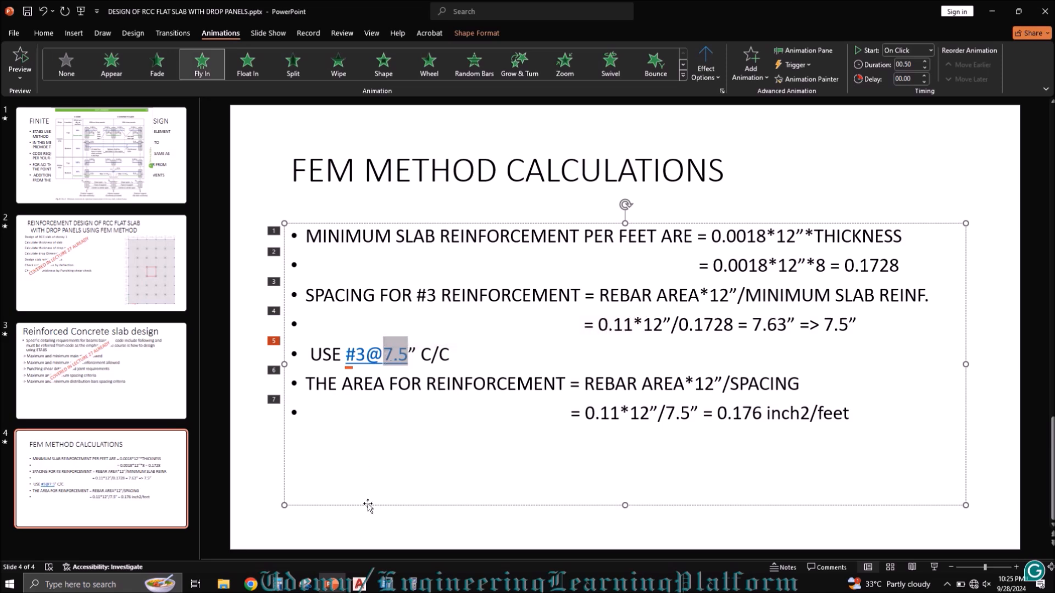
pyautogui.click(339, 586)
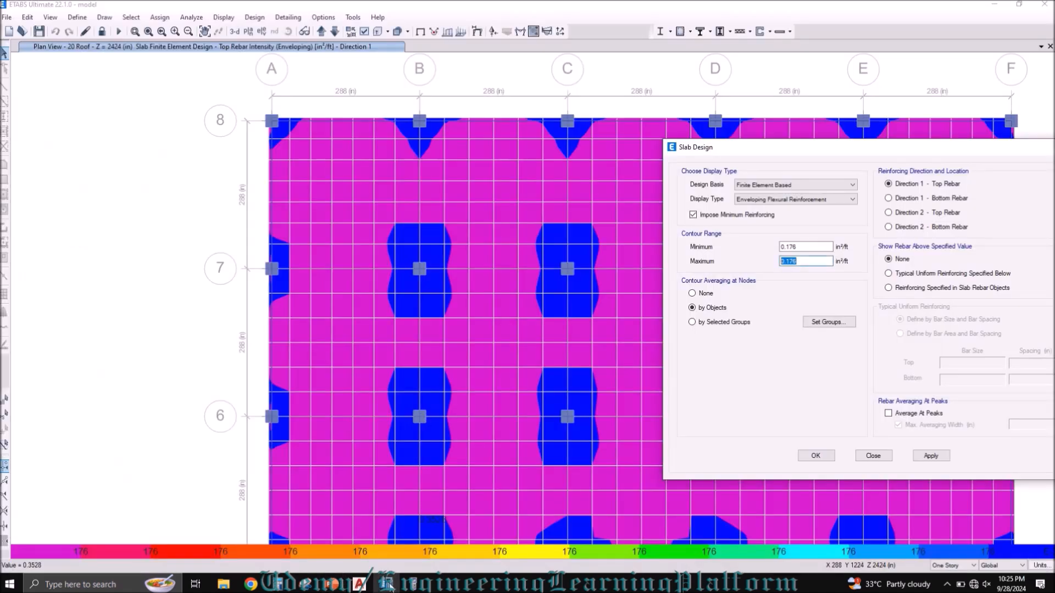
pyautogui.click(359, 584)
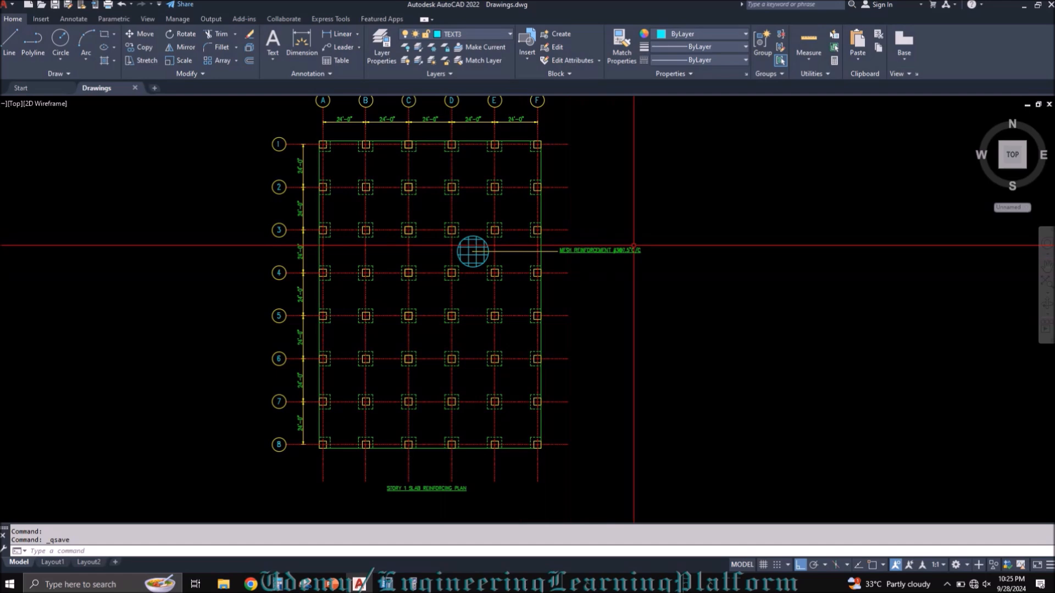
# Step: Change the bar spacing in the mesh reinforcement note to 7", making it read MESH REINFORCEMENT #3@7"C/C
pyautogui.scroll(4, 630, 247)
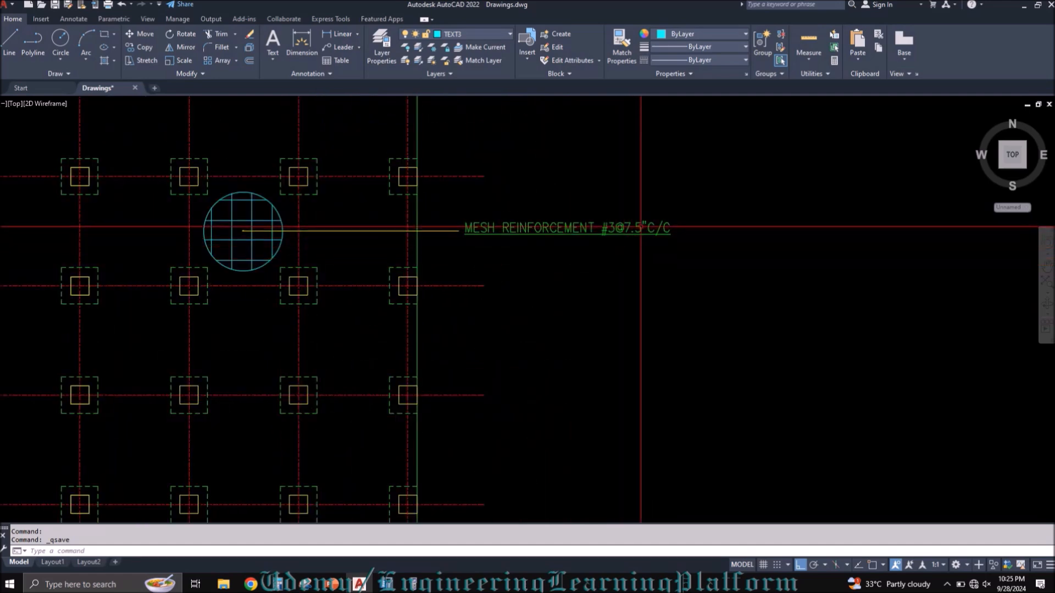
pyautogui.click(640, 228)
pyautogui.scroll(2, 638, 231)
pyautogui.doubleClick(638, 231)
pyautogui.click(634, 228)
pyautogui.click(632, 268)
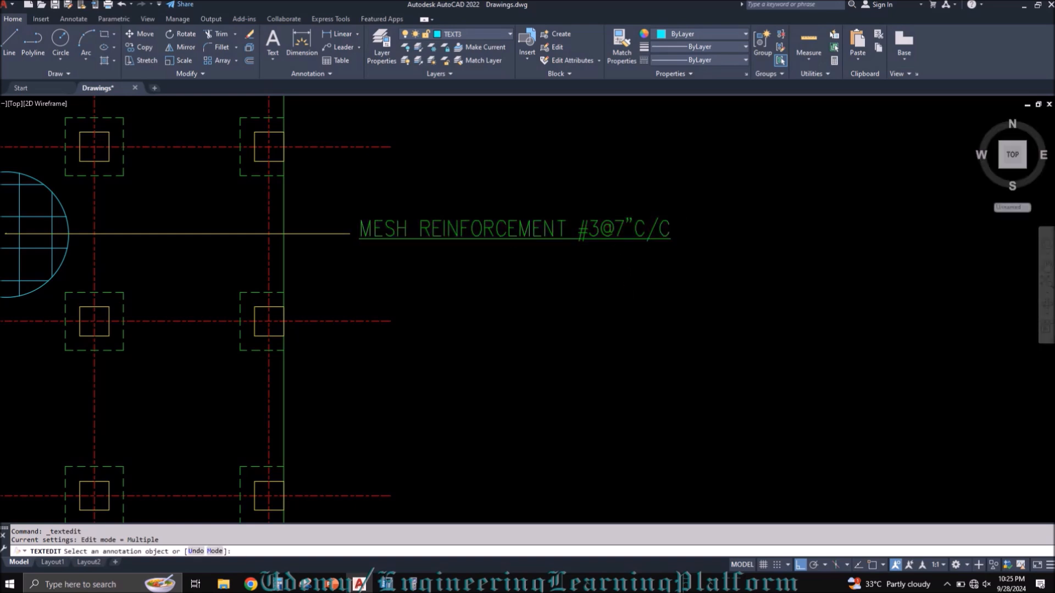
# Step: Remove the underline from the MESH REINFORCEMENT #3@7"C/C note and finish the text edit
pyautogui.click(608, 229)
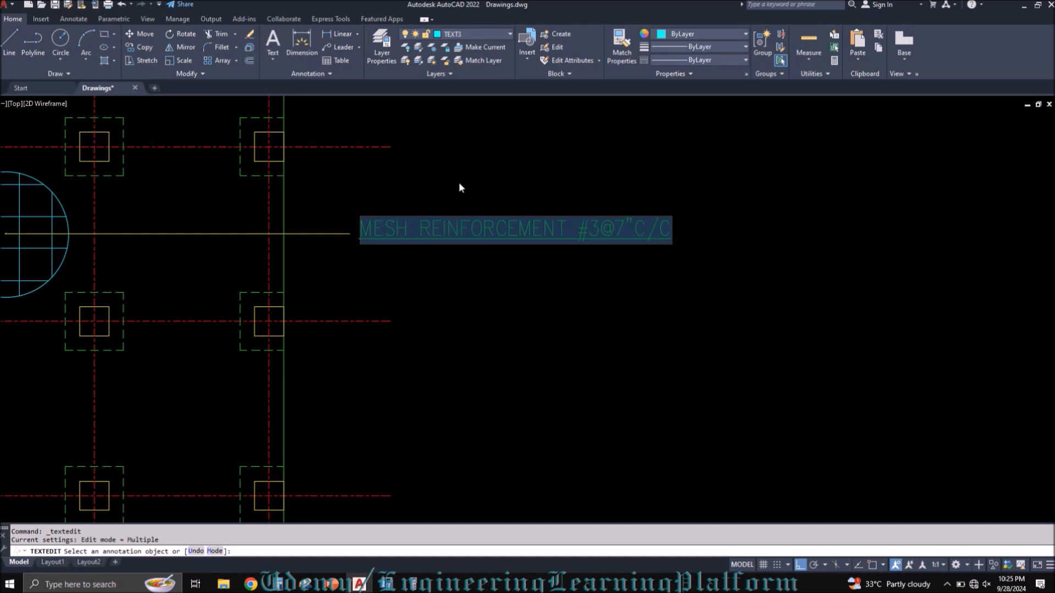
pyautogui.press('Escape')
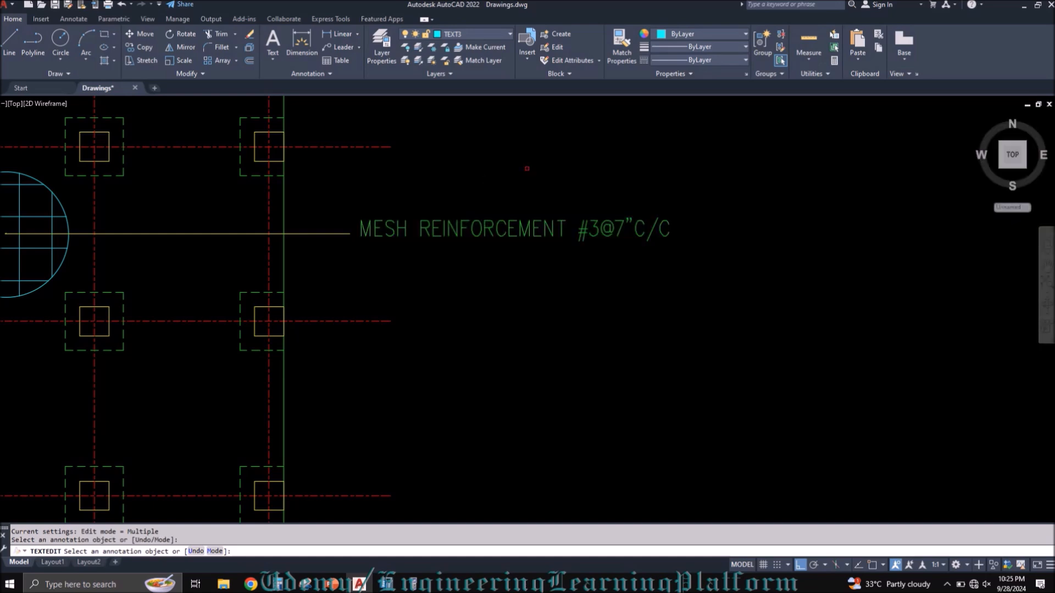
pyautogui.press('Escape')
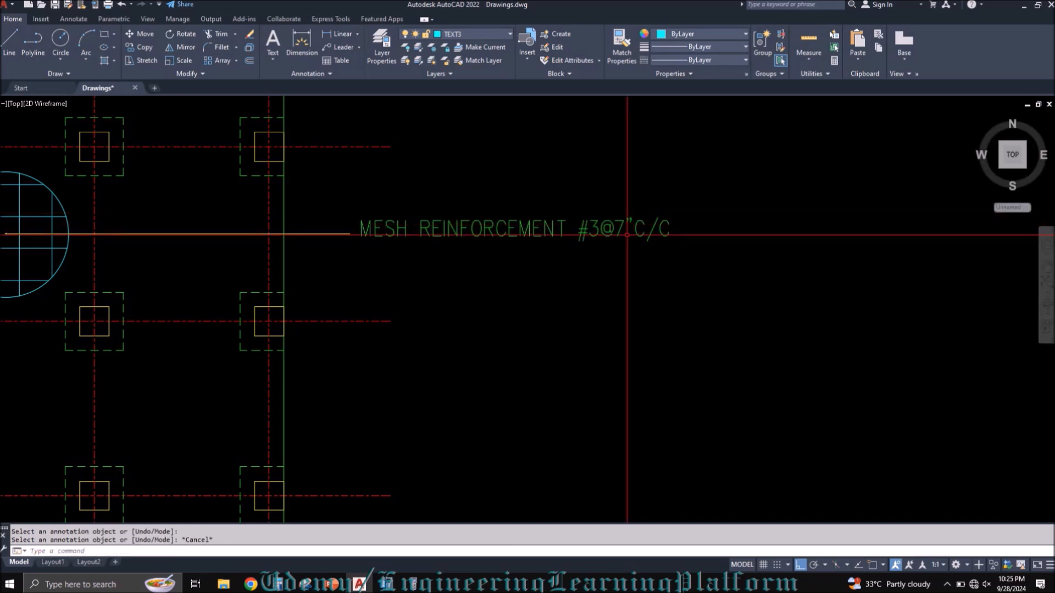
# Step: Draw three roughly parallel horizontal lines of similar length in the empty area below the mesh reinforcement note
pyautogui.scroll(-2, 637, 246)
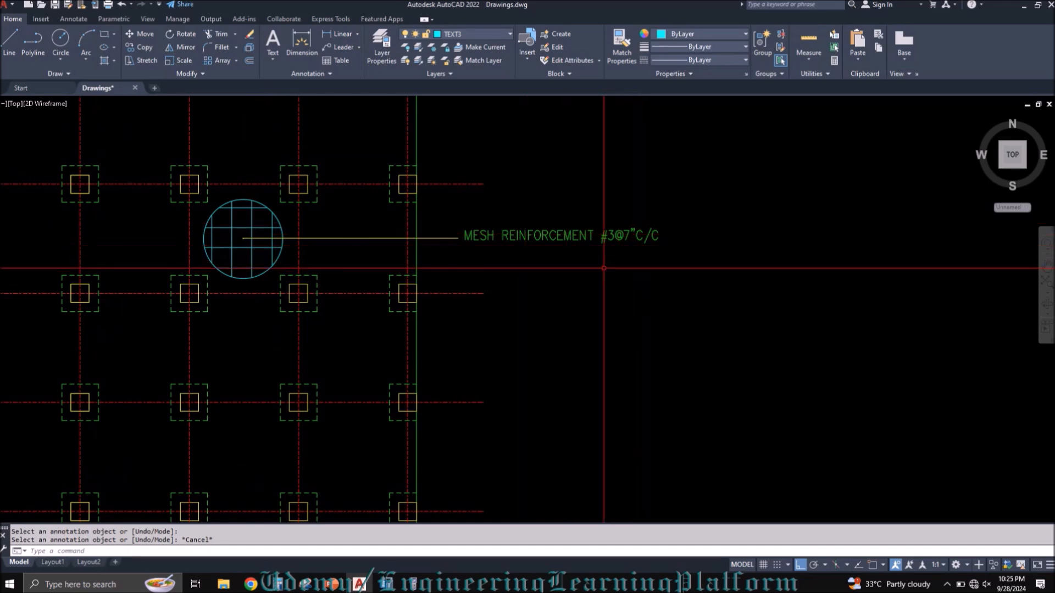
pyautogui.scroll(2, 637, 235)
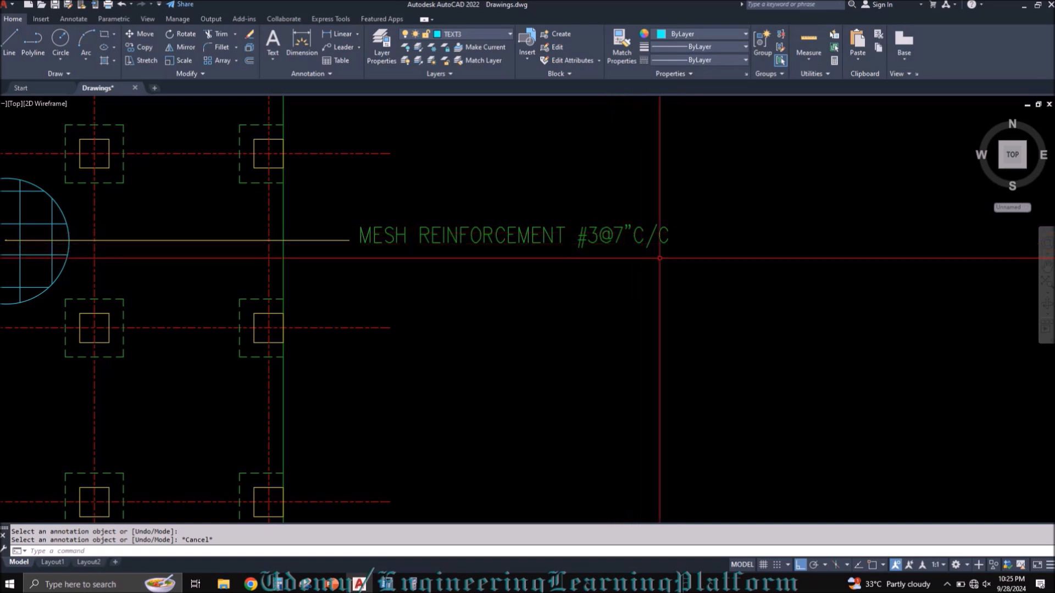
pyautogui.scroll(-2, 741, 259)
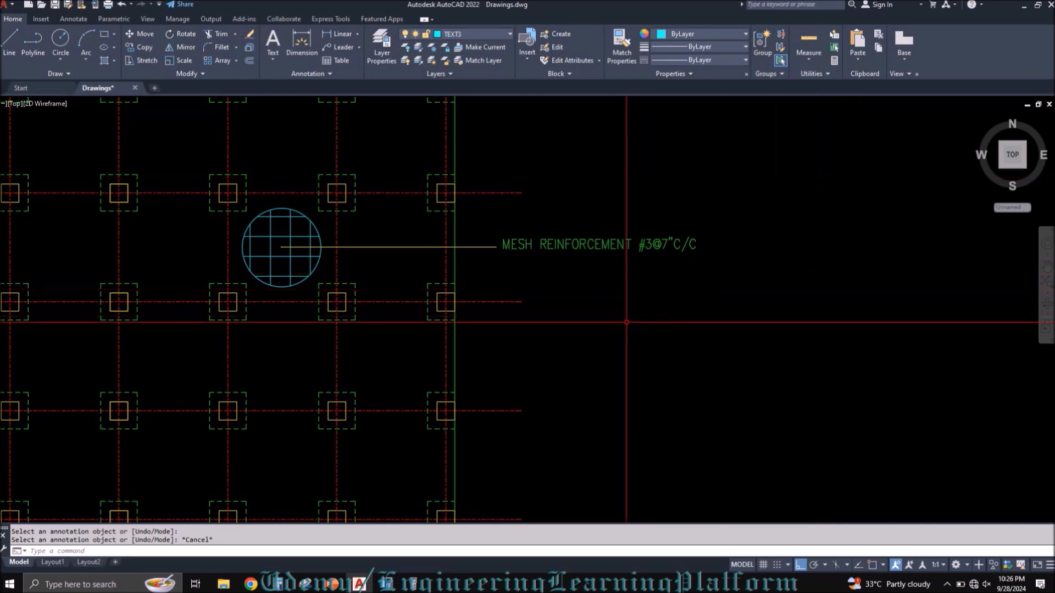
pyautogui.write('l')
pyautogui.press('Return')
pyautogui.click(614, 311)
pyautogui.click(755, 311)
pyautogui.press('Escape')
pyautogui.press('Return')
pyautogui.click(618, 328)
pyautogui.click(761, 327)
pyautogui.press('Escape')
pyautogui.press('Return')
pyautogui.click(622, 350)
pyautogui.click(762, 350)
pyautogui.press('Escape')
# Step: Copy the three lines with ortho off, placing the copies slightly below and to the right of the originals
pyautogui.click(765, 376)
pyautogui.click(742, 282)
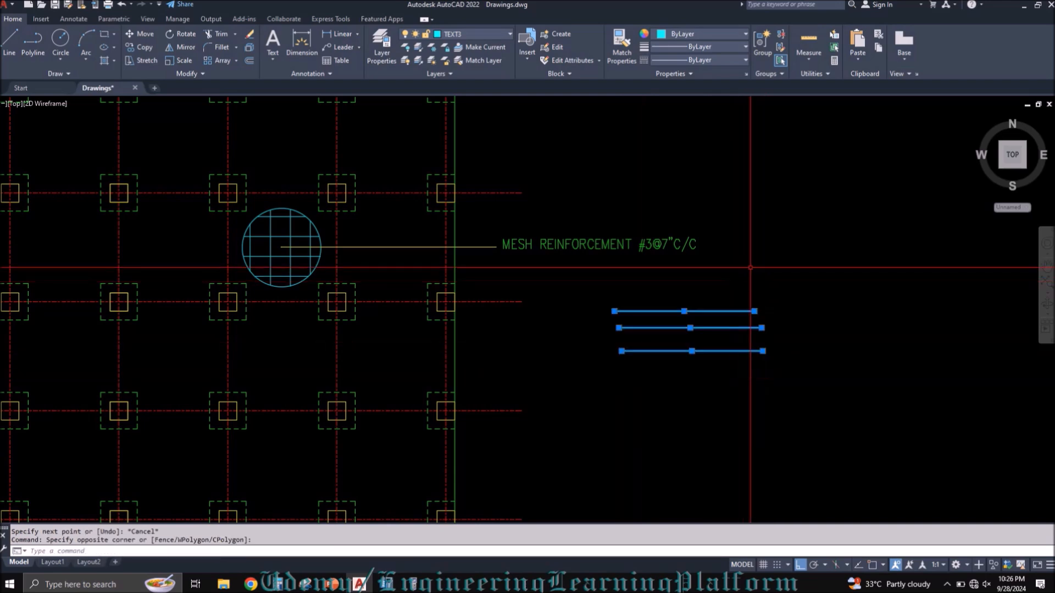
pyautogui.scroll(2, 761, 257)
pyautogui.write('c')
pyautogui.press('Return')
pyautogui.click(784, 247)
pyautogui.press('Return')
pyautogui.press('Escape')
pyautogui.write('co')
pyautogui.press('Return')
pyautogui.click(777, 430)
pyautogui.click(723, 306)
pyautogui.press('Return')
pyautogui.click(794, 265)
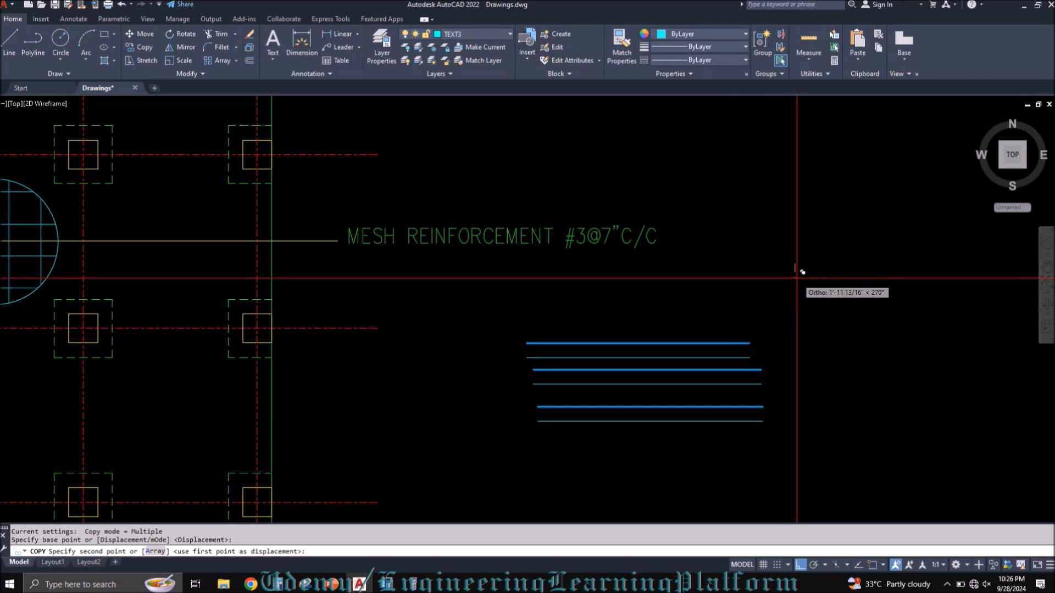
pyautogui.press('F8')
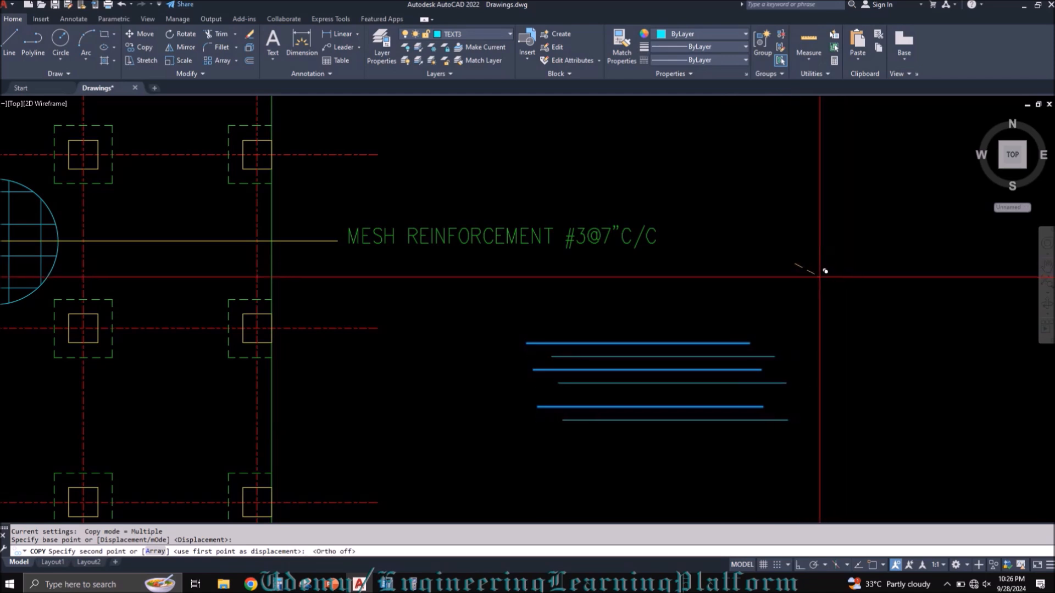
pyautogui.press('Escape')
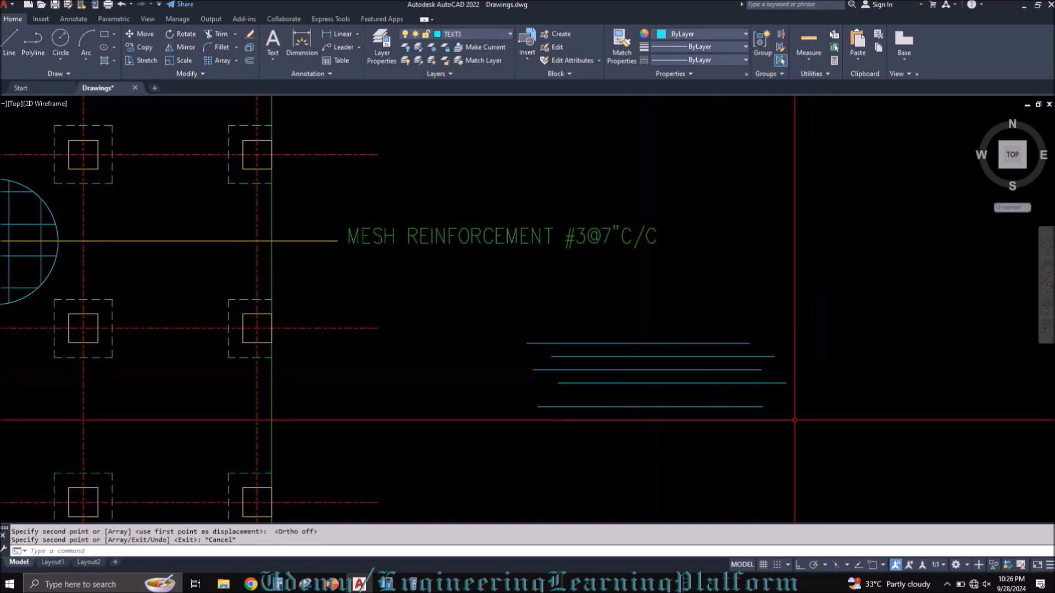
# Step: Erase all six illustration lines below the mesh reinforcement note
pyautogui.click(806, 434)
pyautogui.click(766, 331)
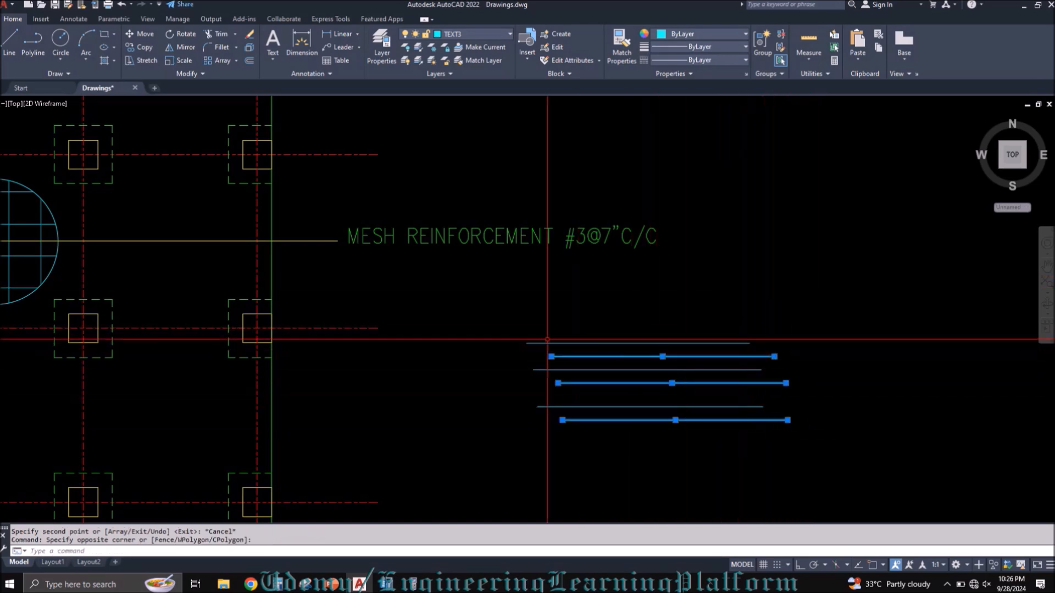
pyautogui.click(692, 468)
pyautogui.click(651, 330)
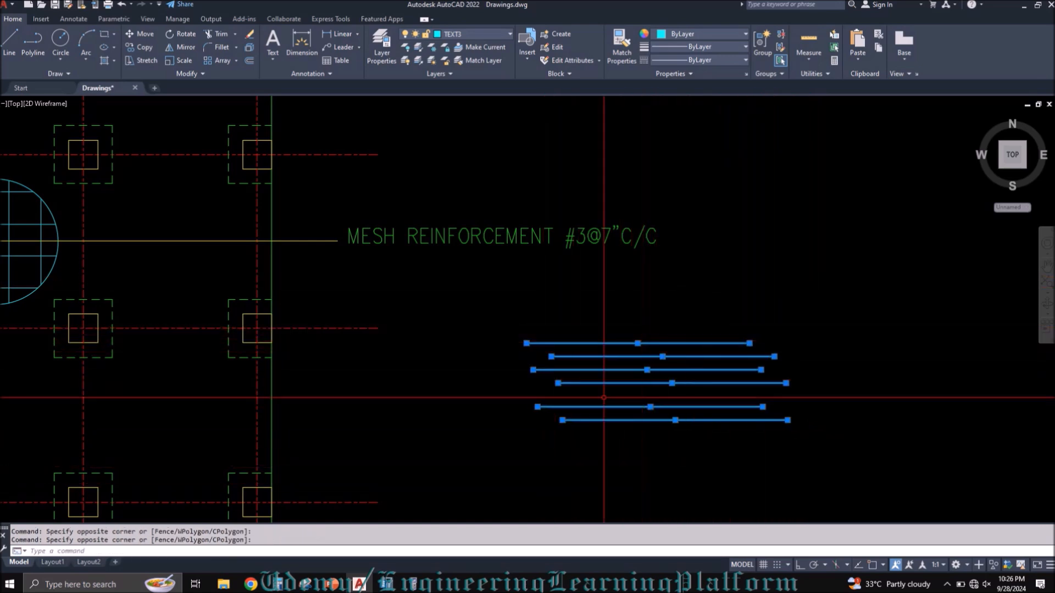
pyautogui.write('e')
pyautogui.press('Return')
pyautogui.scroll(-3, 700, 394)
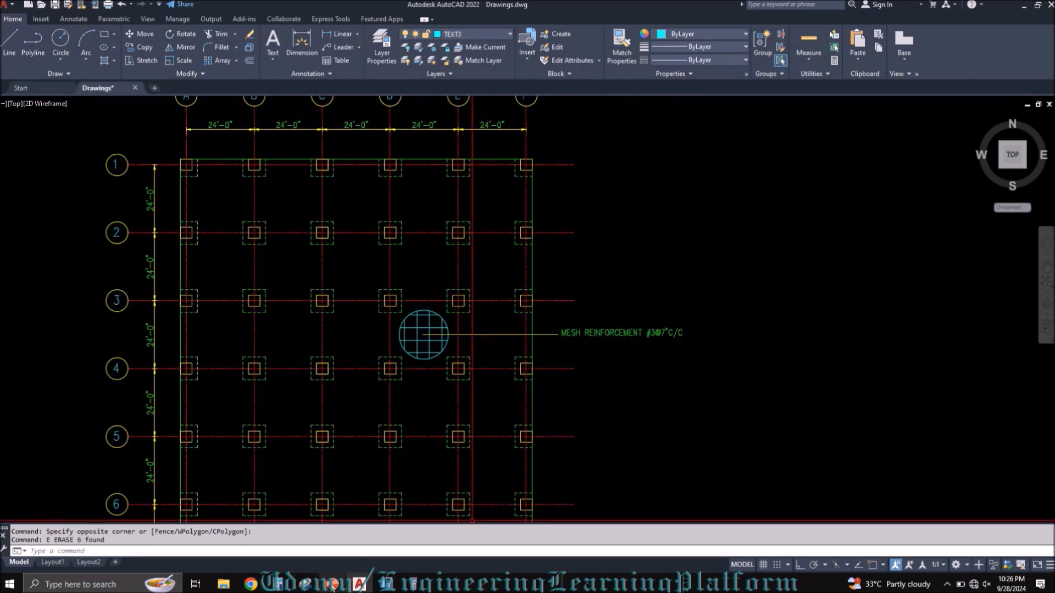
# Step: Switch to ETABS and apply a maximum contour value of 0.352 in²/ft to the Direction 1 top rebar display
pyautogui.moveTo(333, 584)
pyautogui.scroll(2, 653, 340)
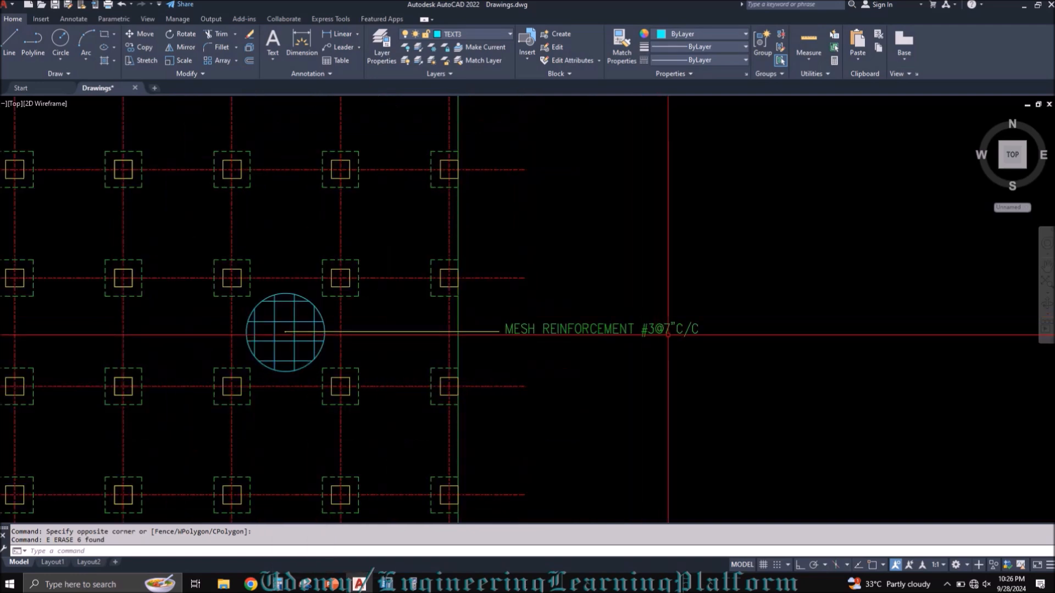
pyautogui.scroll(2, 653, 351)
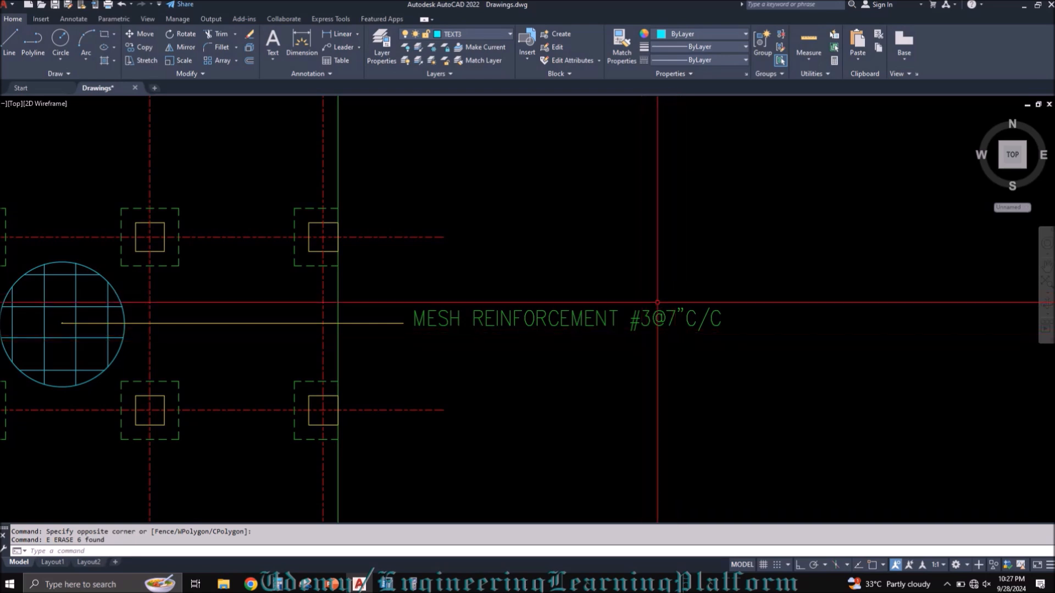
pyautogui.scroll(-2, 682, 339)
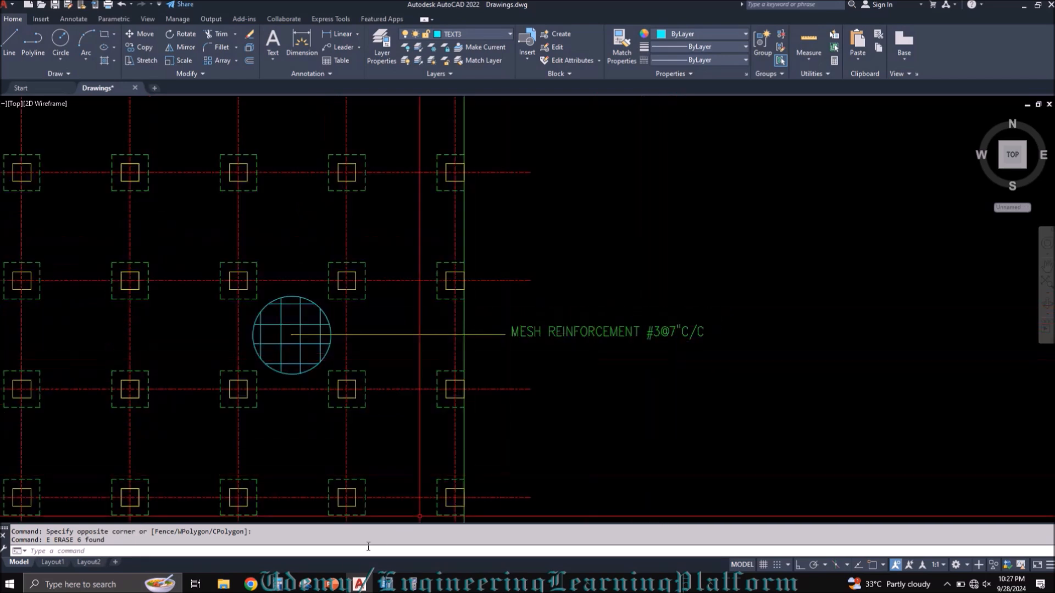
pyautogui.click(337, 588)
pyautogui.click(358, 586)
pyautogui.click(383, 588)
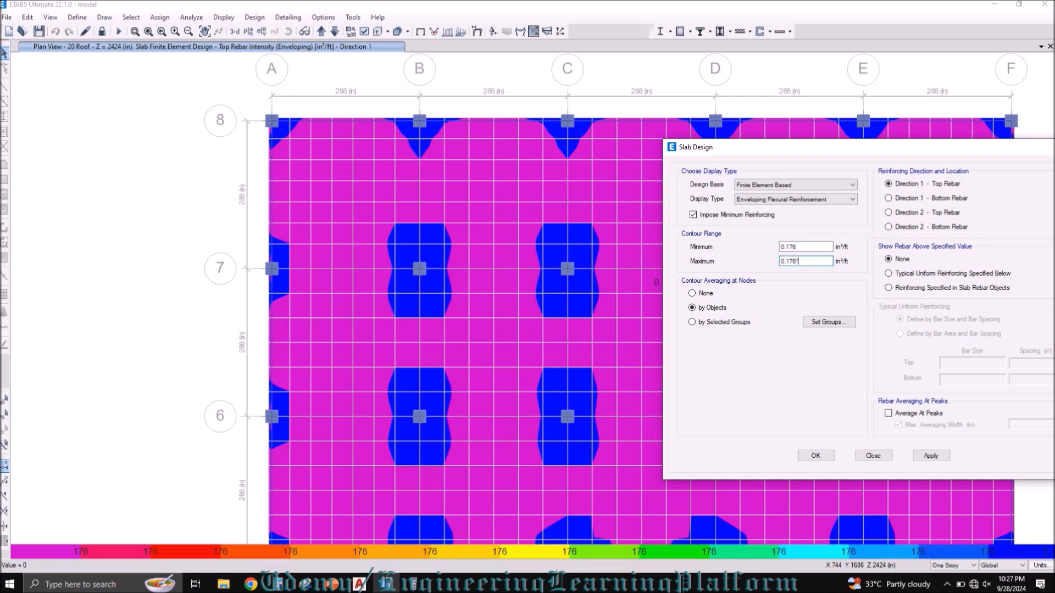
pyautogui.click(931, 455)
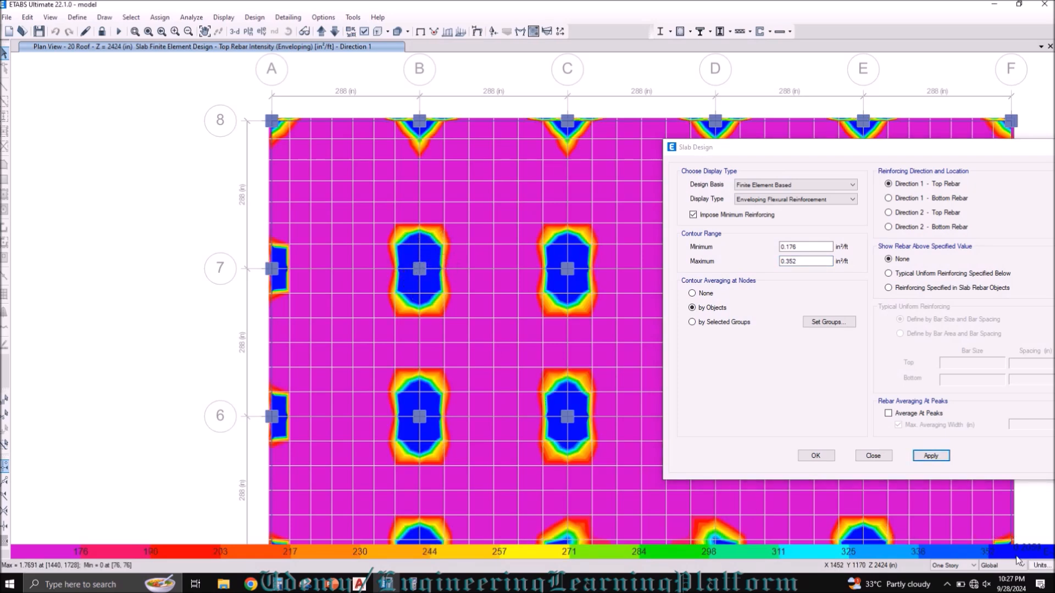
# Step: Bring up the calculator beside the plan and apply a maximum contour value of 0.88 in²/ft to the top rebar display
pyautogui.doubleClick(802, 262)
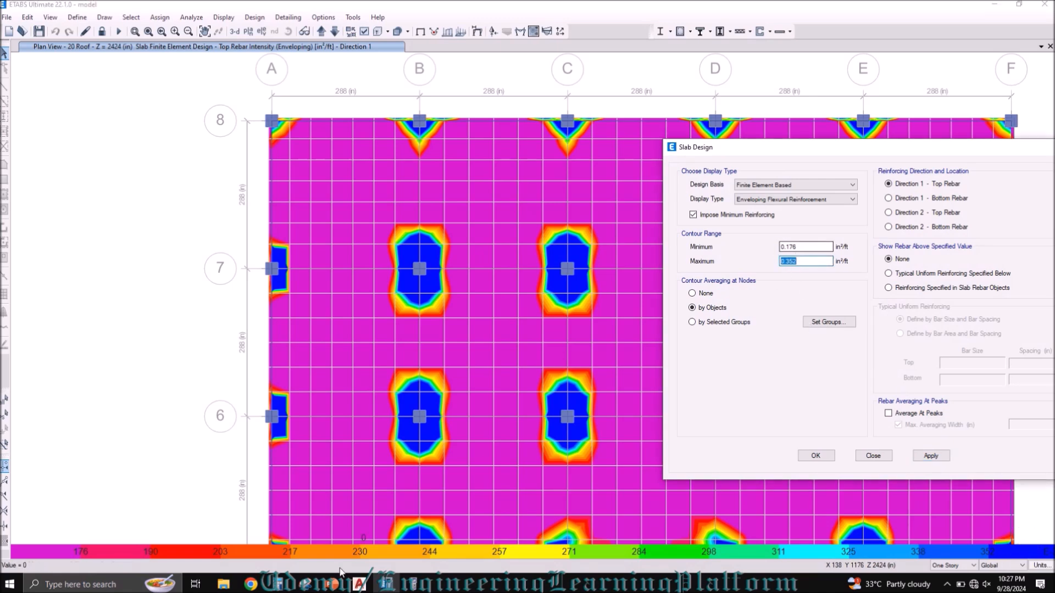
pyautogui.click(413, 583)
pyautogui.moveTo(335, 103); pyautogui.dragTo(154, 99)
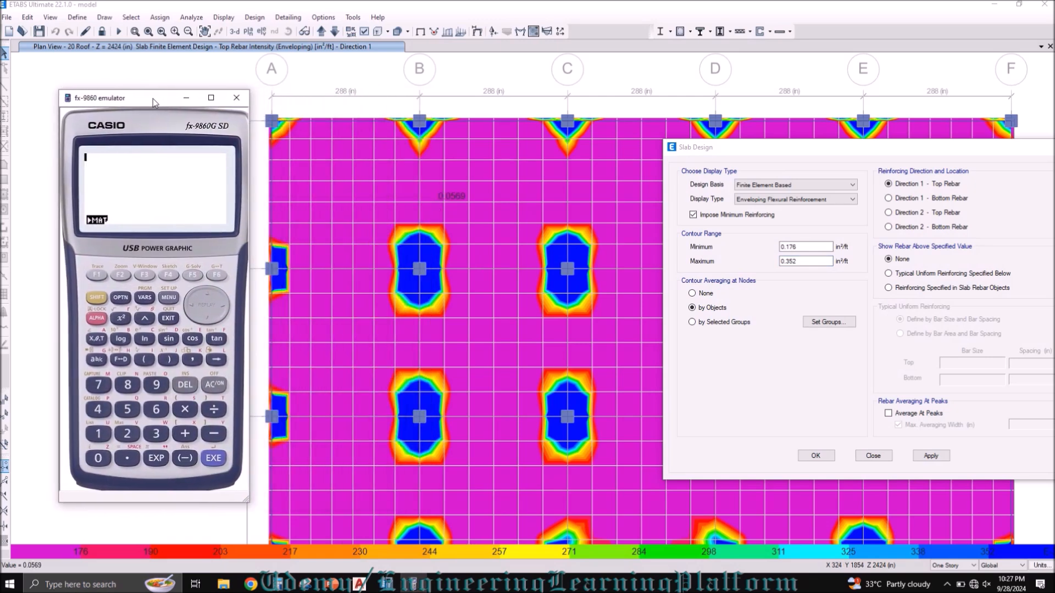
pyautogui.click(220, 390)
pyautogui.moveTo(798, 262); pyautogui.dragTo(770, 263)
pyautogui.write('0.88')
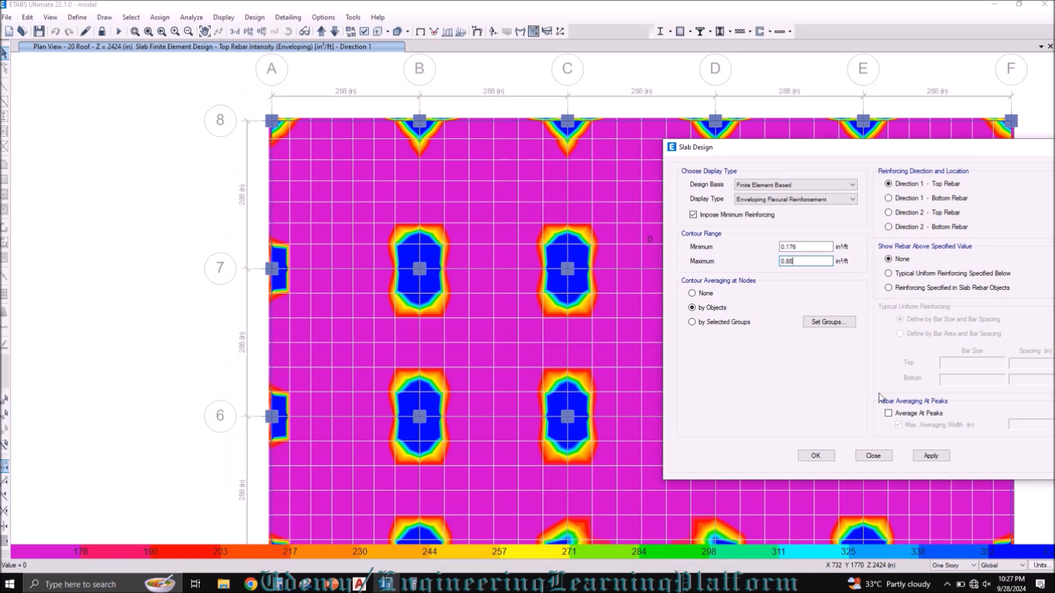
pyautogui.click(930, 455)
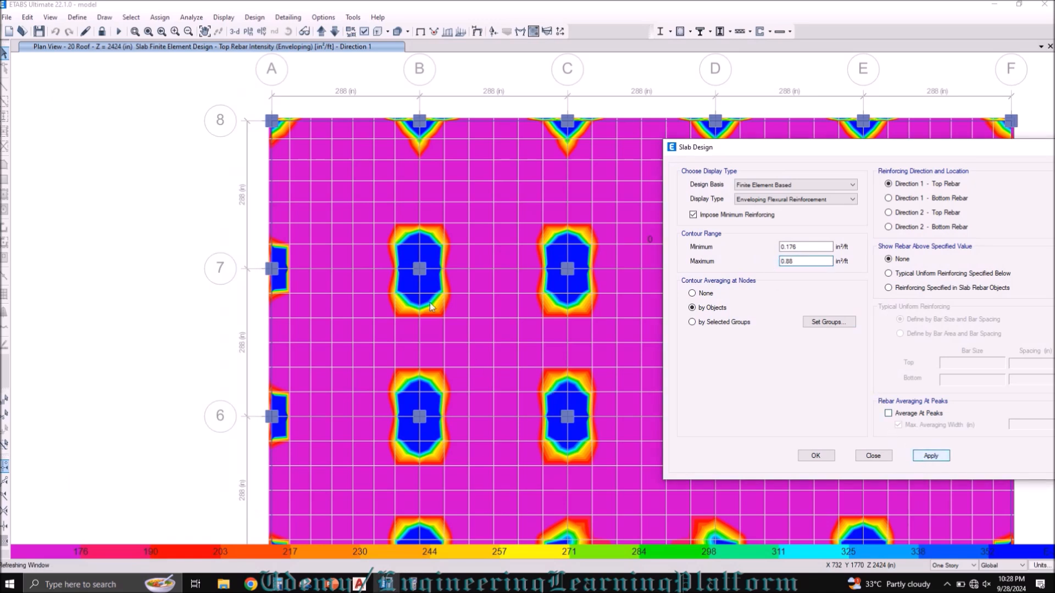
# Step: Check the rebar intensity around column B-7 and apply a maximum contour value of 0.95 in²/ft
pyautogui.moveTo(411, 277)
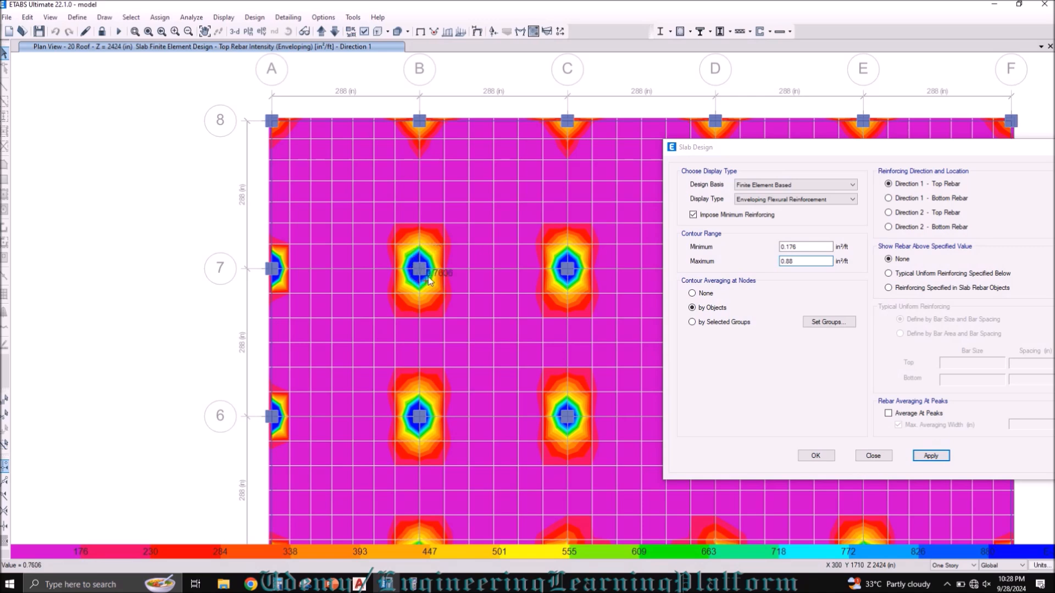
pyautogui.moveTo(799, 262); pyautogui.dragTo(771, 264)
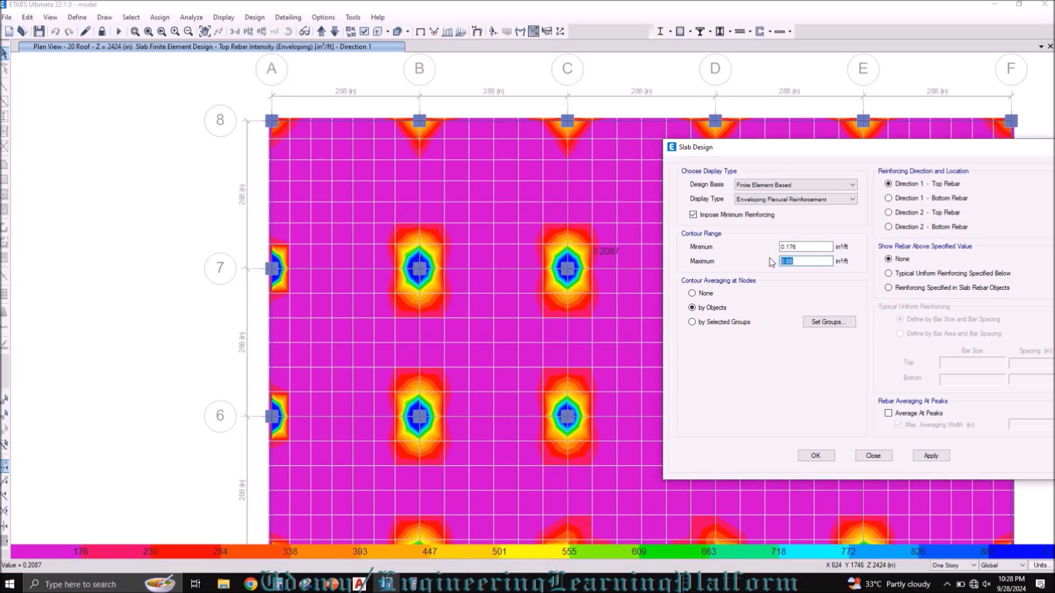
pyautogui.write('0.95')
pyautogui.click(923, 456)
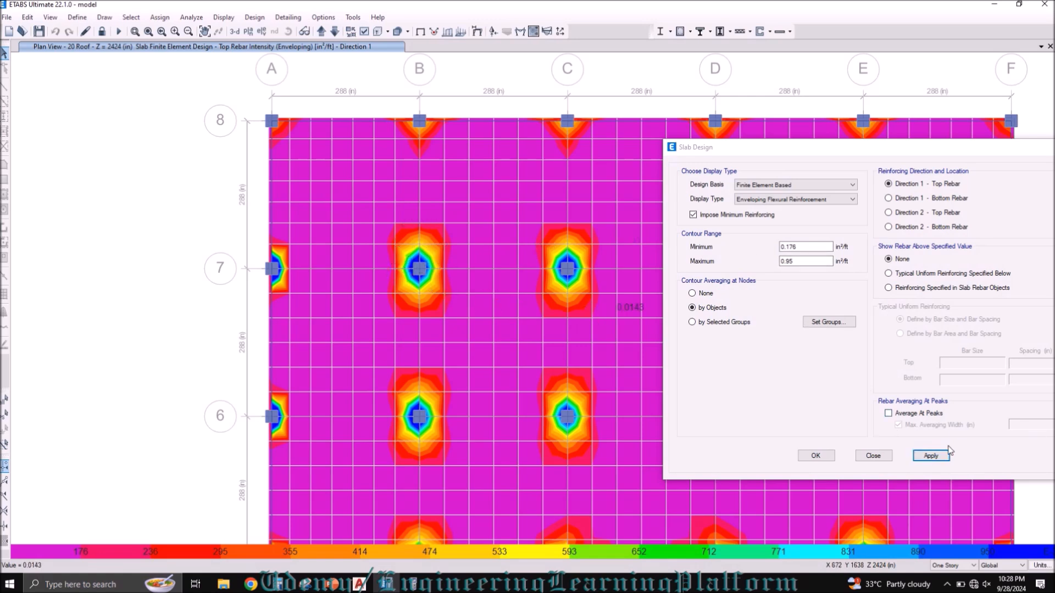
pyautogui.click(930, 456)
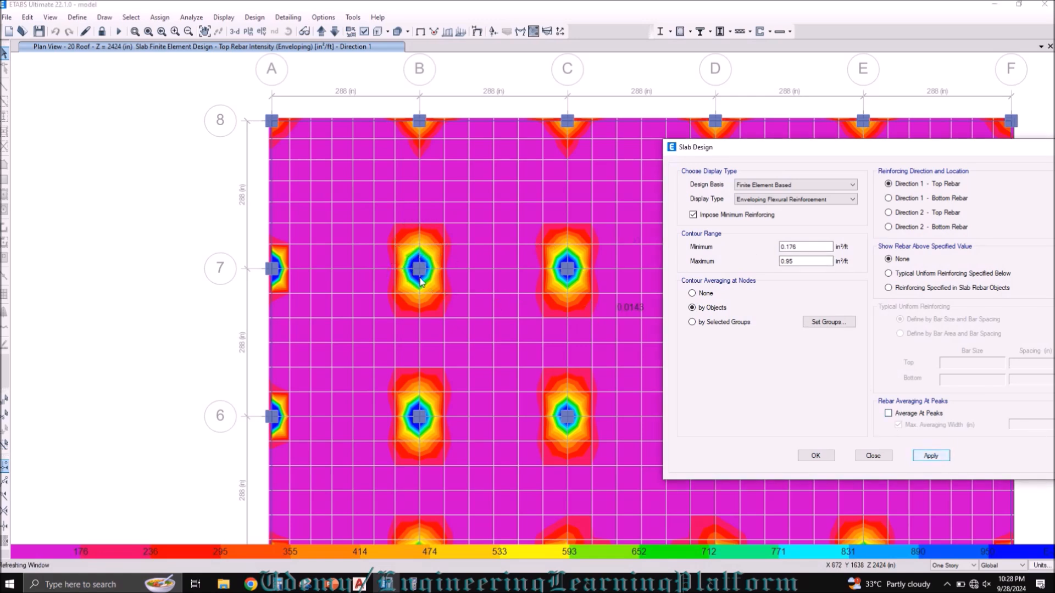
# Step: Try maximum contour values of 1 and 1.1 in²/ft for the top rebar display
pyautogui.moveTo(798, 261); pyautogui.dragTo(779, 264)
pyautogui.write('1')
pyautogui.click(930, 455)
pyautogui.click(797, 261)
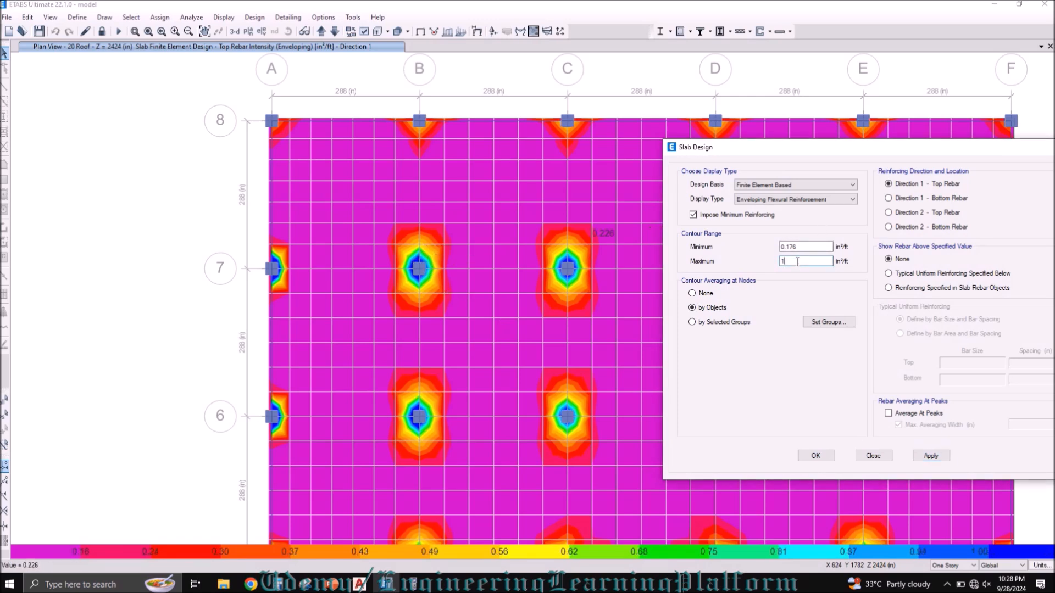
pyautogui.write('.1')
pyautogui.click(931, 456)
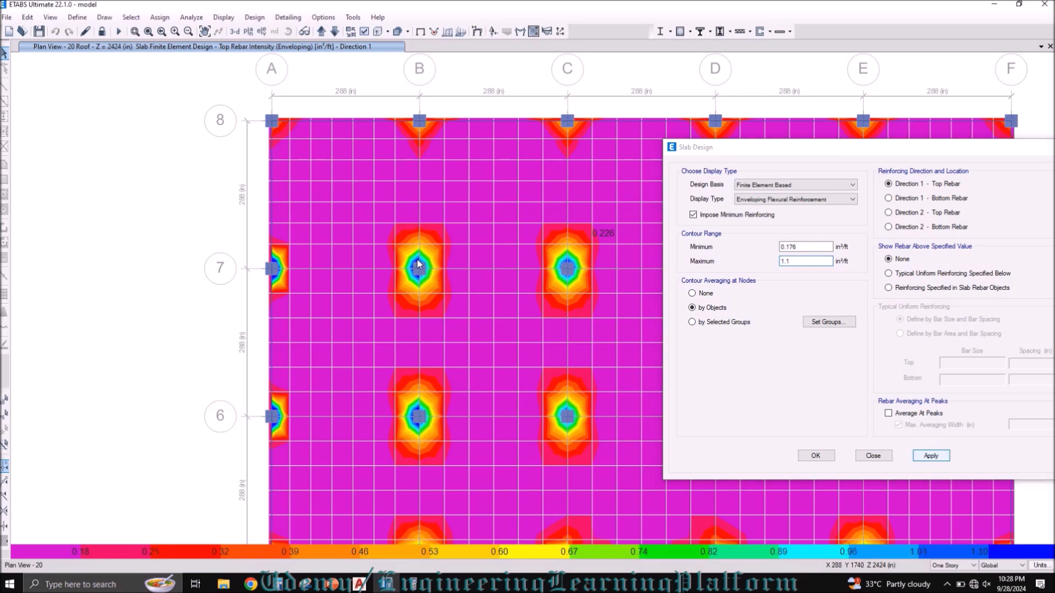
# Step: Inspect the peak at column B-7 and apply a maximum contour value of 1.15 in²/ft
pyautogui.click(794, 266)
pyautogui.moveTo(418, 264)
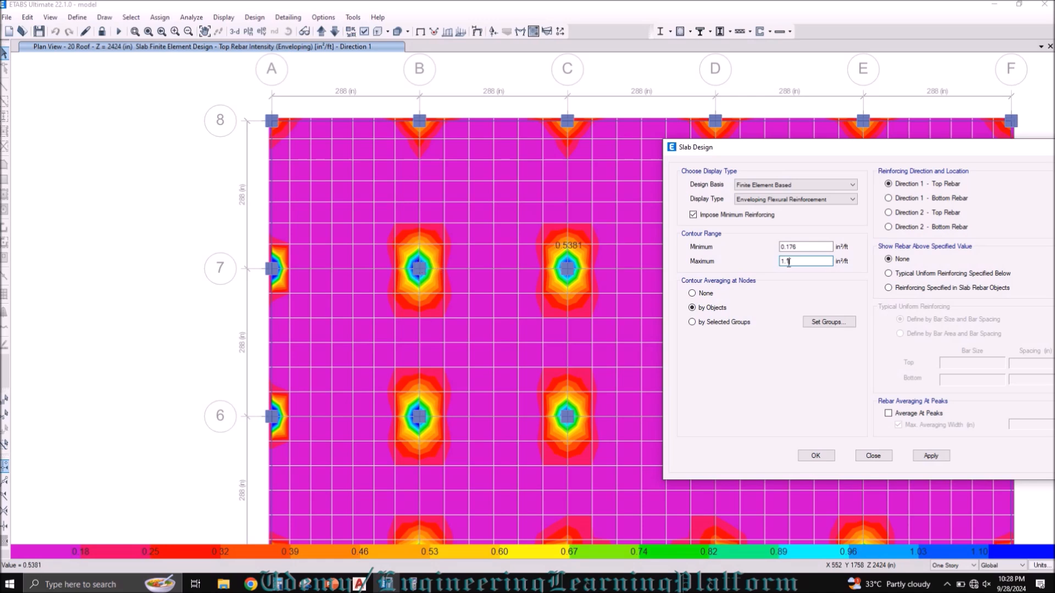
pyautogui.write('5')
pyautogui.click(930, 456)
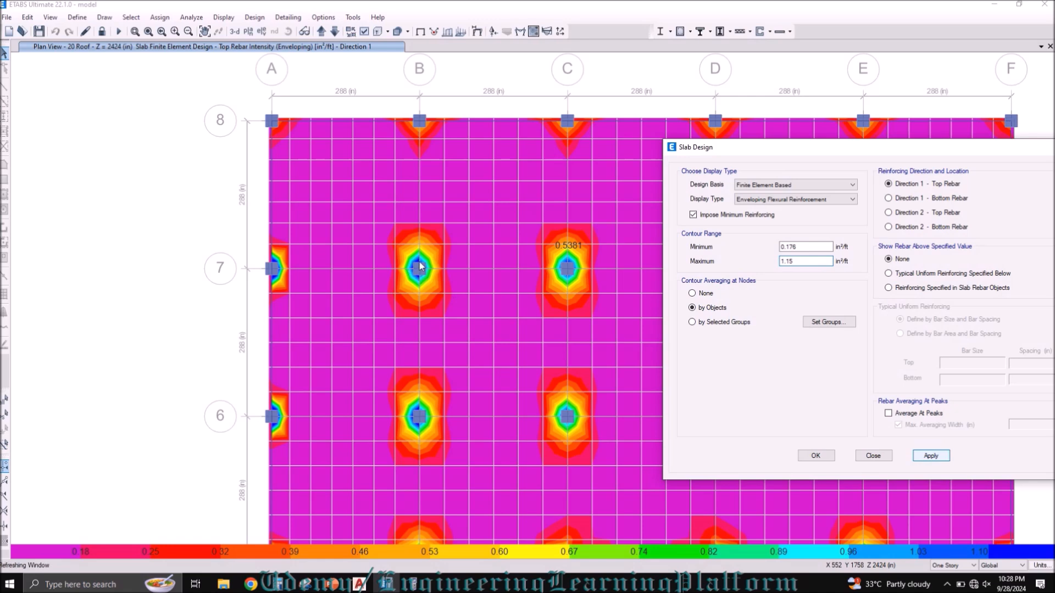
# Step: Switch to the PowerPoint calculations slide and change the spacing in the reinforcement area formula to 7", making it read 0.11*12"/7"
pyautogui.click(387, 584)
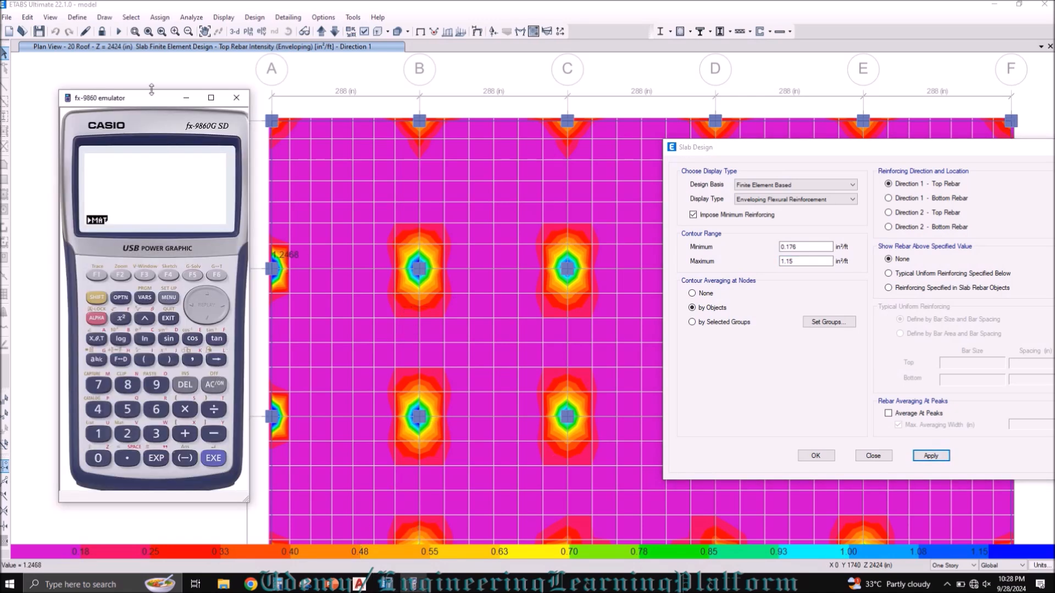
pyautogui.moveTo(146, 97); pyautogui.dragTo(126, 86)
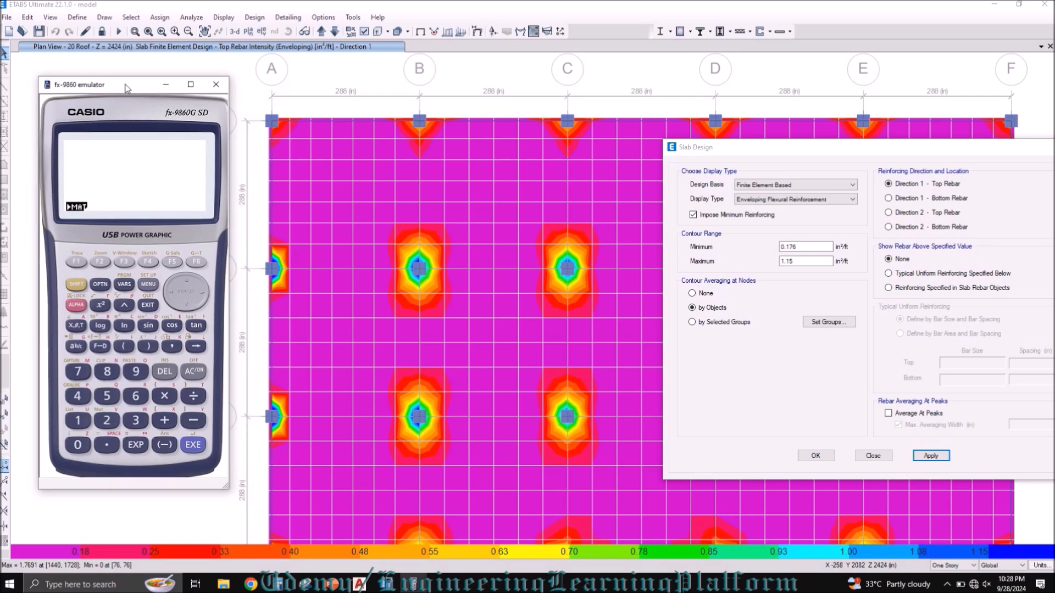
pyautogui.click(333, 584)
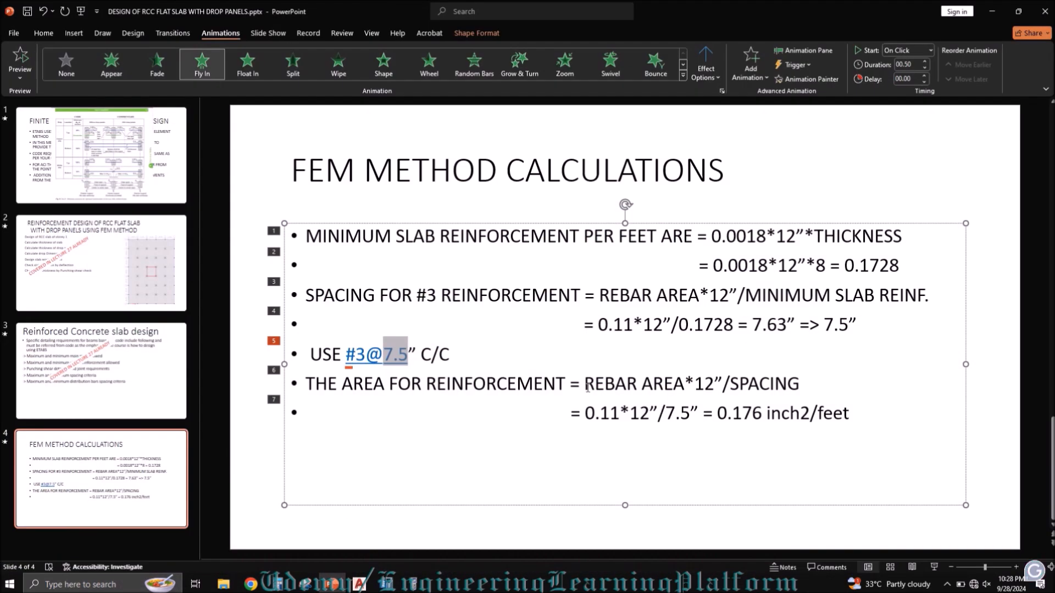
pyautogui.moveTo(586, 387); pyautogui.dragTo(801, 389)
pyautogui.click(734, 387)
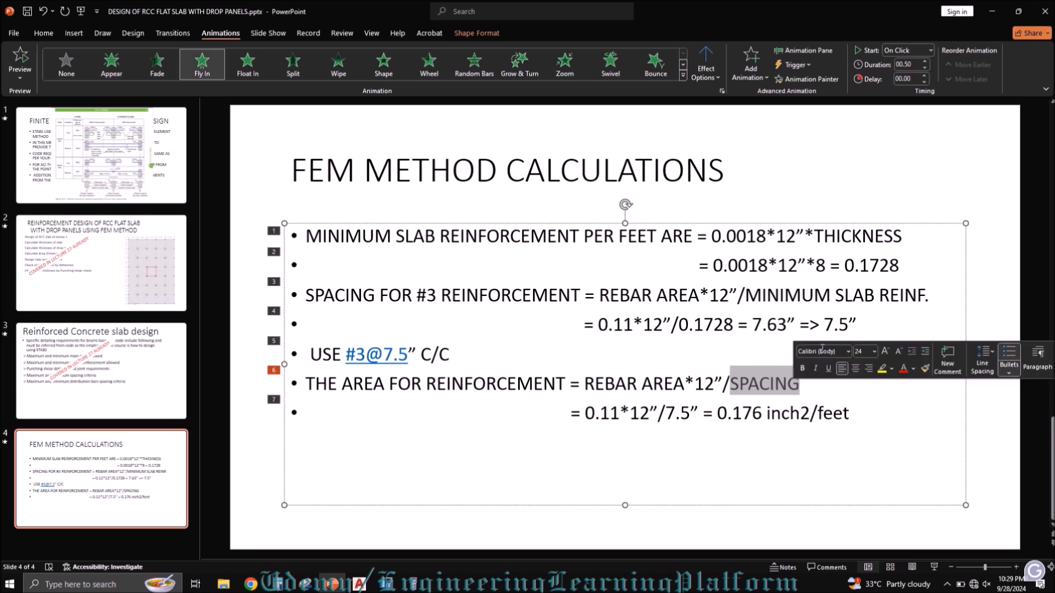
pyautogui.click(850, 325)
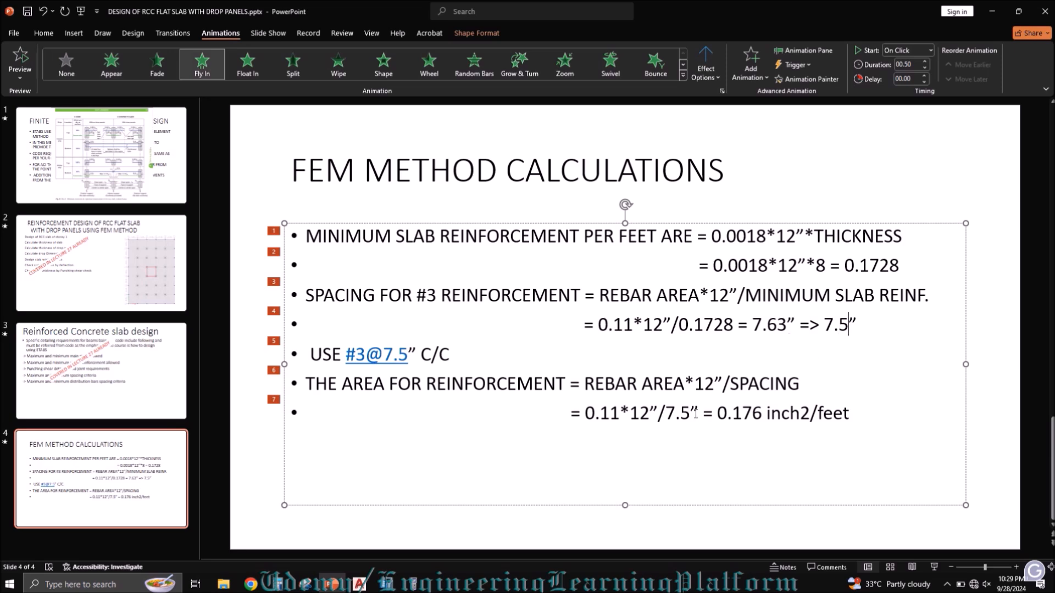
pyautogui.press('BackSpace')
pyautogui.press('BackSpace')
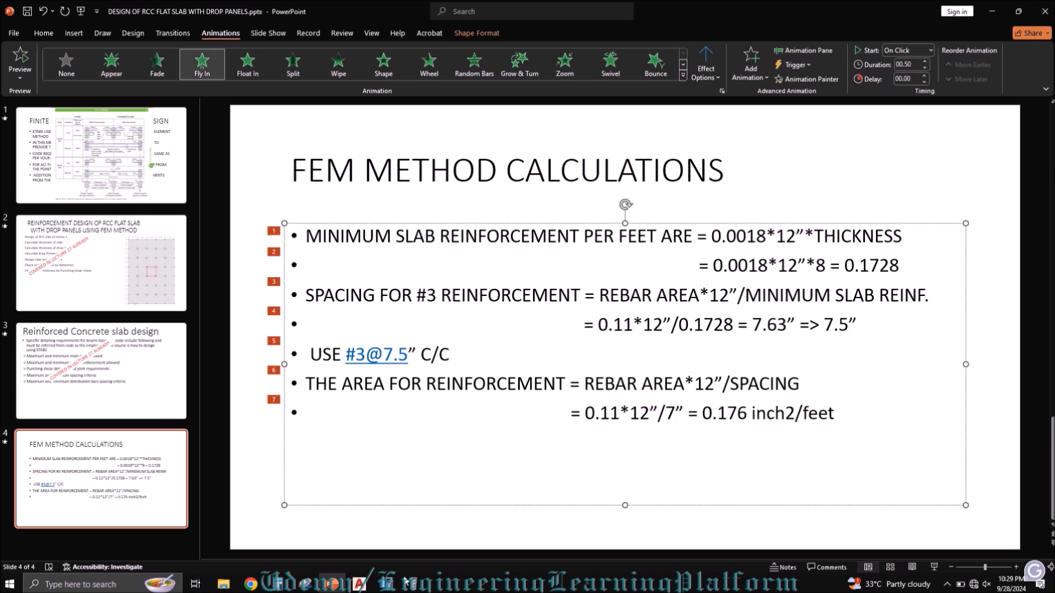
# Step: Bring up the calculator and start computing the reinforcement area by entering the #3 rebar area of 0.11
pyautogui.click(409, 585)
pyautogui.write('0.11')
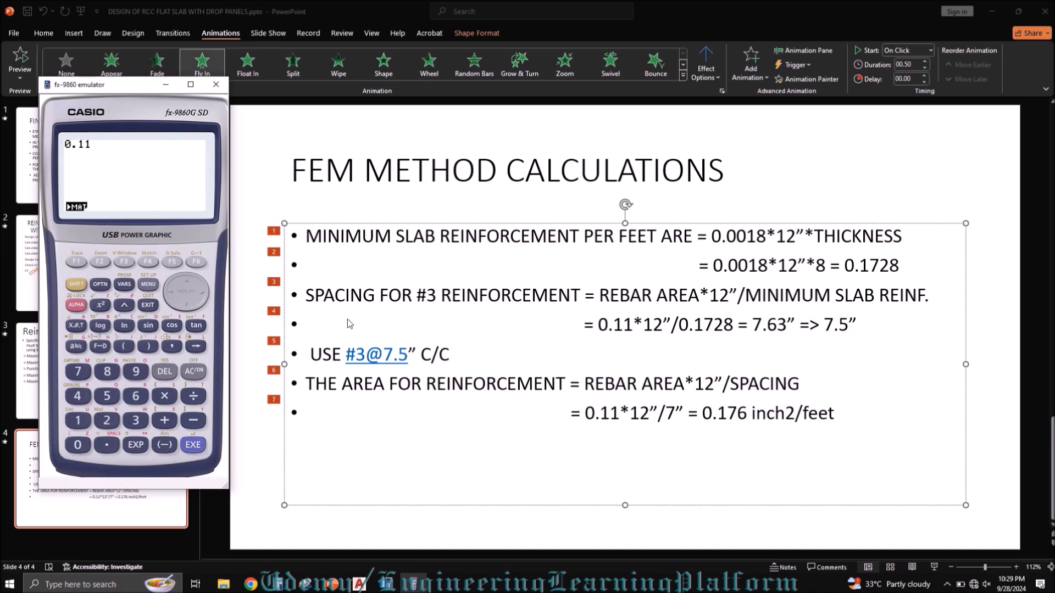
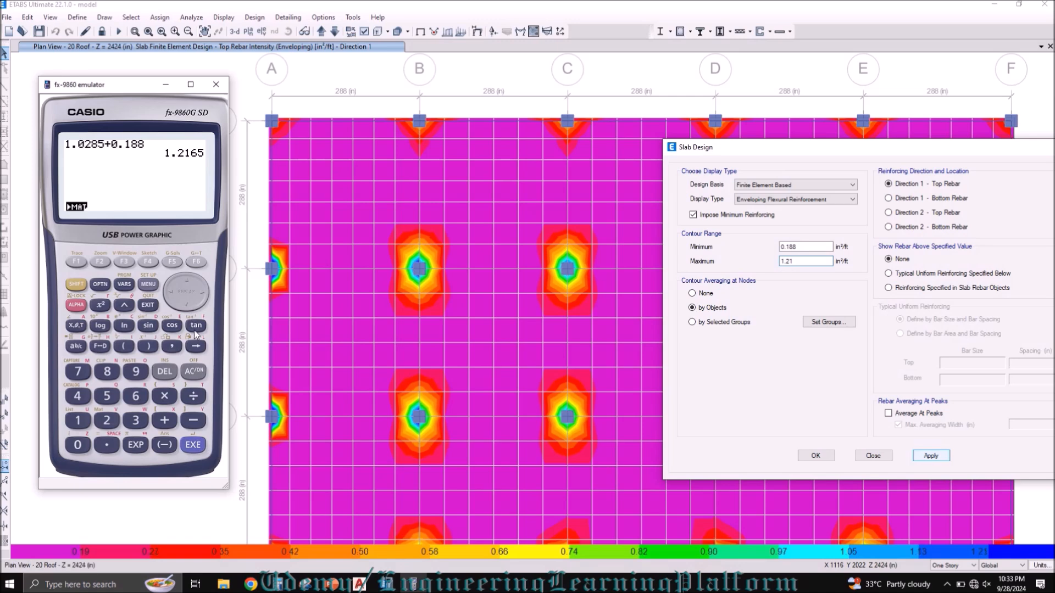
# Step: Clear and close the calculator and bring up the Snipping Tool
pyautogui.click(195, 372)
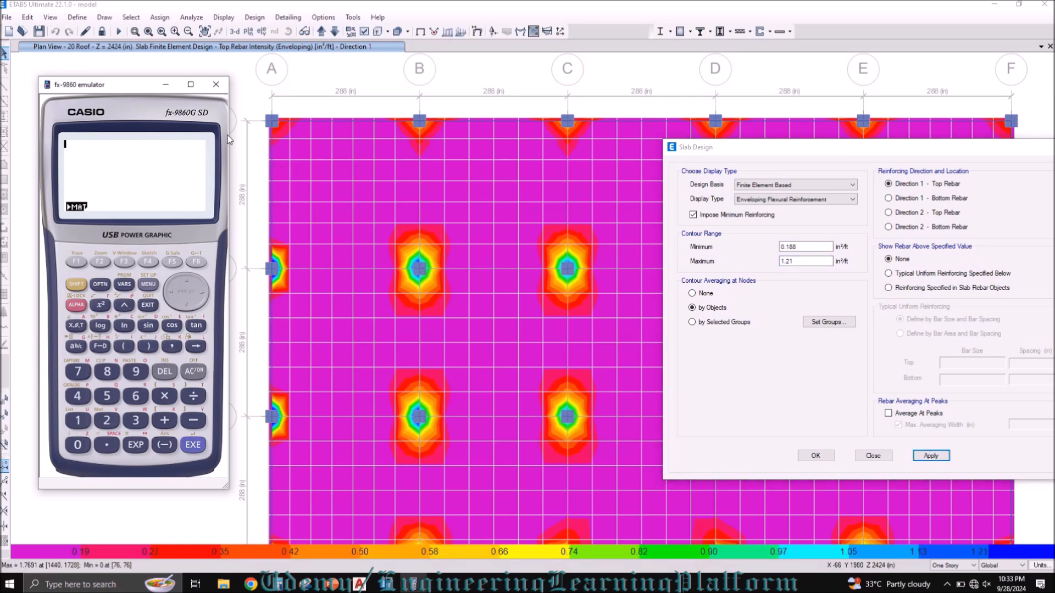
pyautogui.click(216, 84)
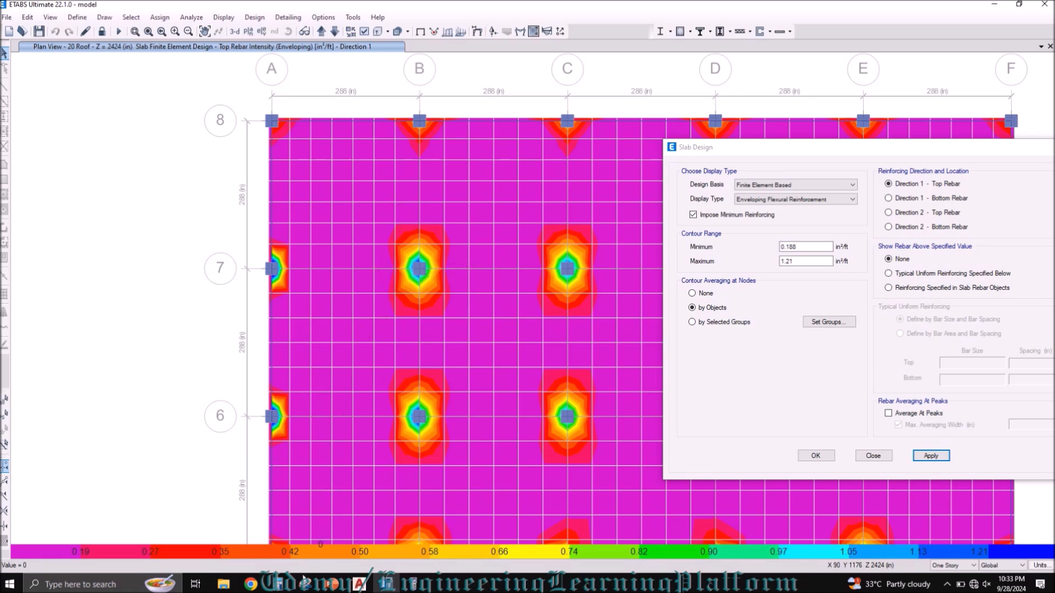
pyautogui.click(309, 585)
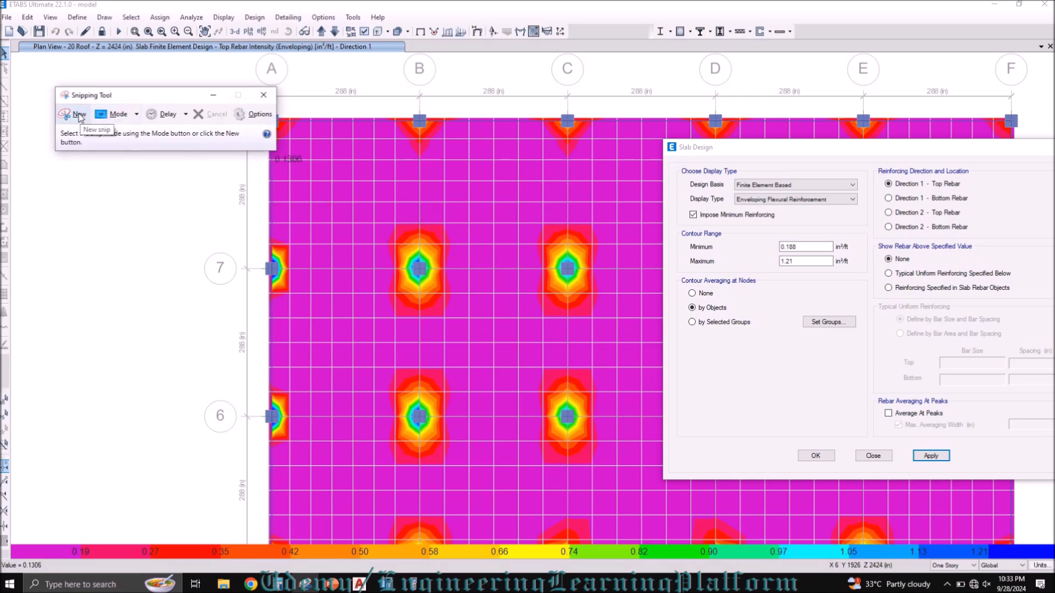
# Step: Draw a dimension line across the width of the additional-rebar contour zone at column B-7, offset below it, and close the object properties
pyautogui.click(100, 16)
pyautogui.click(102, 18)
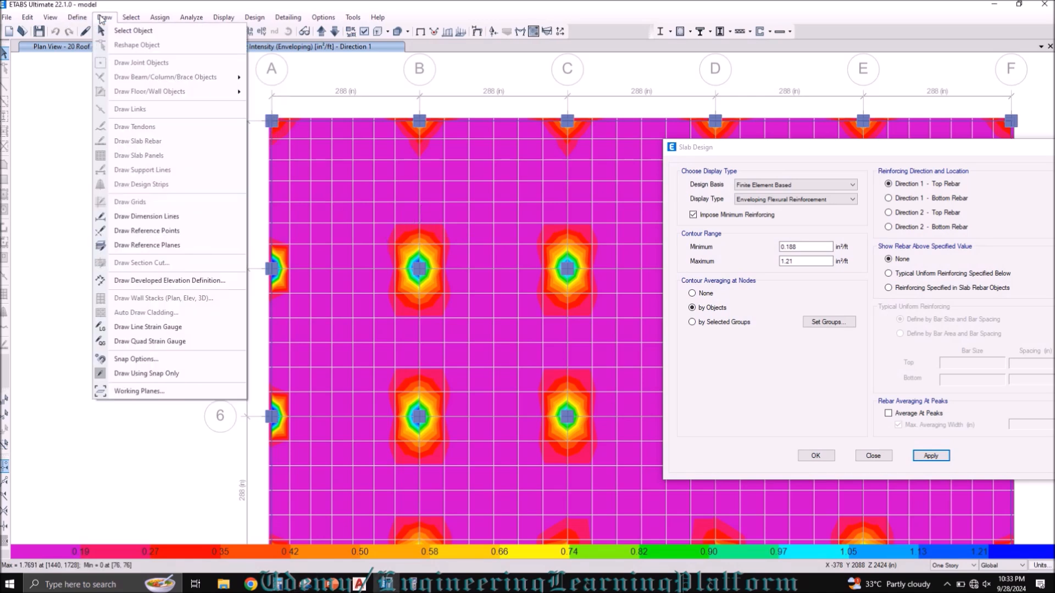
pyautogui.click(146, 216)
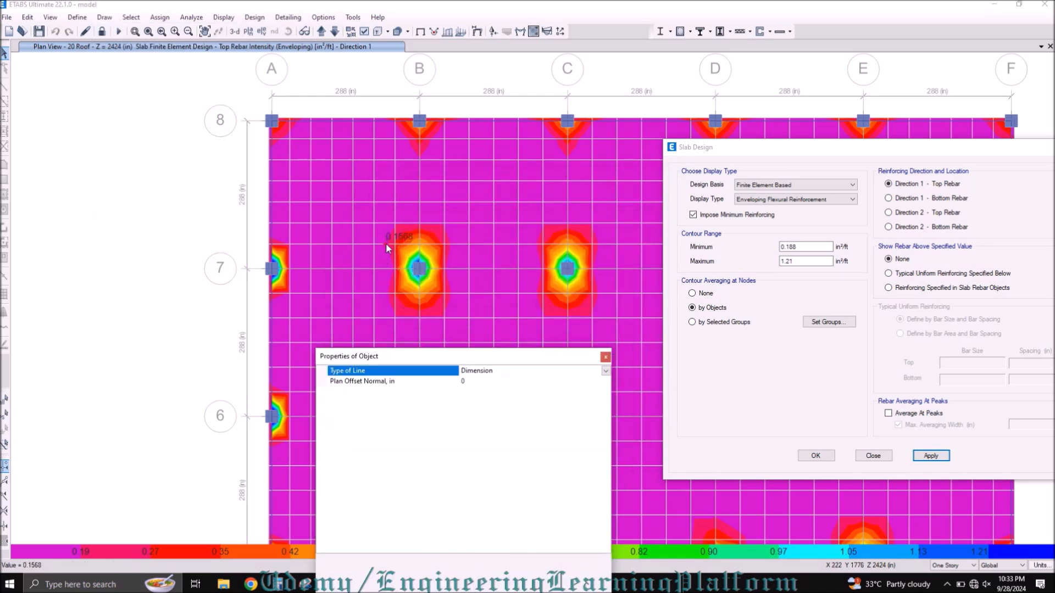
pyautogui.click(386, 243)
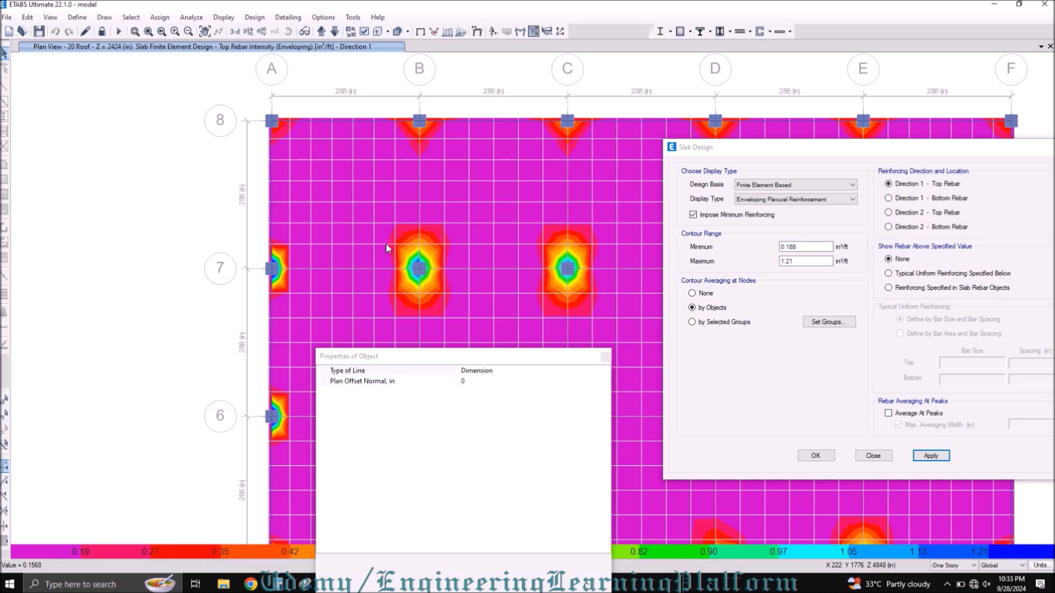
pyautogui.click(453, 243)
pyautogui.click(456, 309)
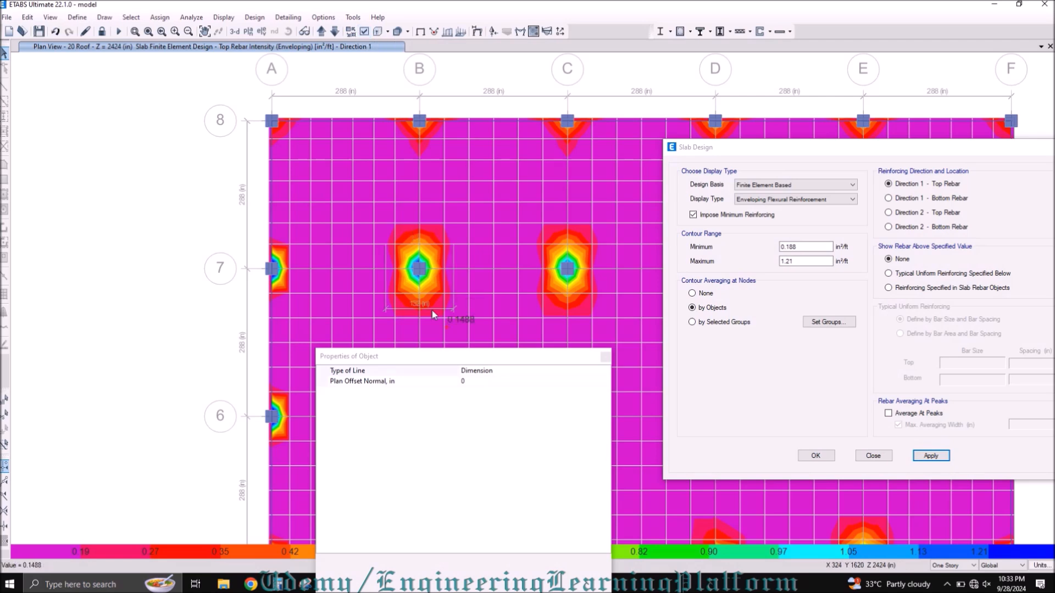
pyautogui.moveTo(595, 359); pyautogui.dragTo(648, 316)
pyautogui.click(657, 315)
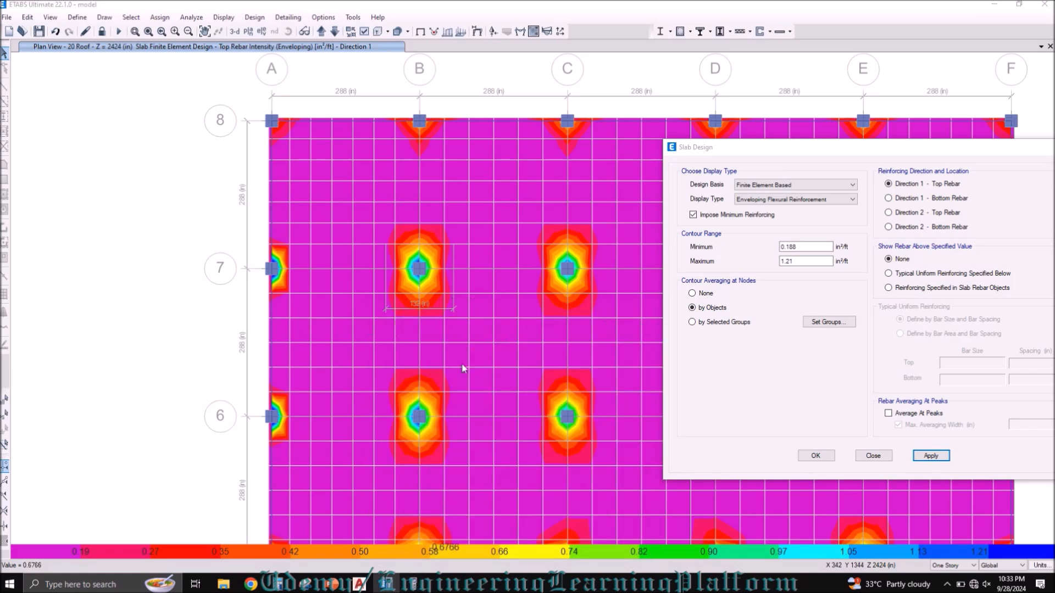
# Step: Bring up the calculator and capture a snip of the plan around grids A and B, including the dimensioned zone at column B-7
pyautogui.click(415, 585)
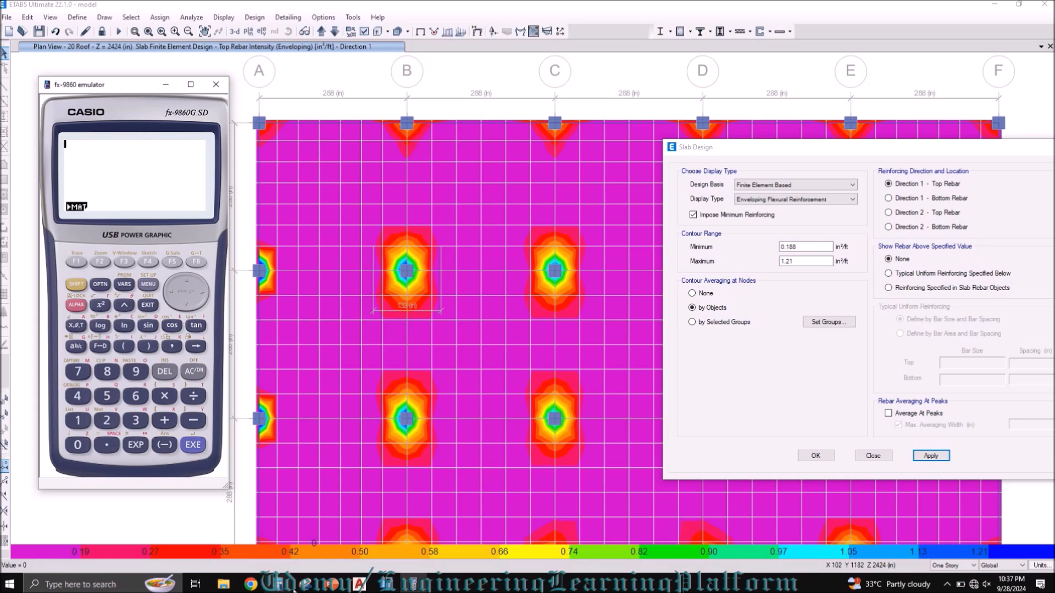
pyautogui.click(305, 586)
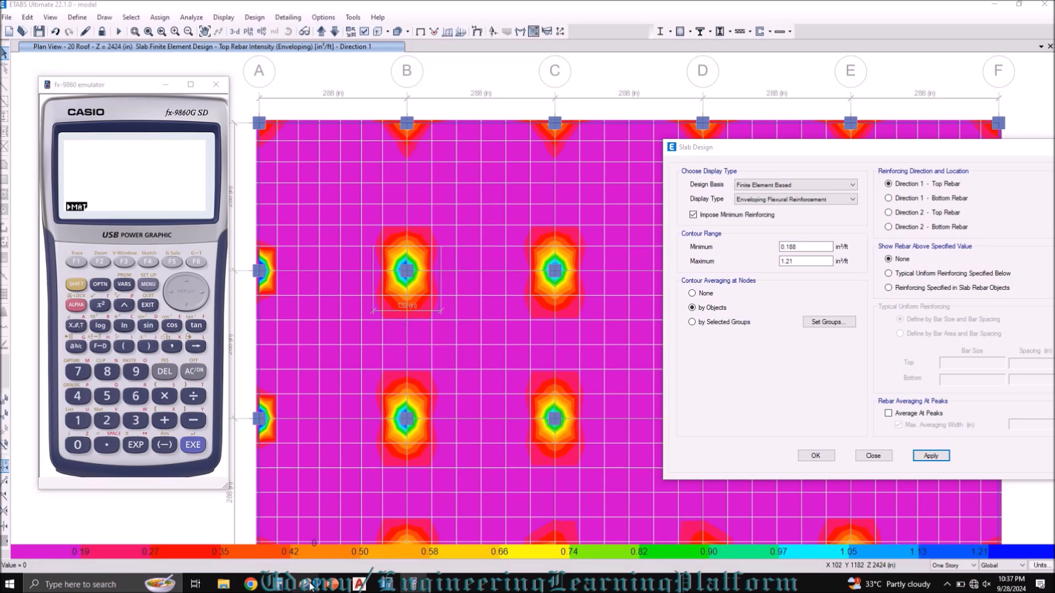
pyautogui.click(79, 116)
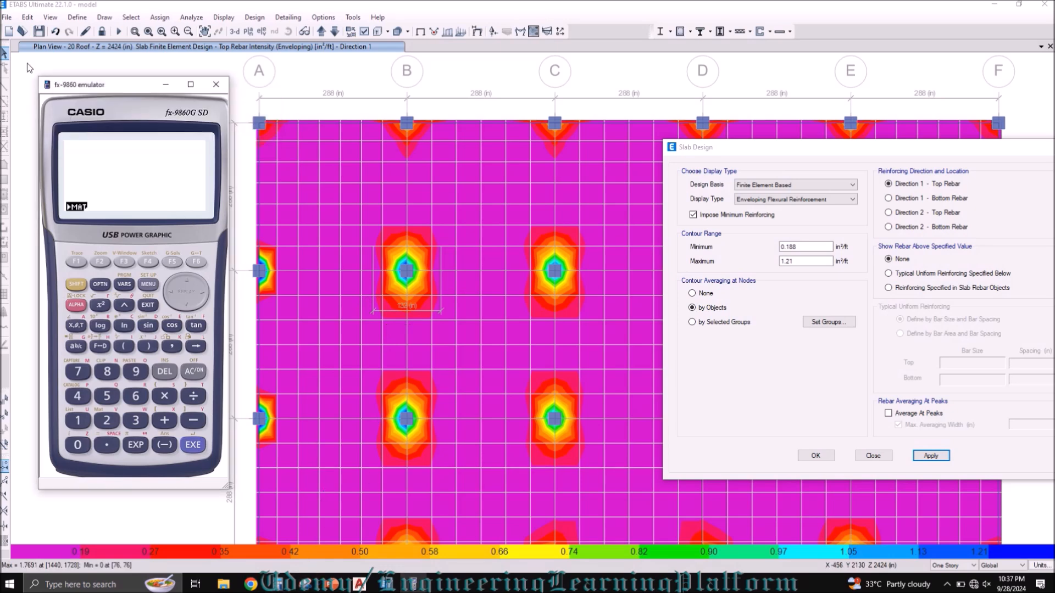
pyautogui.moveTo(27, 61); pyautogui.dragTo(511, 530)
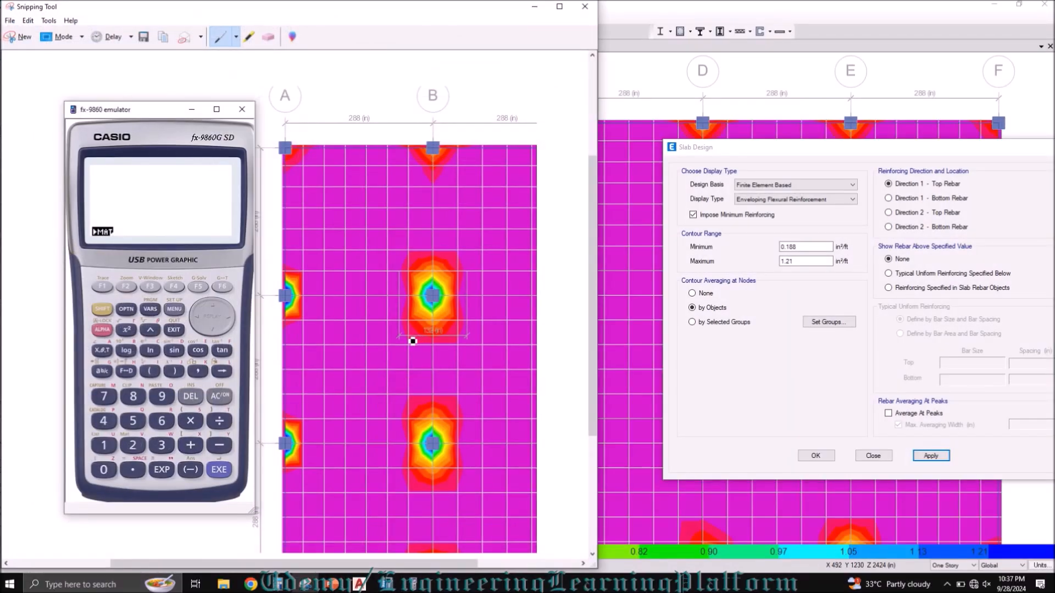
pyautogui.scroll(-1, 413, 341)
# Step: Sketch a bar line beneath the B-7 zone in the snip, extended past both ends, and annotate each extension with 12db
pyautogui.moveTo(404, 337); pyautogui.dragTo(468, 336)
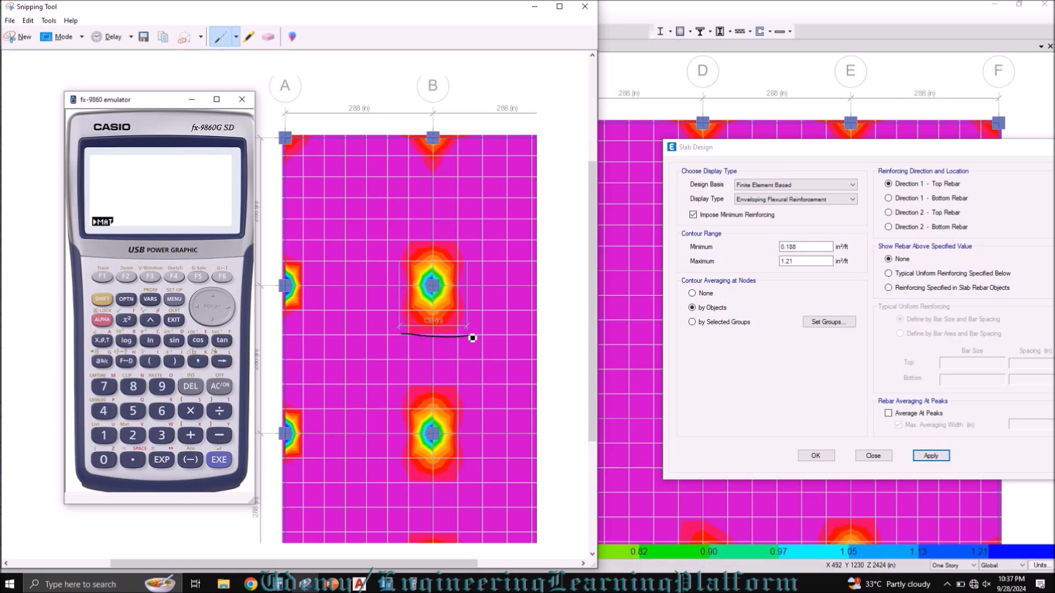
pyautogui.moveTo(472, 339); pyautogui.dragTo(483, 337)
pyautogui.moveTo(402, 336); pyautogui.dragTo(390, 332)
pyautogui.moveTo(471, 351)
pyautogui.mouseDown()
pyautogui.moveTo(490, 347)
pyautogui.moveTo(483, 355)
pyautogui.mouseUp()
pyautogui.moveTo(523, 357)
pyautogui.mouseDown()
pyautogui.moveTo(516, 349)
pyautogui.moveTo(525, 354)
pyautogui.mouseUp()
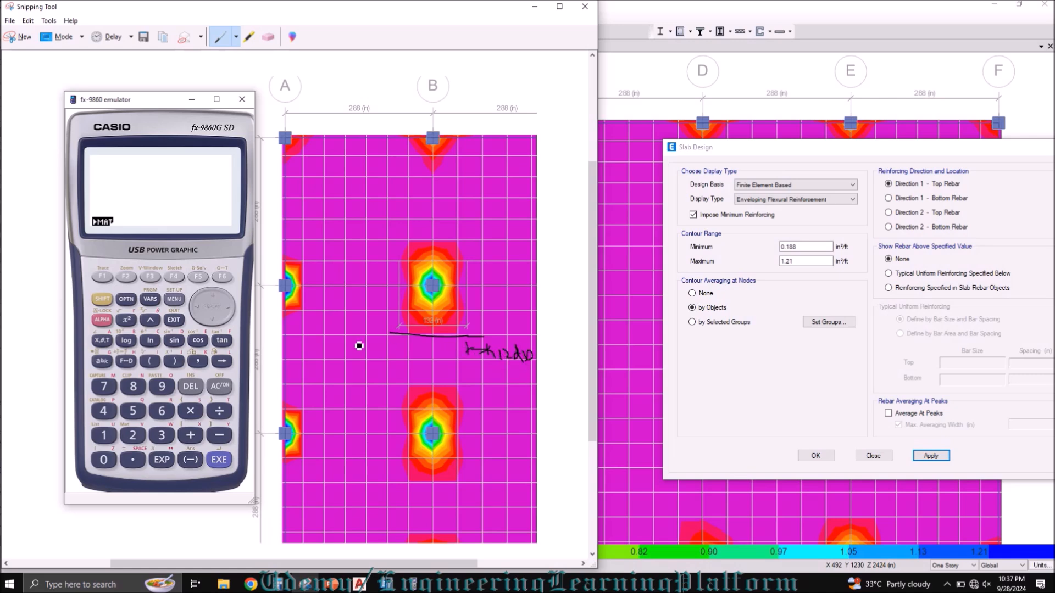
pyautogui.moveTo(398, 338); pyautogui.dragTo(399, 345)
pyautogui.moveTo(366, 342)
pyautogui.mouseDown()
pyautogui.moveTo(373, 359)
pyautogui.moveTo(398, 358)
pyautogui.mouseUp()
# Step: Calculate the 12db extension as 12×7÷8 and the total bar length as 10.5+132+10.5
pyautogui.click(414, 583)
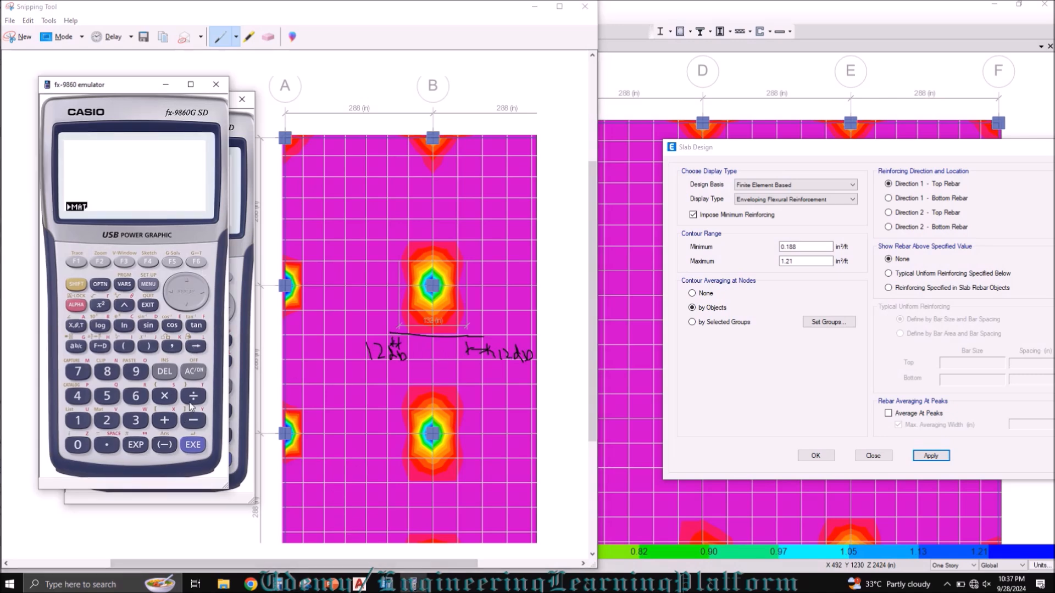
pyautogui.write('12*')
pyautogui.press('Return')
pyautogui.write('10.5+132')
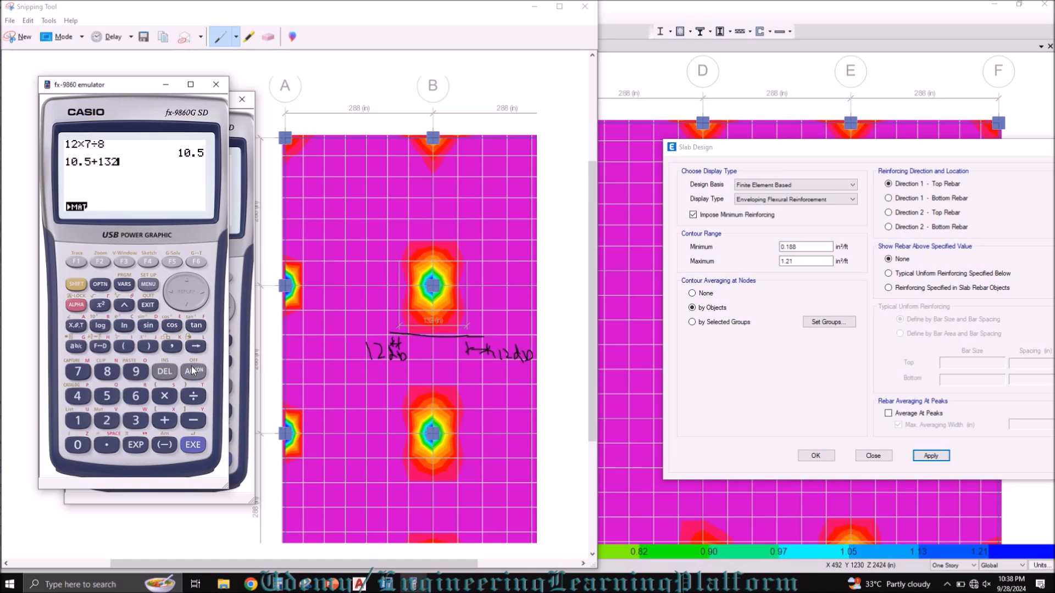
pyautogui.write('+10.5')
pyautogui.press('Return')
# Step: Switch to the AutoCAD slab plan and erase the leftover object from it
pyautogui.click(360, 584)
pyautogui.click(350, 409)
pyautogui.click(331, 374)
pyautogui.write('e')
pyautogui.press('space')
pyautogui.scroll(-1, 299, 330)
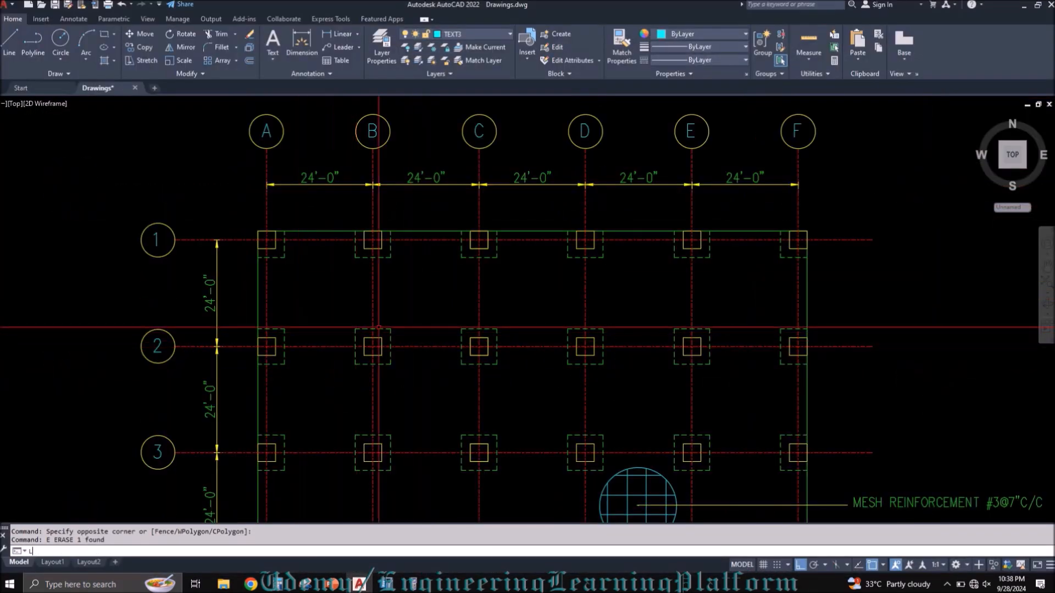
# Step: Draw a horizontal line 160 inches long in the empty area beside the slab plan
pyautogui.write('l')
pyautogui.press('space')
pyautogui.scroll(-2, 286, 300)
pyautogui.click(677, 354)
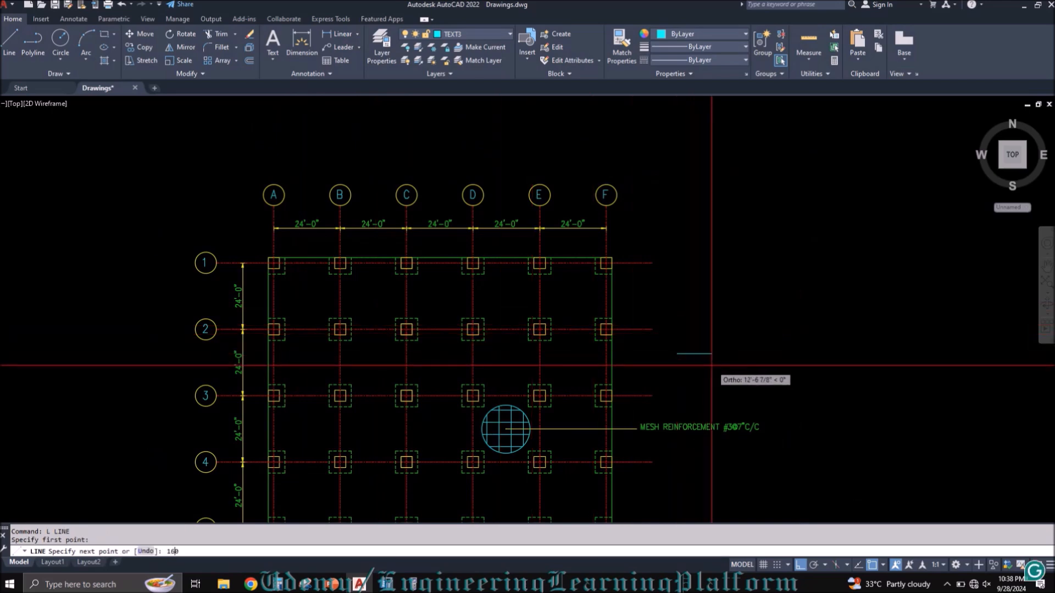
pyautogui.press('Return')
pyautogui.press('Escape')
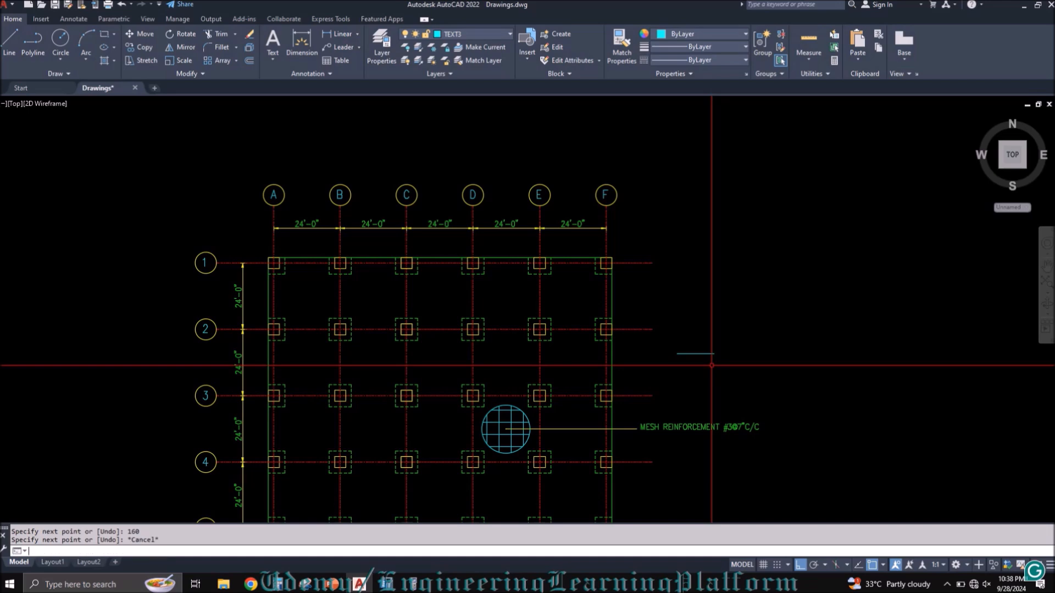
# Step: Move the new line by its midpoint to the centre of the column at grid B-2
pyautogui.write('m')
pyautogui.press('space')
pyautogui.click(716, 369)
pyautogui.click(704, 341)
pyautogui.press('Return')
pyautogui.click(699, 353)
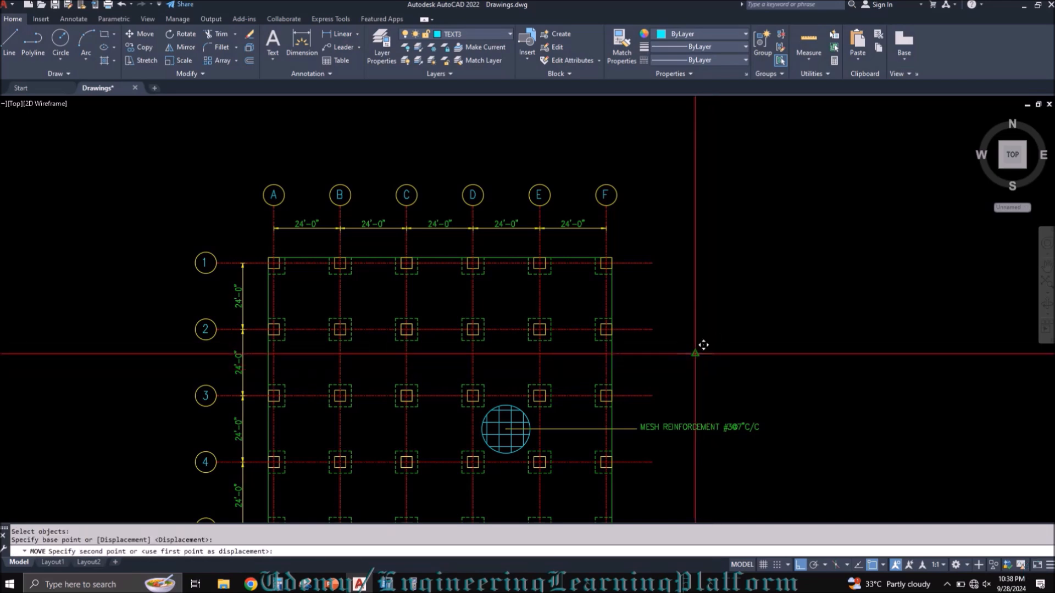
pyautogui.scroll(4, 352, 329)
pyautogui.press('Escape')
# Step: Move the bar line straight down about 3 ft so it lies just below the column at B-2
pyautogui.click(370, 305)
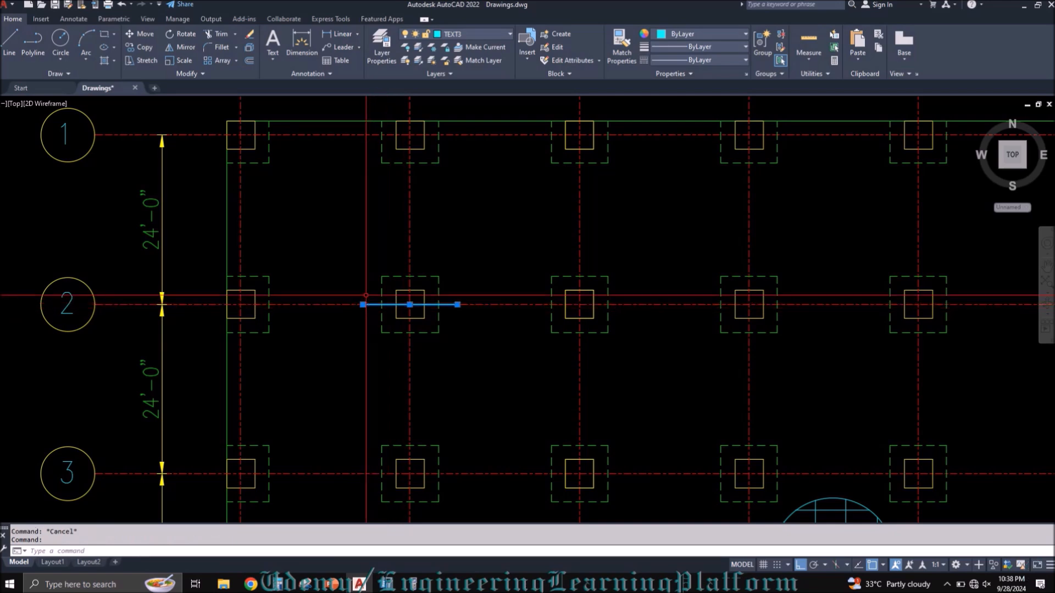
pyautogui.write('m')
pyautogui.press('space')
pyautogui.click(346, 217)
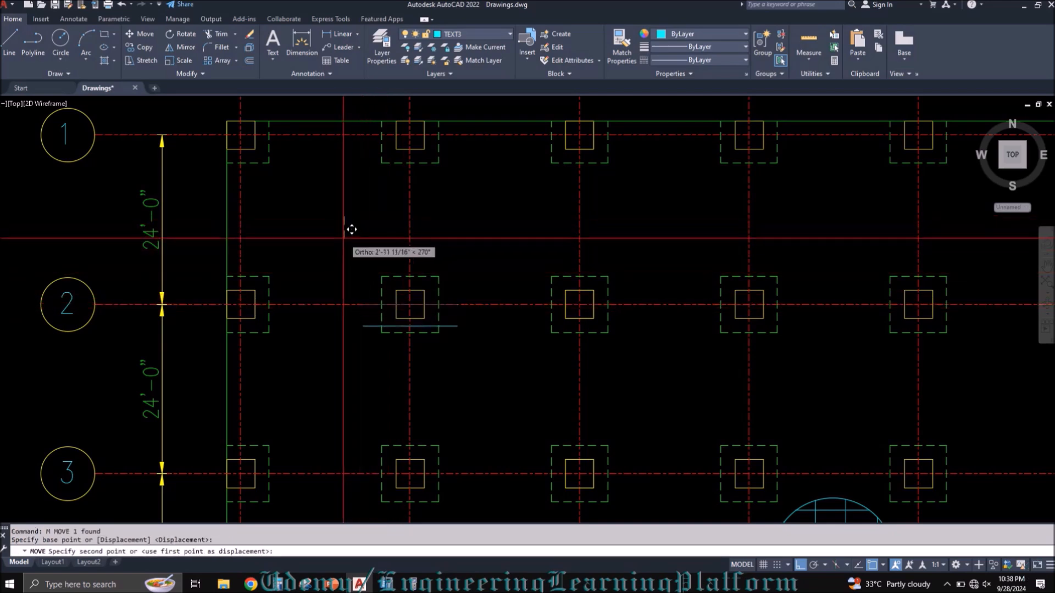
# Step: Add a linear dimension for the full length of the bar line, placed below it
pyautogui.write('DLI')
pyautogui.press('Return')
pyautogui.click(363, 327)
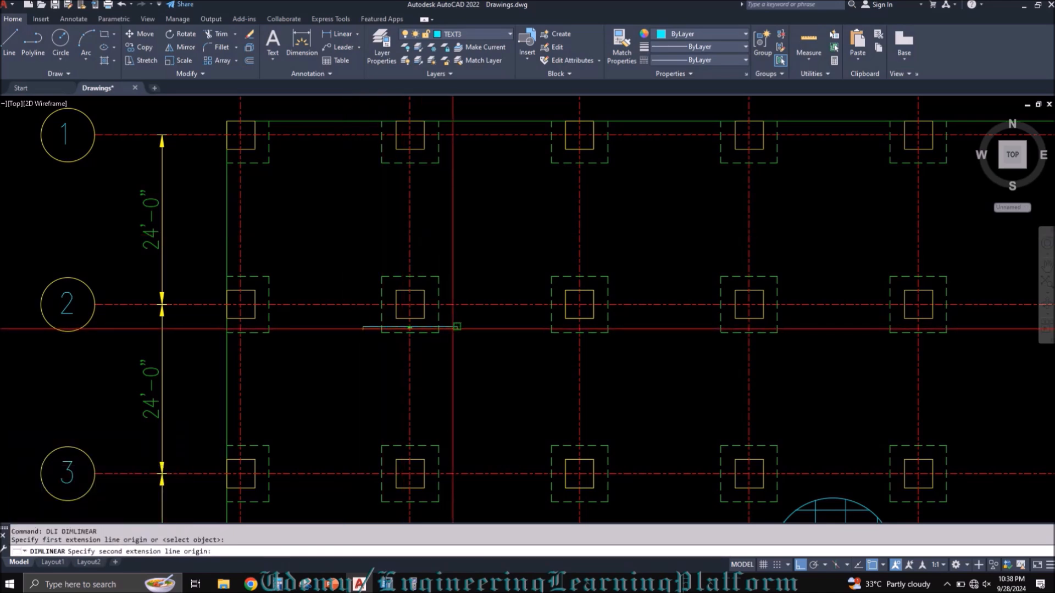
pyautogui.click(457, 326)
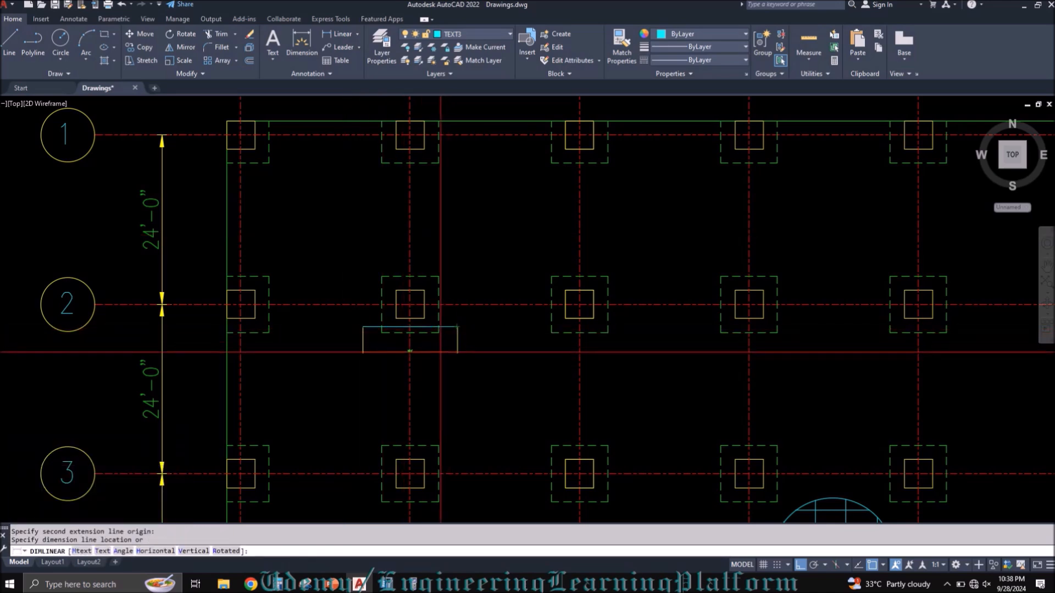
pyautogui.click(440, 354)
# Step: Match the properties of the bar line's dimension to the 24'-0" grid dimension between grids 2 and 3
pyautogui.write('MA')
pyautogui.press('Return')
pyautogui.click(164, 376)
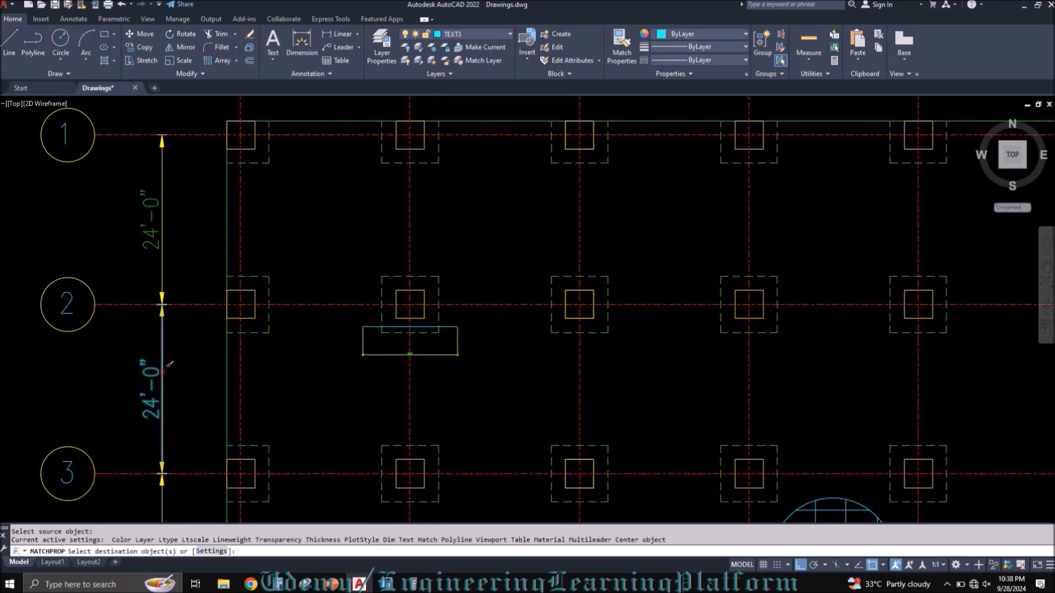
pyautogui.click(371, 357)
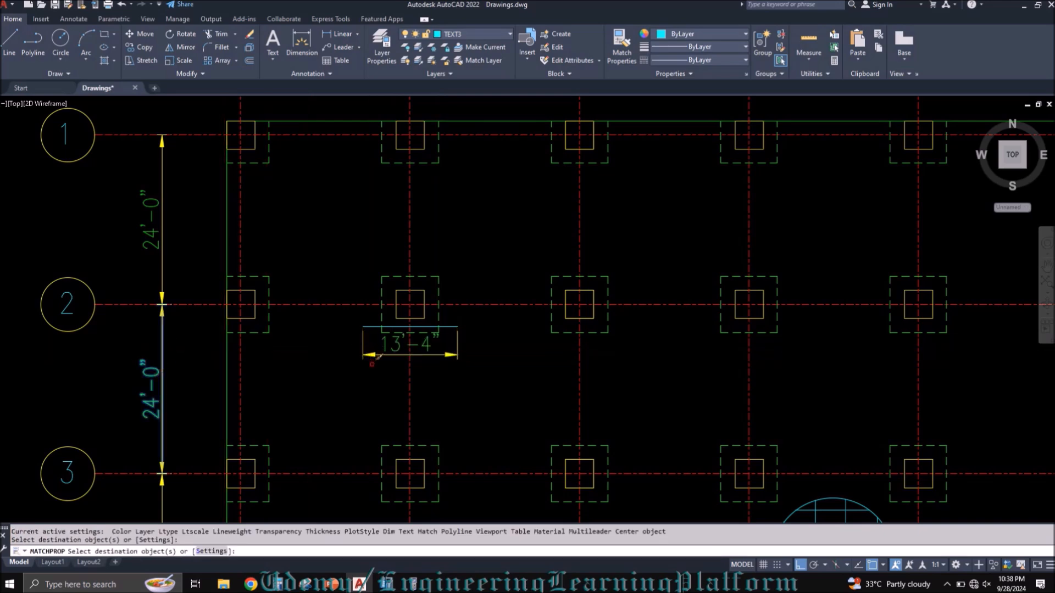
pyautogui.press('Escape')
# Step: Shift the bar's dimension line farther down, away from the bar line below column B-2
pyautogui.scroll(2, 388, 358)
pyautogui.click(401, 353)
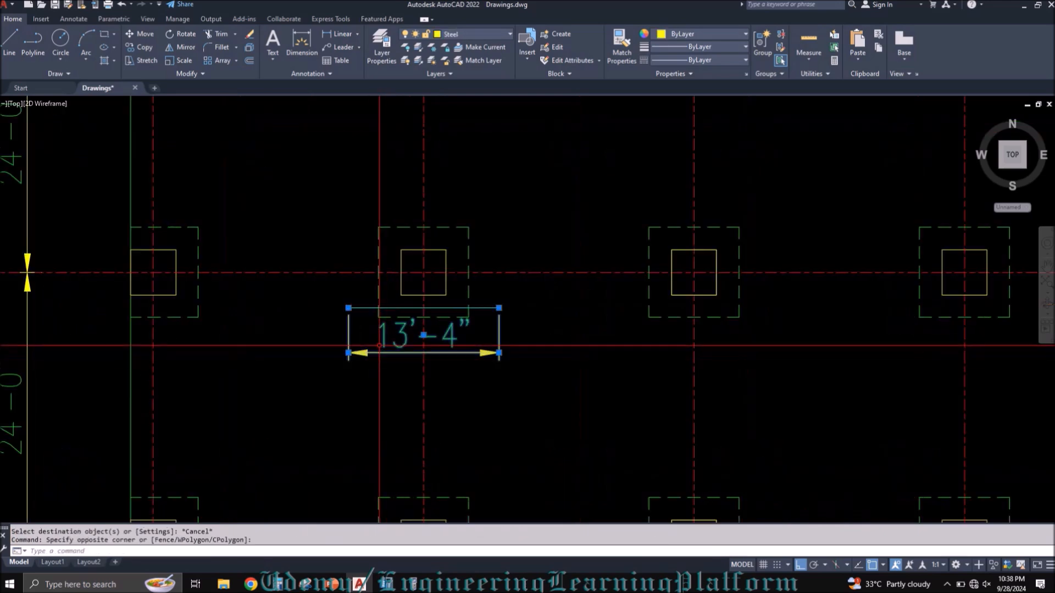
pyautogui.click(499, 352)
pyautogui.press('Escape')
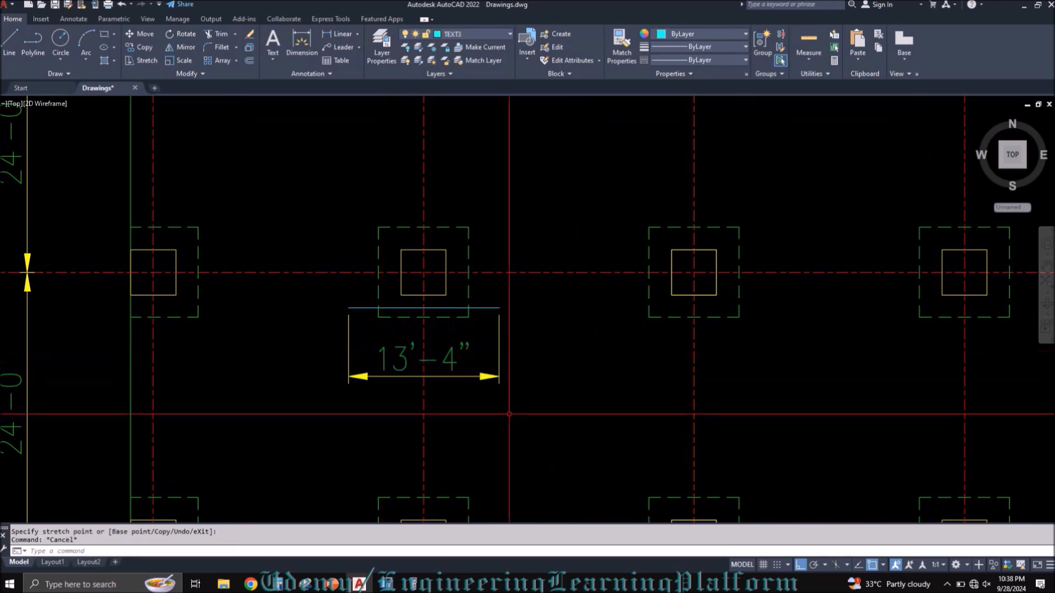
pyautogui.scroll(-3, 445, 516)
# Step: Check the dimensioned bar length in inches by calculating 13×12+4, and minimize the calculator
pyautogui.click(399, 581)
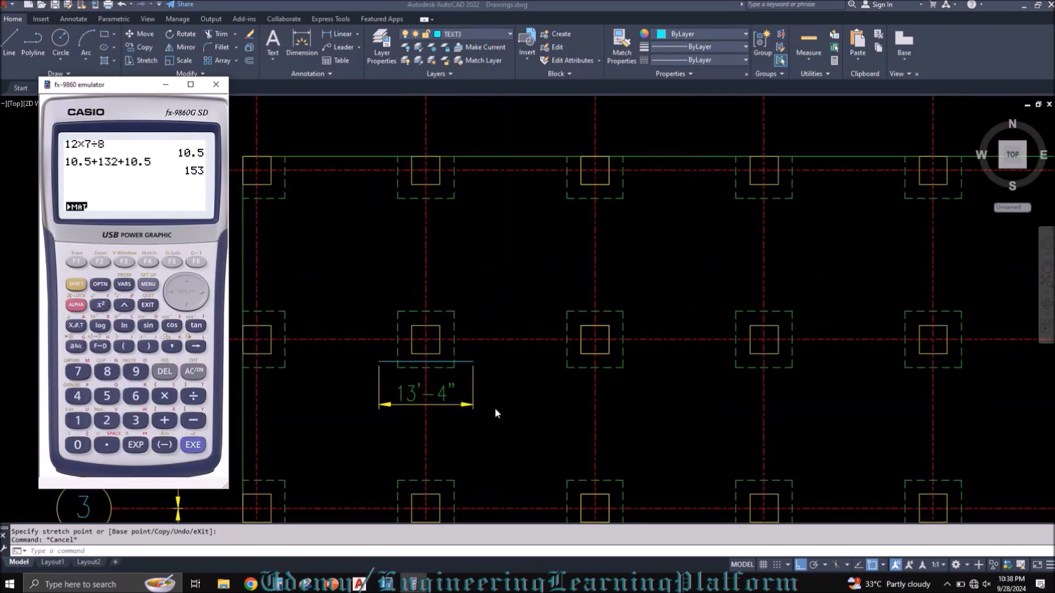
pyautogui.click(192, 373)
pyautogui.write('13')
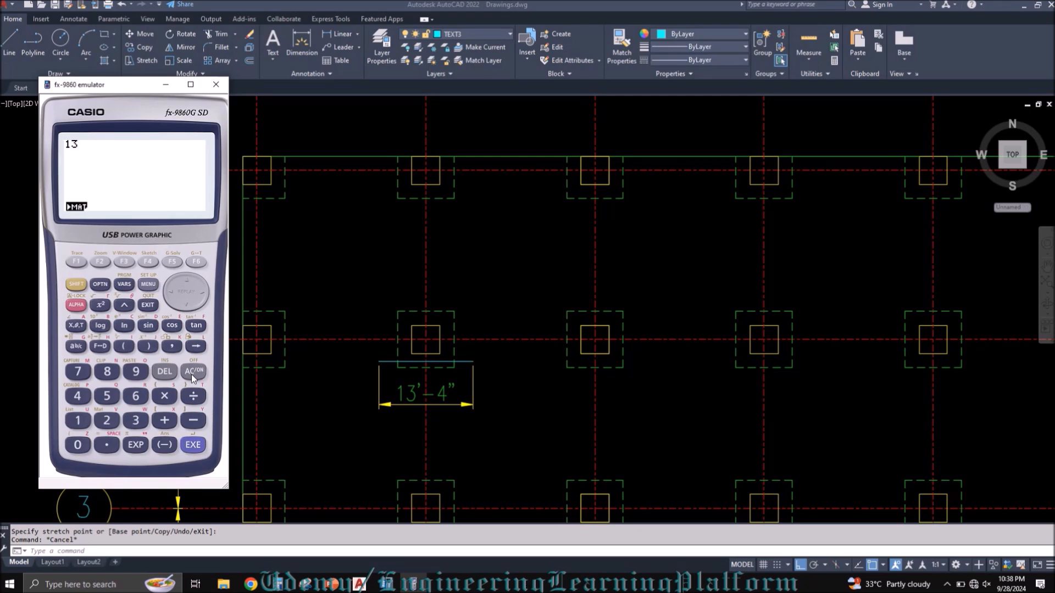
pyautogui.write('*12+')
pyautogui.click(167, 86)
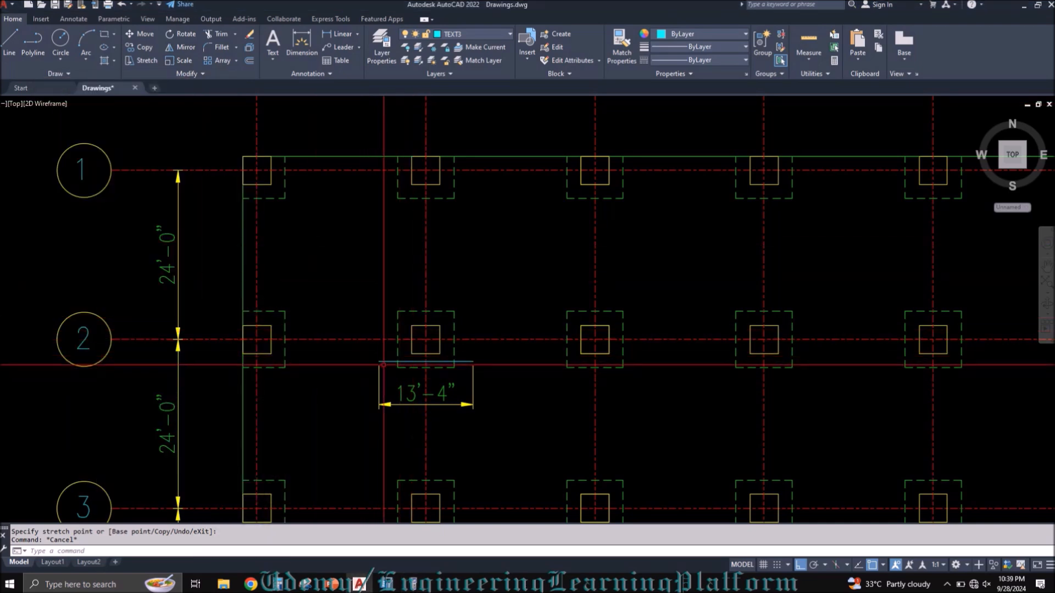
# Step: Switch to ETABS and draw a vertical dimension line spanning the top rebar contour zone around column B-7, placed beside it
pyautogui.moveTo(346, 365); pyautogui.dragTo(332, 327, button='middle')
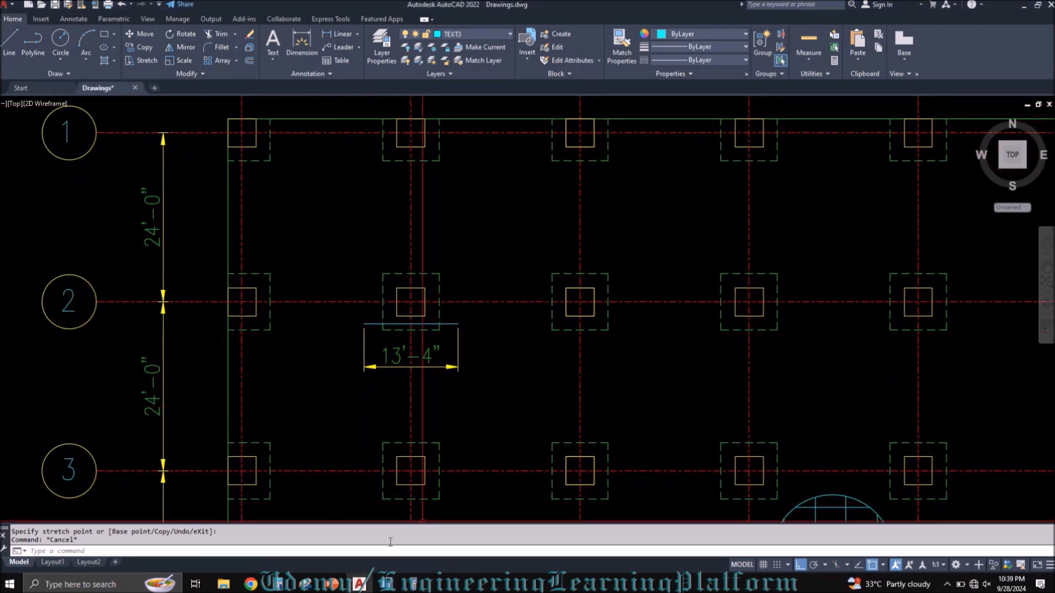
pyautogui.click(386, 583)
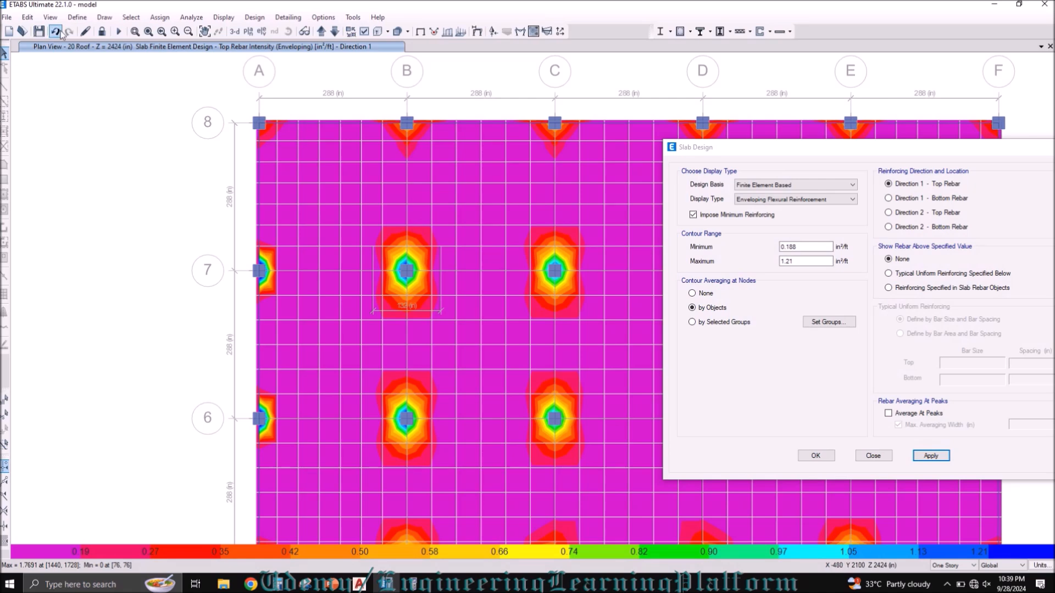
pyautogui.click(104, 17)
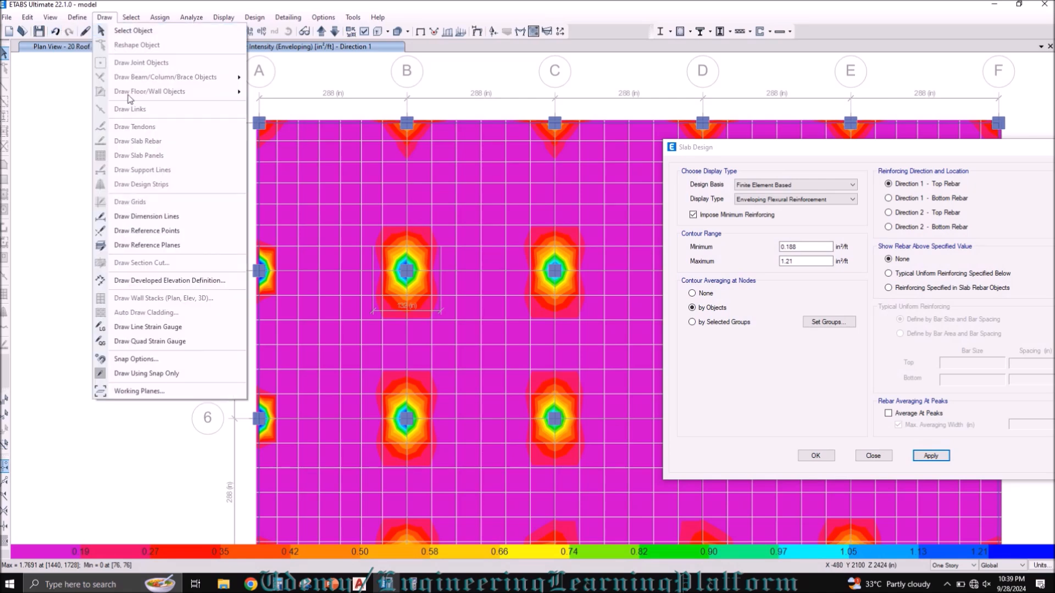
pyautogui.click(142, 217)
pyautogui.click(407, 319)
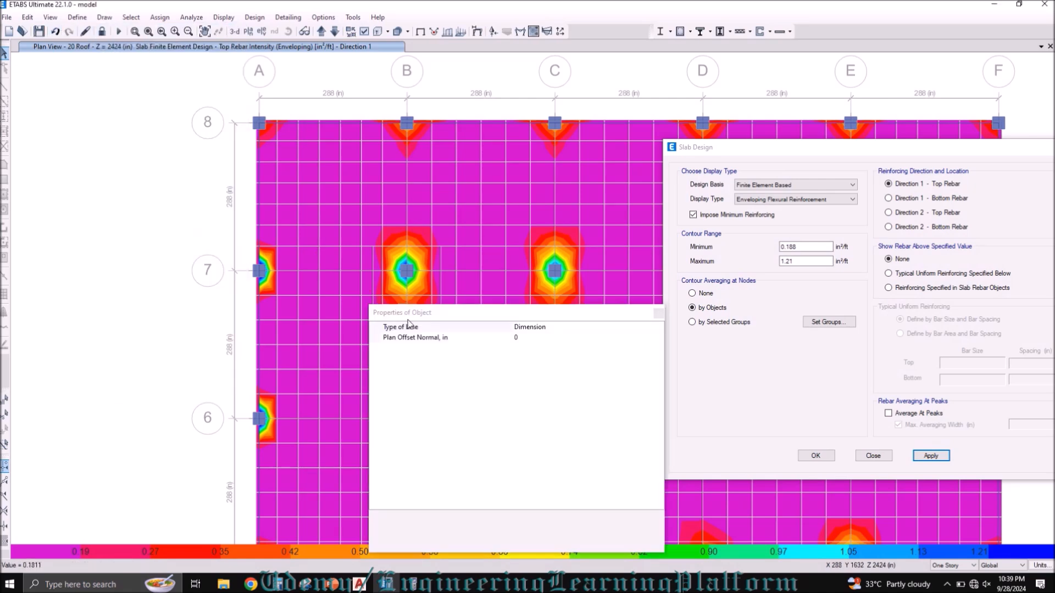
pyautogui.click(658, 313)
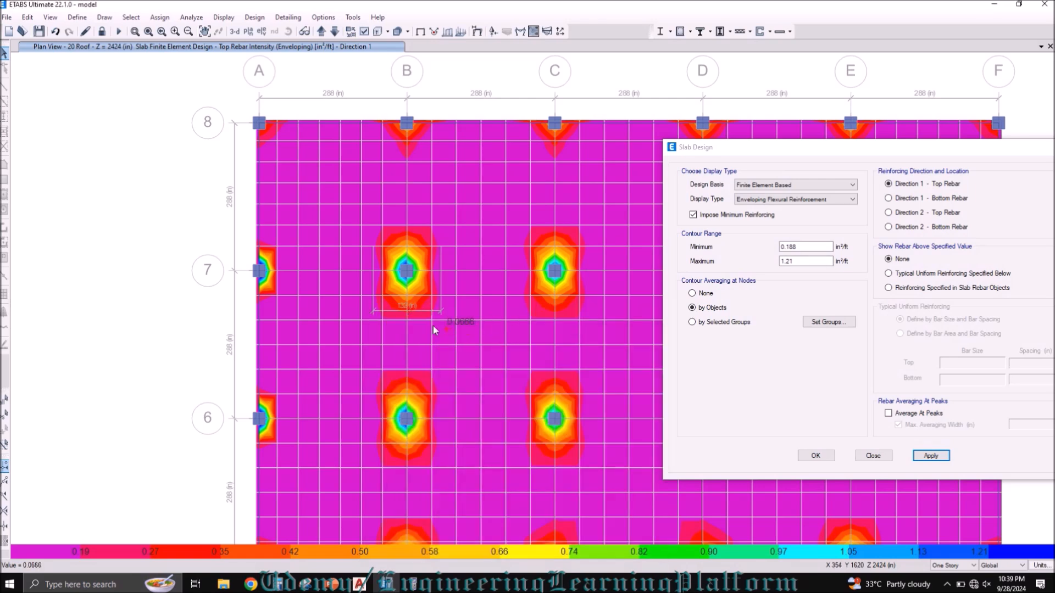
pyautogui.click(407, 319)
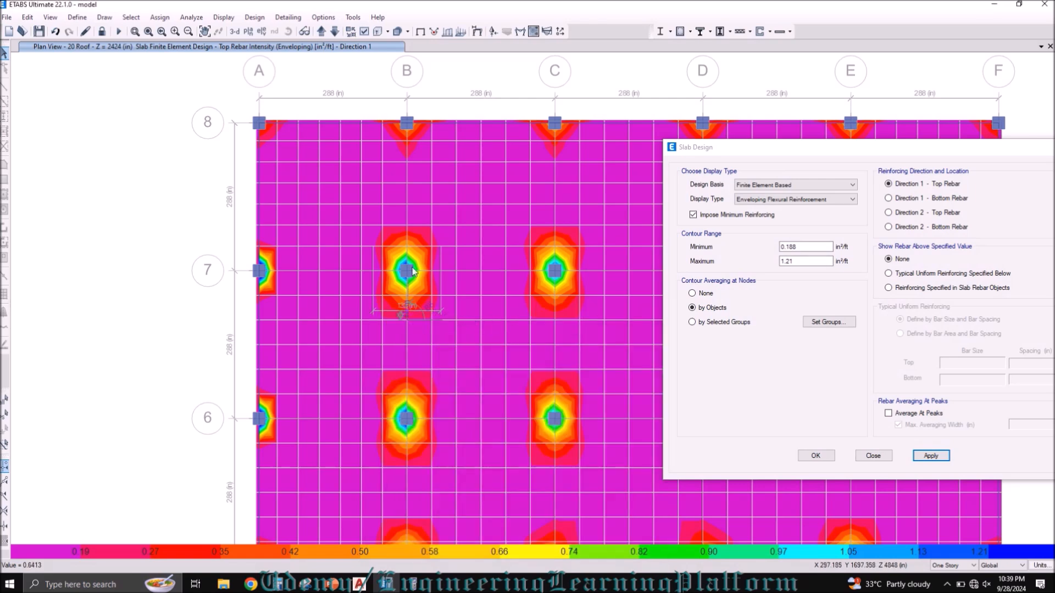
pyautogui.click(407, 225)
pyautogui.click(451, 229)
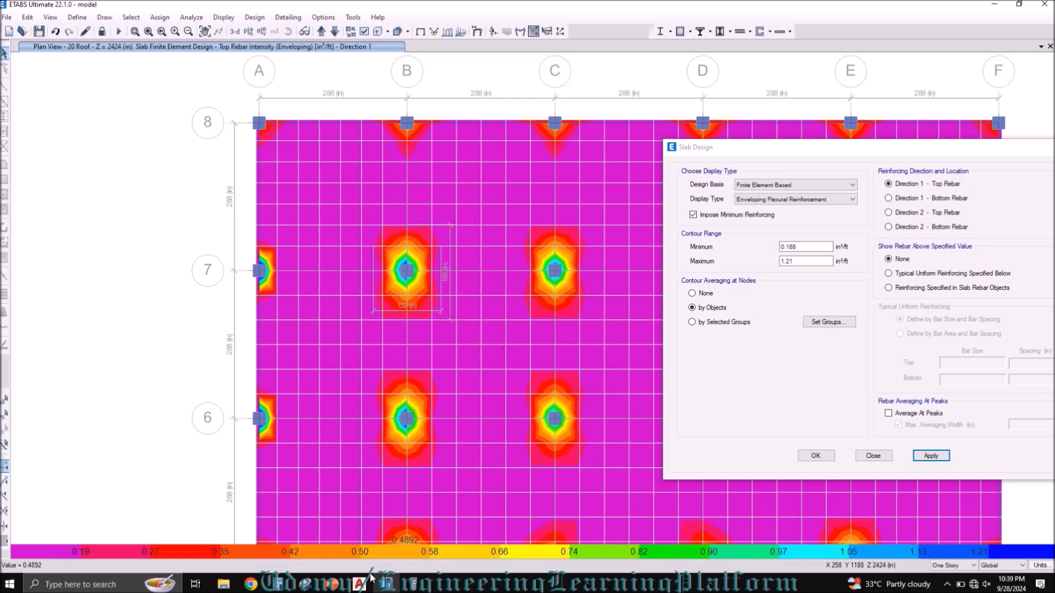
# Step: Convert the measured contour height to feet in the calculator by computing 186/12, and clear the result
pyautogui.click(414, 584)
pyautogui.click(200, 376)
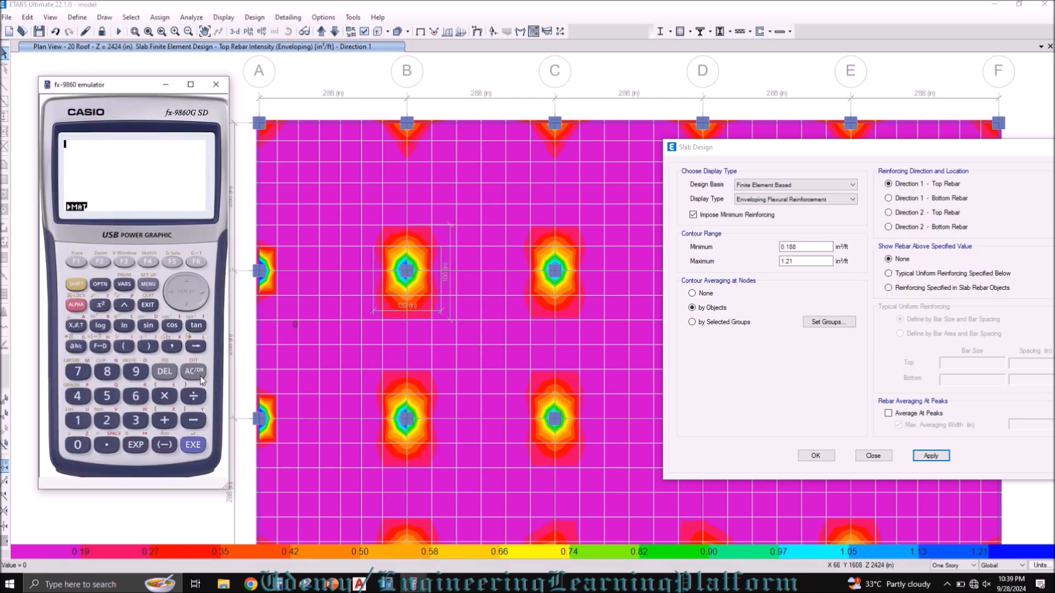
pyautogui.write('186/12')
pyautogui.click(200, 376)
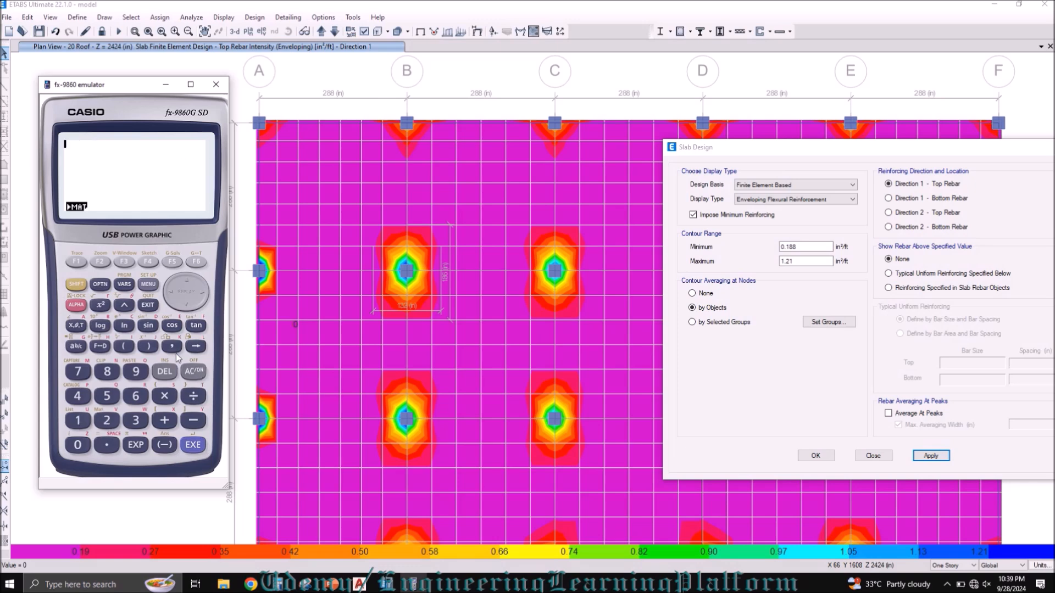
# Step: Switch to AutoCAD and draw a 186-inch vertical line in the open bay between columns B-2 and C-2
pyautogui.click(360, 584)
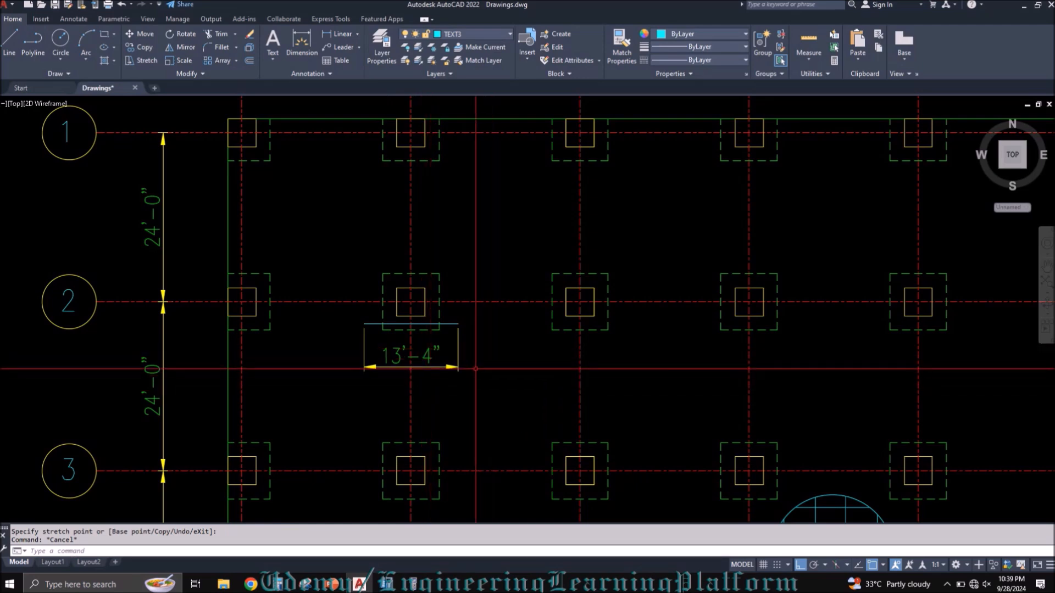
pyautogui.write('D')
pyautogui.press('BackSpace')
pyautogui.write('L')
pyautogui.press('Return')
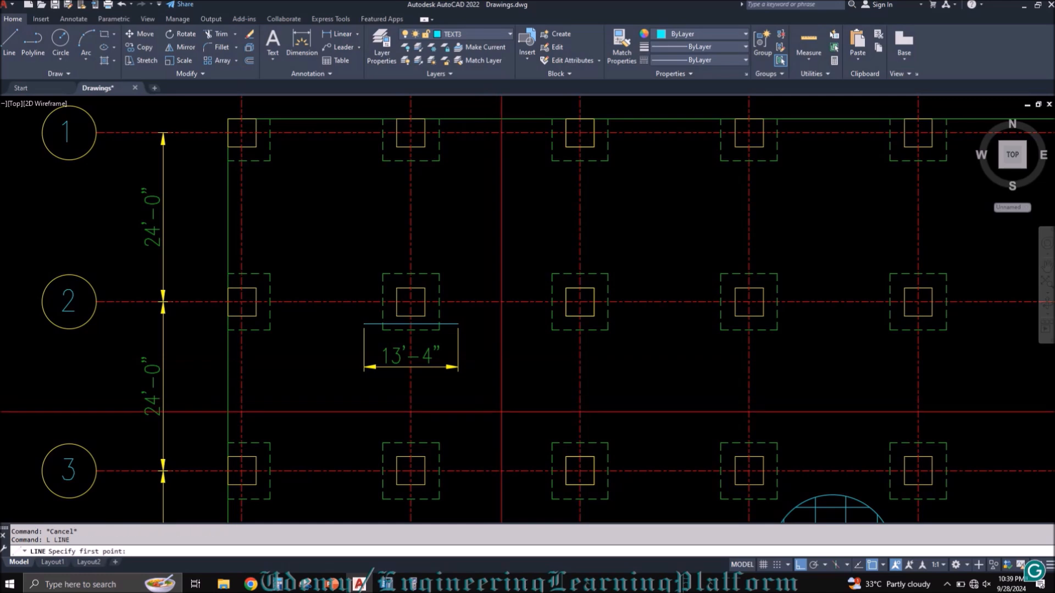
pyautogui.click(501, 411)
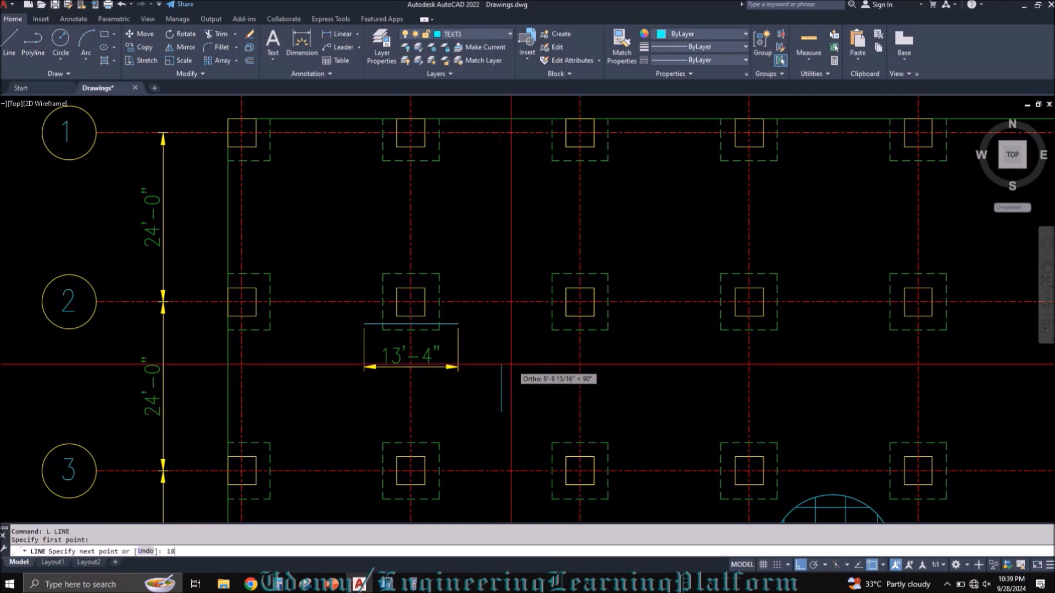
pyautogui.press('Return')
pyautogui.press('Escape')
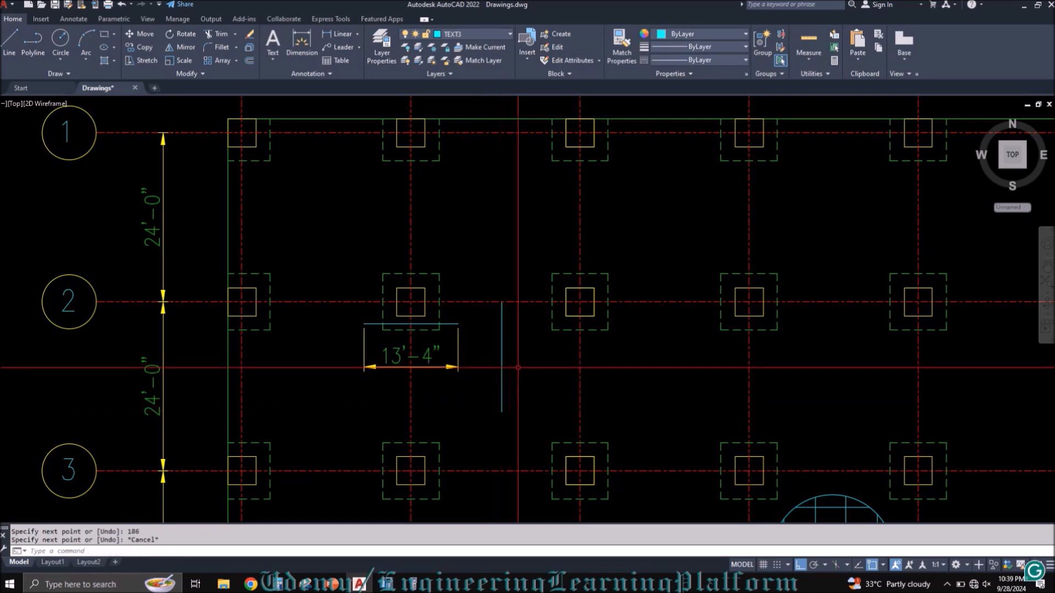
# Step: Move the 186-inch vertical line by its midpoint onto the centre of column B-2
pyautogui.write('M')
pyautogui.press('Return')
pyautogui.click(520, 376)
pyautogui.click(498, 360)
pyautogui.press('Return')
pyautogui.click(501, 358)
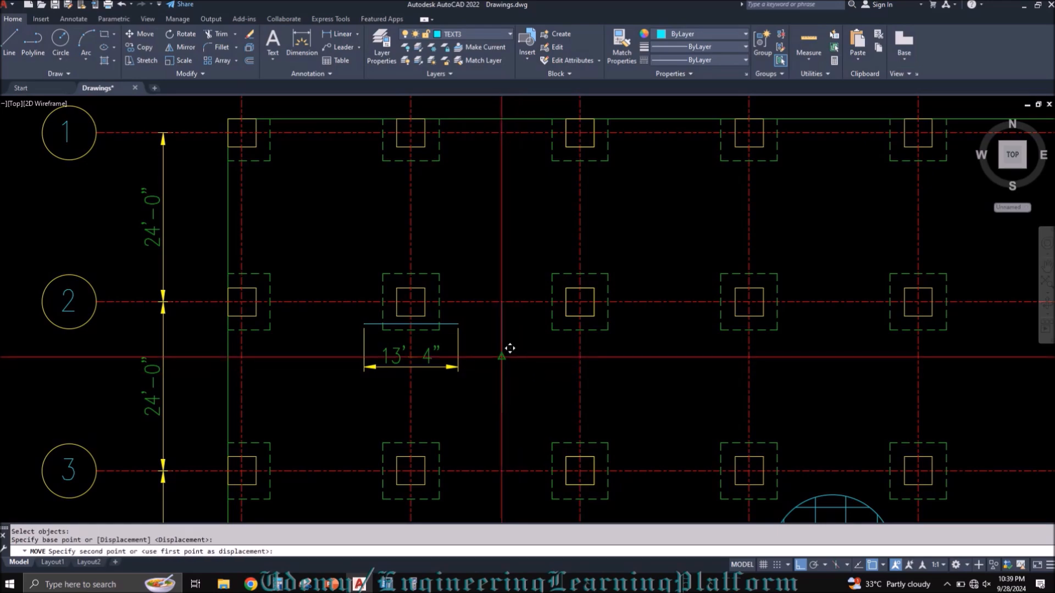
pyautogui.click(410, 301)
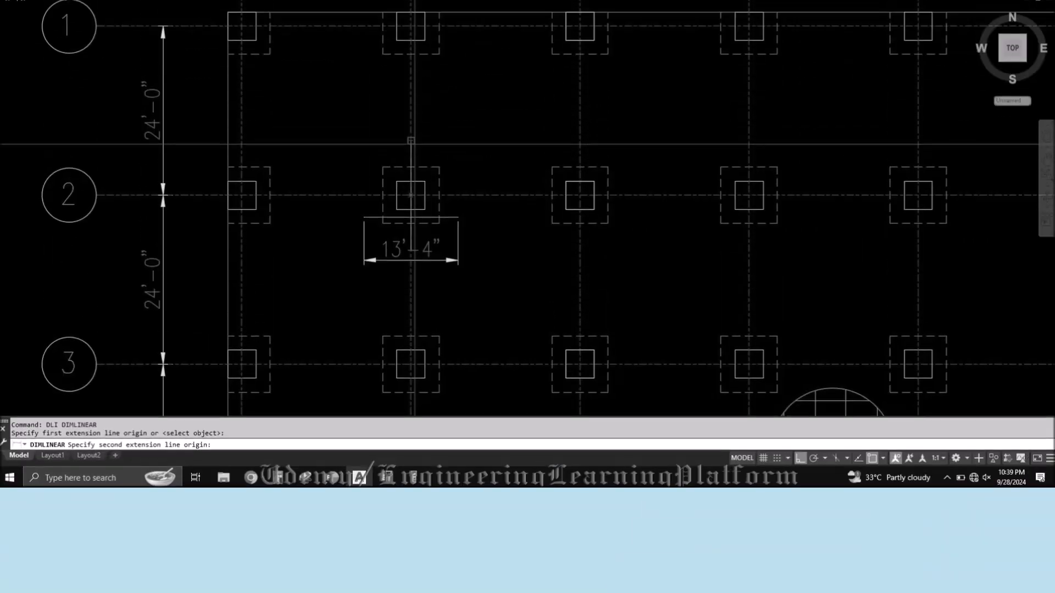
# Step: Add a vertical dimension for the line's full length beside column B-2, and erase the line
pyautogui.click(414, 144)
pyautogui.click(445, 155)
pyautogui.press('Escape')
pyautogui.click(413, 333)
pyautogui.write('E')
pyautogui.press('Return')
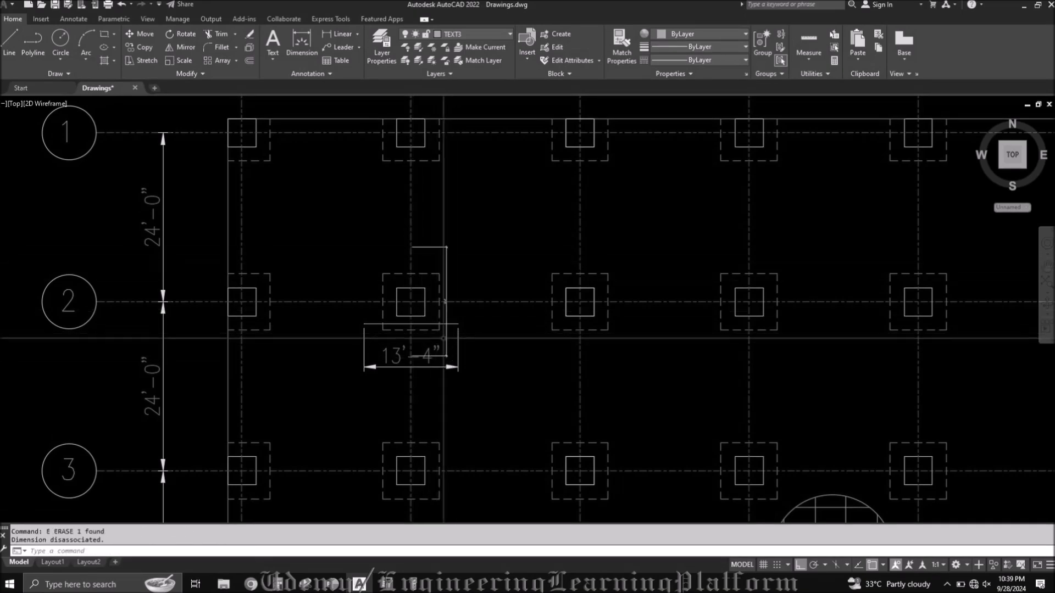
# Step: Match the properties of the new vertical dimension to the bar line's horizontal dimension
pyautogui.scroll(4, 453, 319)
pyautogui.write('MA')
pyautogui.press('Return')
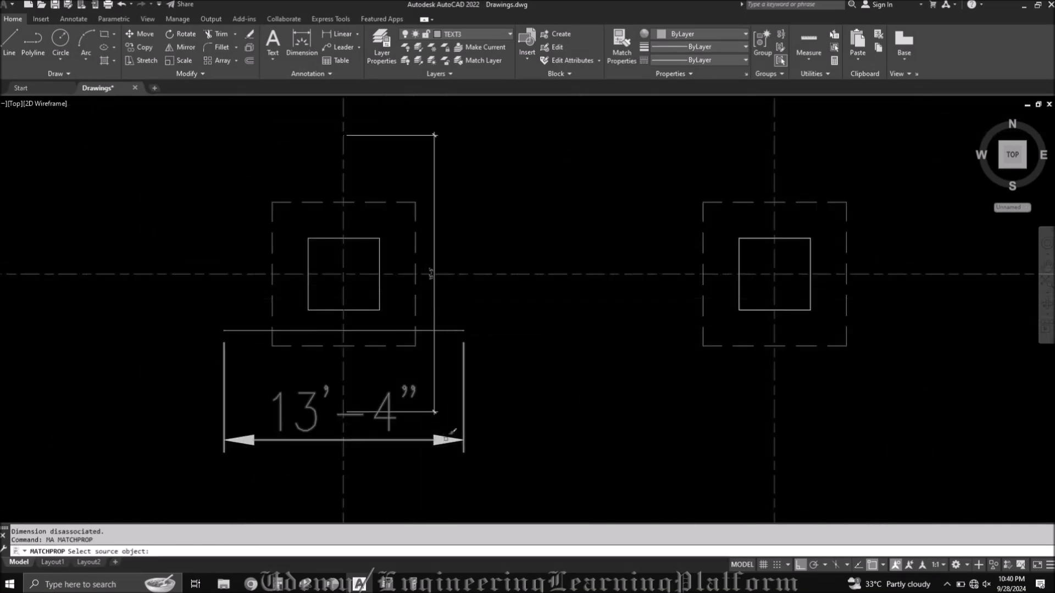
pyautogui.click(446, 439)
pyautogui.click(435, 306)
pyautogui.press('Return')
# Step: Draw a small circle where the vertical dimension crosses the bar line, and fill it with a hatch
pyautogui.write('CI')
pyautogui.press('Return')
pyautogui.scroll(2, 437, 332)
pyautogui.click(431, 329)
pyautogui.click(440, 322)
pyautogui.press('Escape')
pyautogui.write('H')
pyautogui.press('Return')
pyautogui.scroll(-4, 432, 329)
pyautogui.press('Return')
# Step: Erase the horizontal dimension below the bar line at column B-2
pyautogui.click(446, 564)
pyautogui.write('E')
pyautogui.press('Return')
pyautogui.scroll(2, 432, 359)
pyautogui.click(462, 366)
pyautogui.click(453, 380)
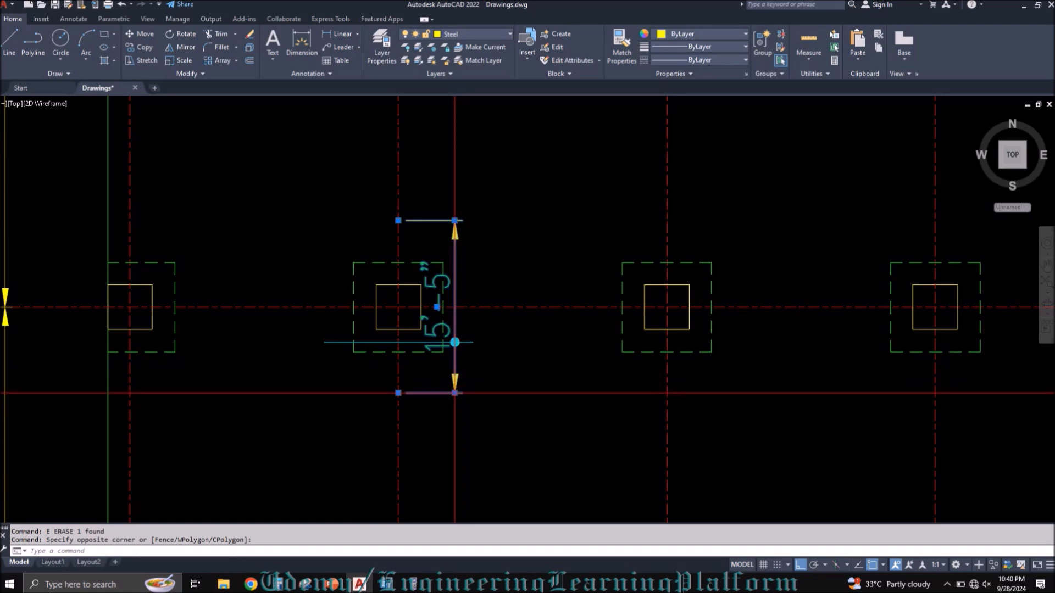
pyautogui.click(454, 393)
pyautogui.press('Escape')
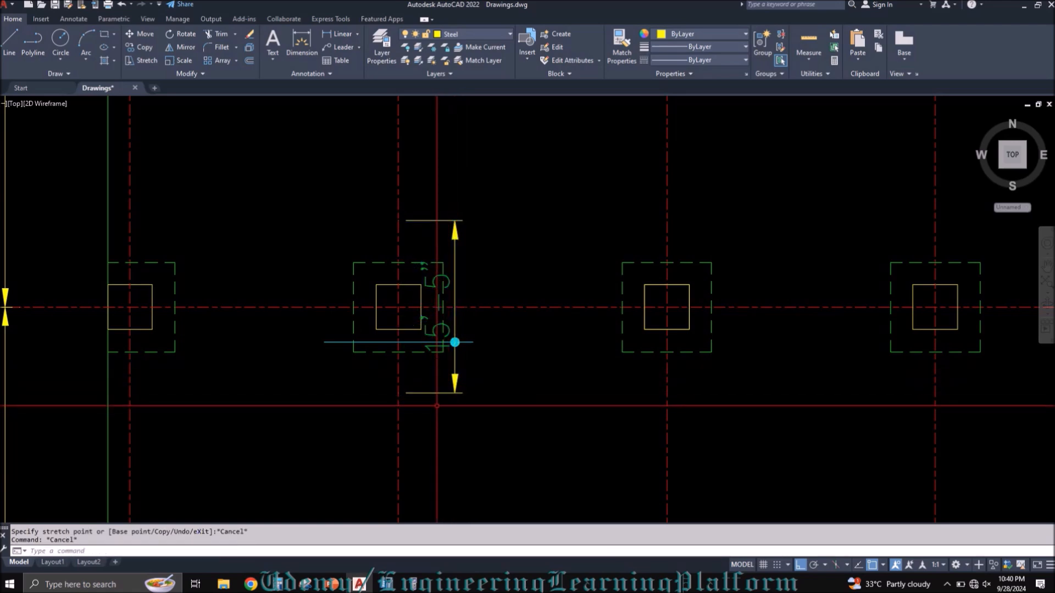
# Step: Copy the MESH REINFORCEMENT label and paste the copy over the grid dimensions between grids 2 and 3
pyautogui.scroll(-3, 407, 373)
pyautogui.moveTo(456, 392); pyautogui.dragTo(398, 301, button='middle')
pyautogui.click(842, 410)
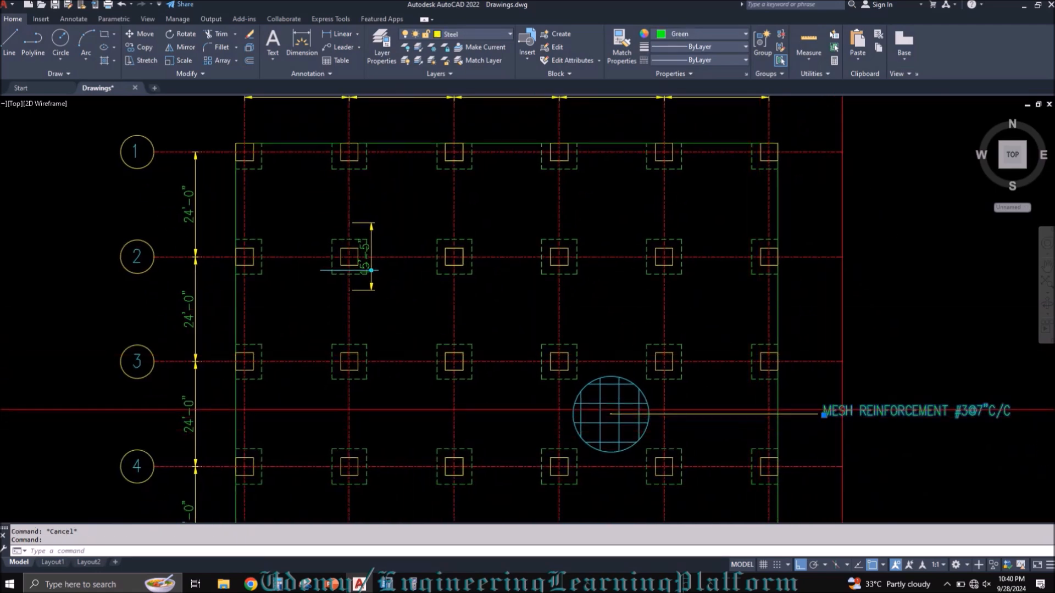
pyautogui.hotkey('ctrl', 'c')
pyautogui.hotkey('ctrl', 'v')
pyautogui.click(77, 304)
# Step: Change the copied label's text to #7@7"C/C EXTRA TOP
pyautogui.doubleClick(199, 305)
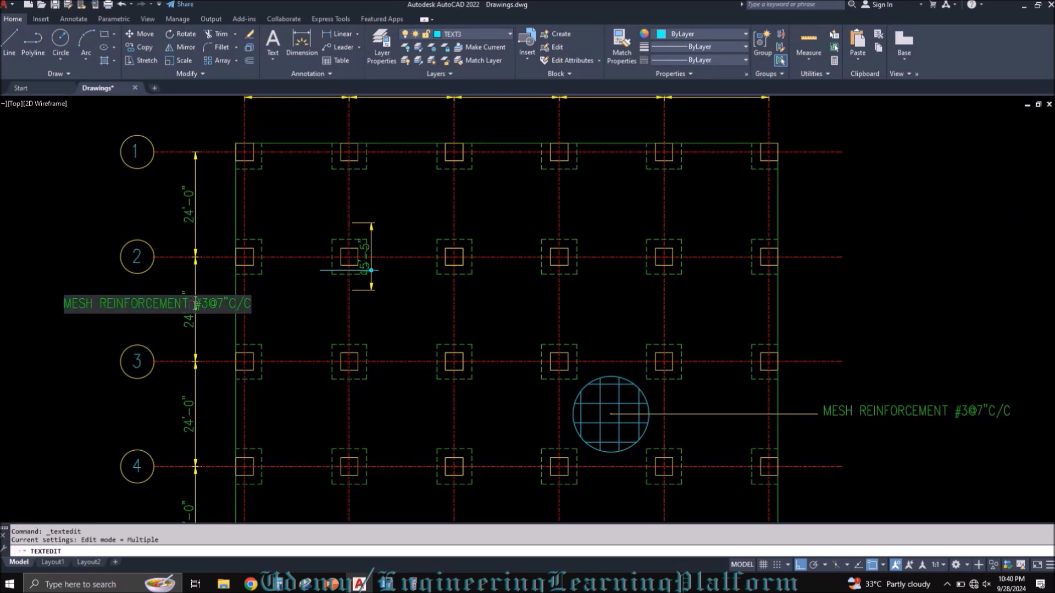
pyautogui.press('Delete')
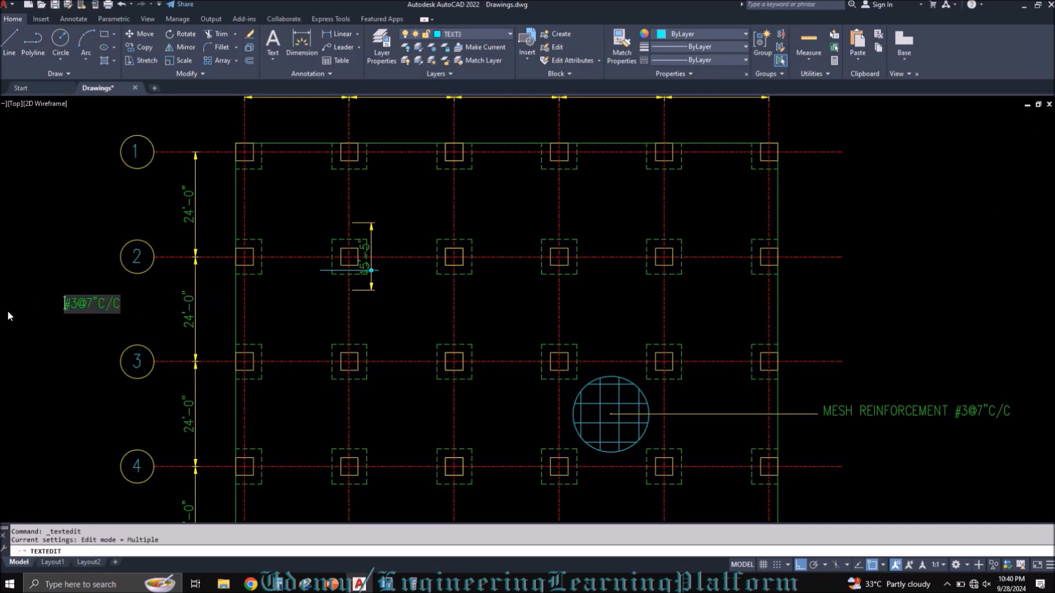
pyautogui.press('Right')
pyautogui.press('Delete')
pyautogui.write('7')
pyautogui.press('Right')
pyautogui.press('End')
pyautogui.write('EXTRA TO')
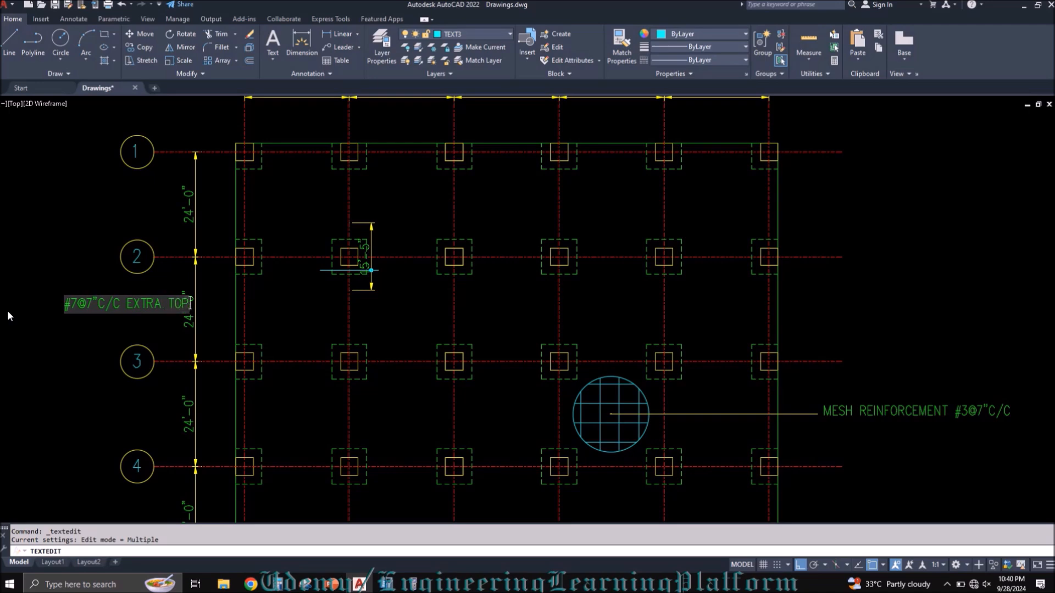
pyautogui.click(7, 311)
pyautogui.press('Escape')
# Step: Cut the EXTRA TOP label and paste it beside the vertical dimension at column B-2
pyautogui.click(121, 322)
pyautogui.click(105, 295)
pyautogui.hotkey('ctrl', 'x')
pyautogui.hotkey('ctrl', 'v')
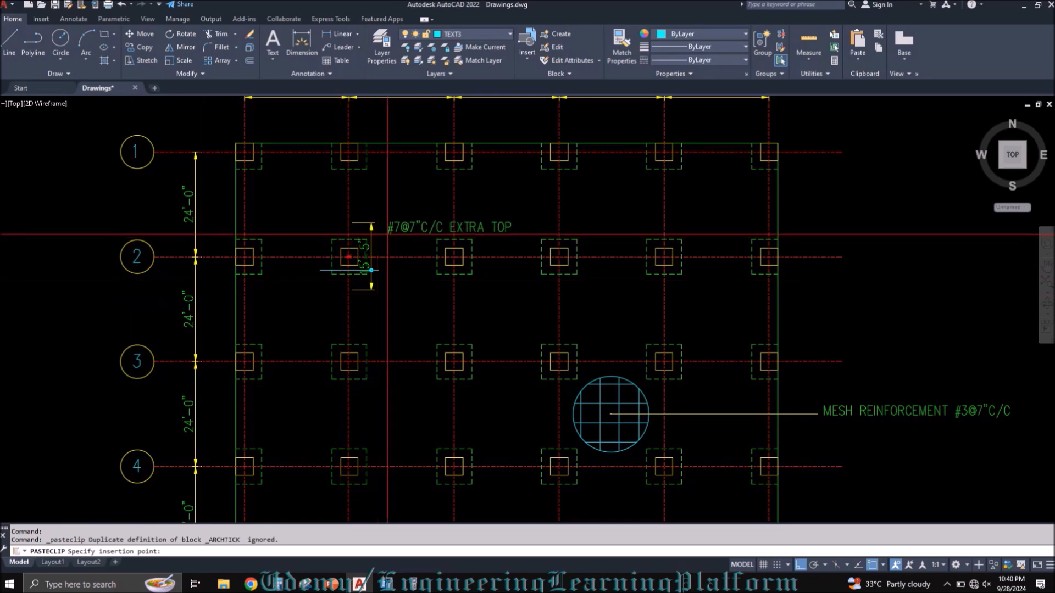
pyautogui.scroll(5, 368, 225)
pyautogui.click(372, 213)
# Step: Rotate the EXTRA TOP label to read vertically, parallel to the dimension line at column B-2
pyautogui.write('ro')
pyautogui.press('space')
pyautogui.click(447, 231)
pyautogui.click(430, 165)
pyautogui.press('space')
pyautogui.click(430, 165)
pyautogui.click(430, 153)
# Step: Relocate the vertical EXTRA TOP label directly alongside the dimension line at column B-2, and save the drawing
pyautogui.click(483, 186)
pyautogui.click(441, 180)
pyautogui.hotkey('ctrl', 'x')
pyautogui.hotkey('ctrl', 'v')
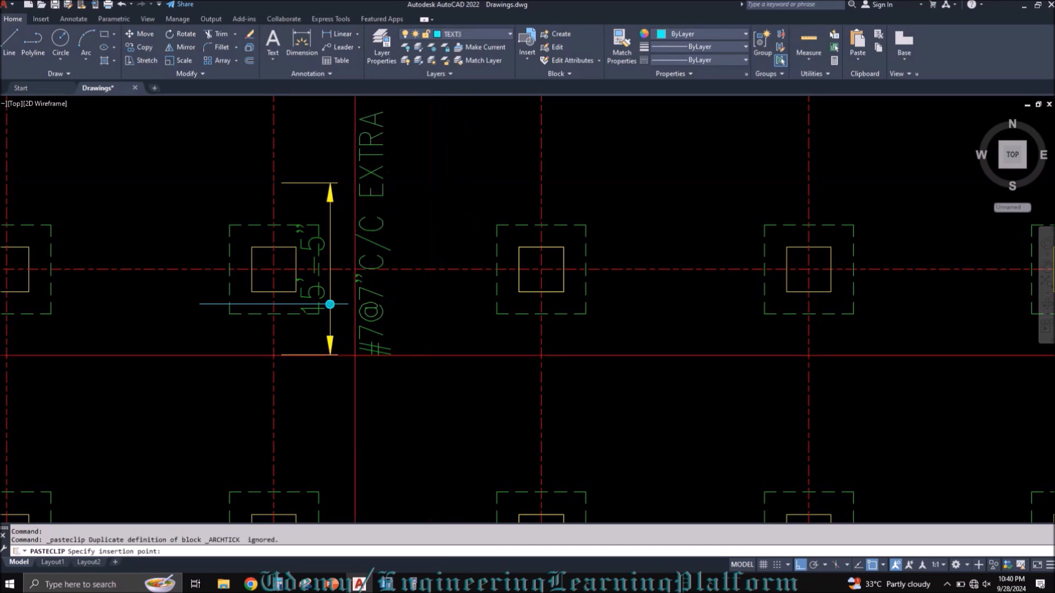
pyautogui.click(338, 424)
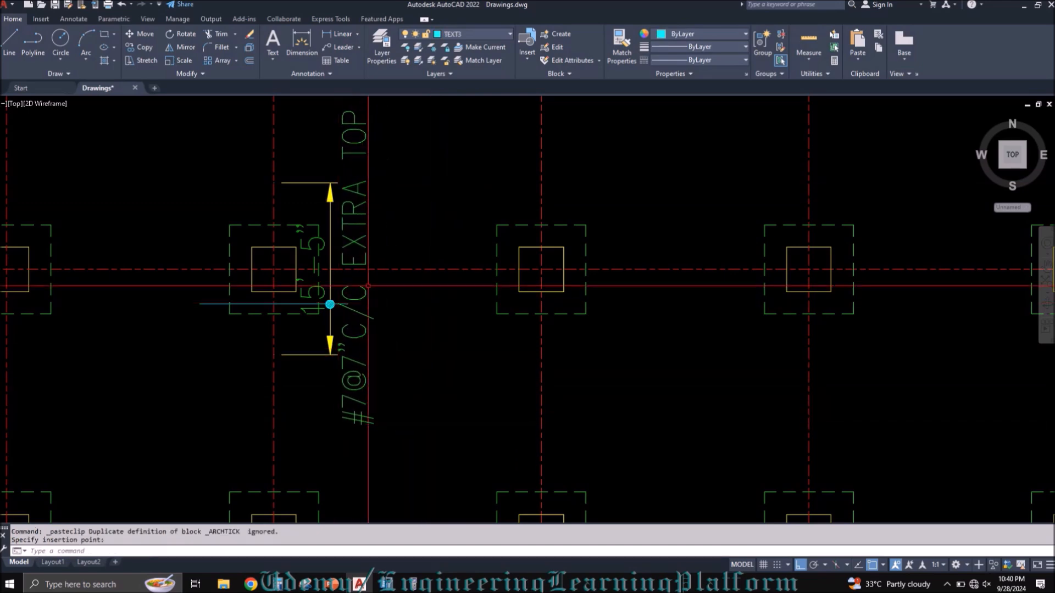
pyautogui.scroll(-2, 387, 235)
pyautogui.hotkey('ctrl', 's')
pyautogui.scroll(-2, 322, 312)
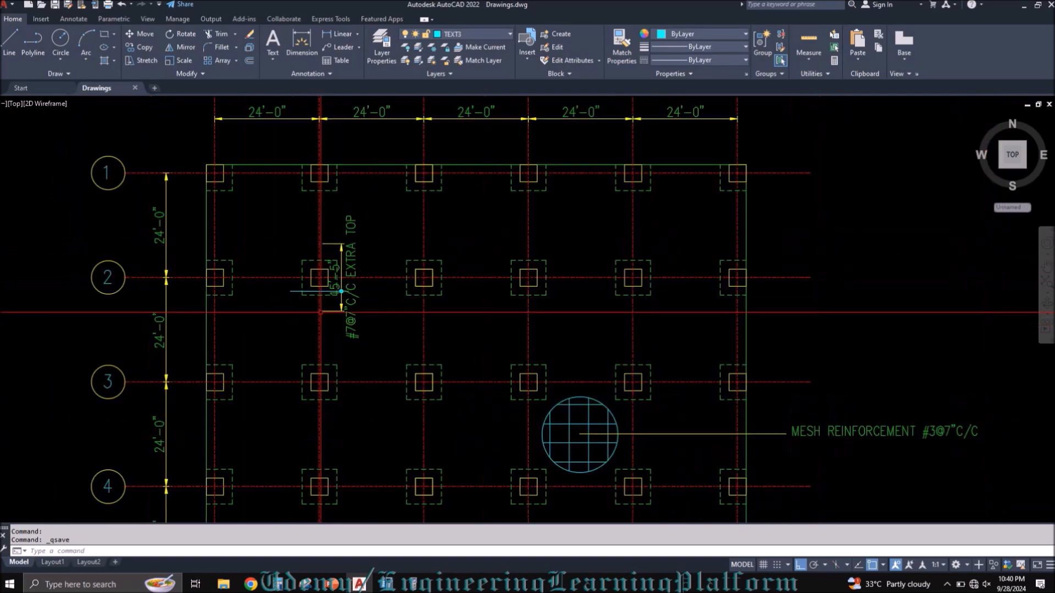
# Step: Review the ETABS top rebar contours, and switch to PowerPoint to examine the minimum reinforcement extensions figure on slide 1
pyautogui.click(387, 584)
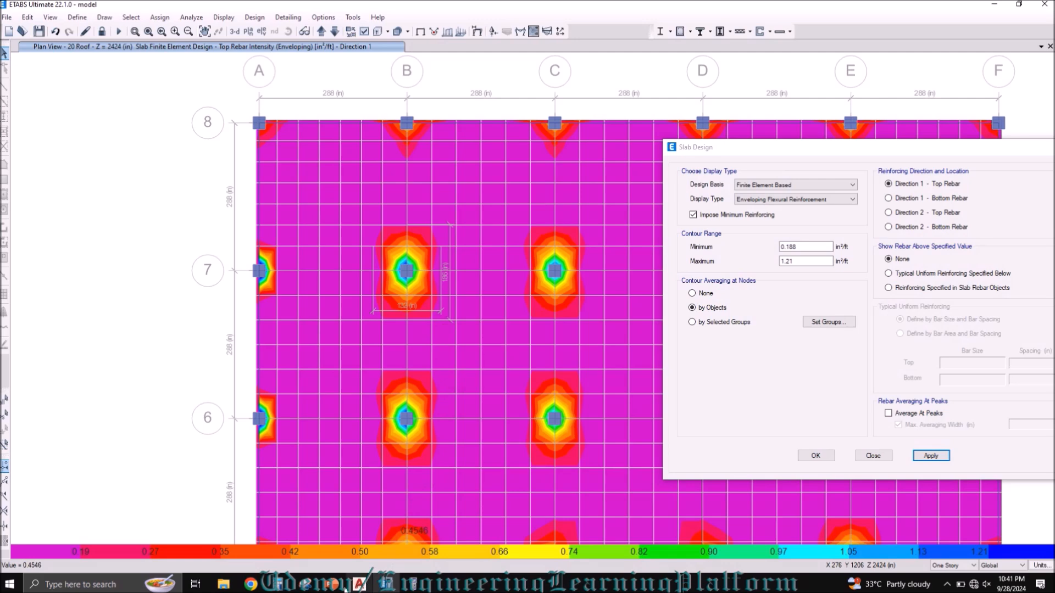
pyautogui.click(332, 584)
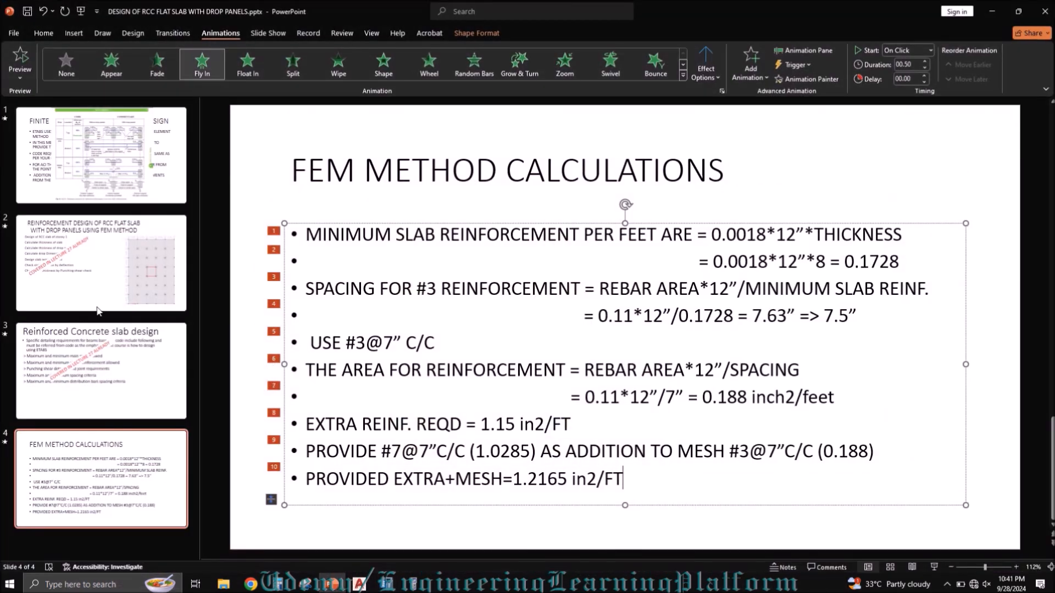
pyautogui.click(134, 160)
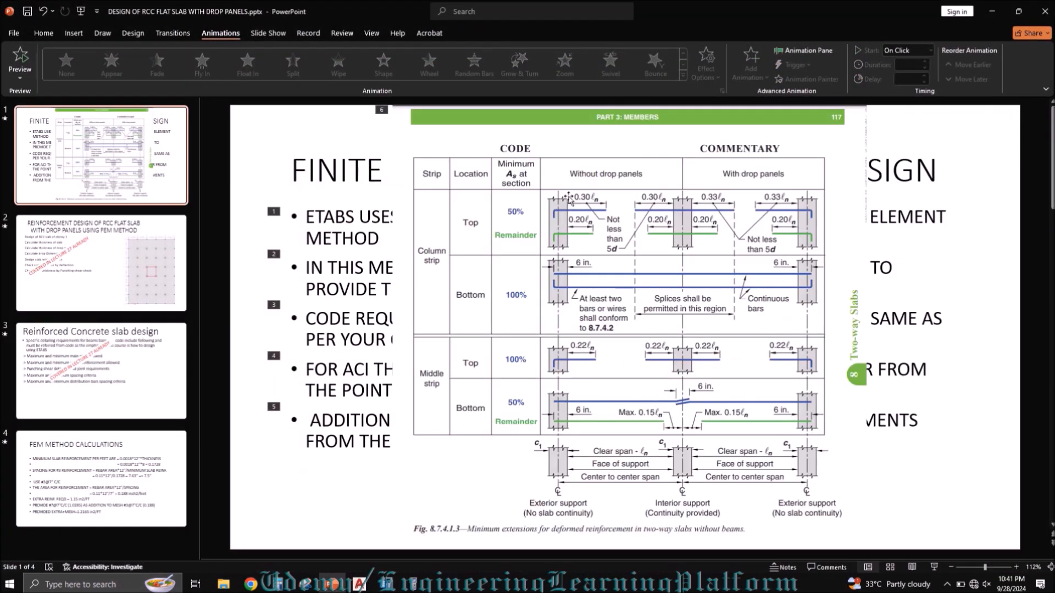
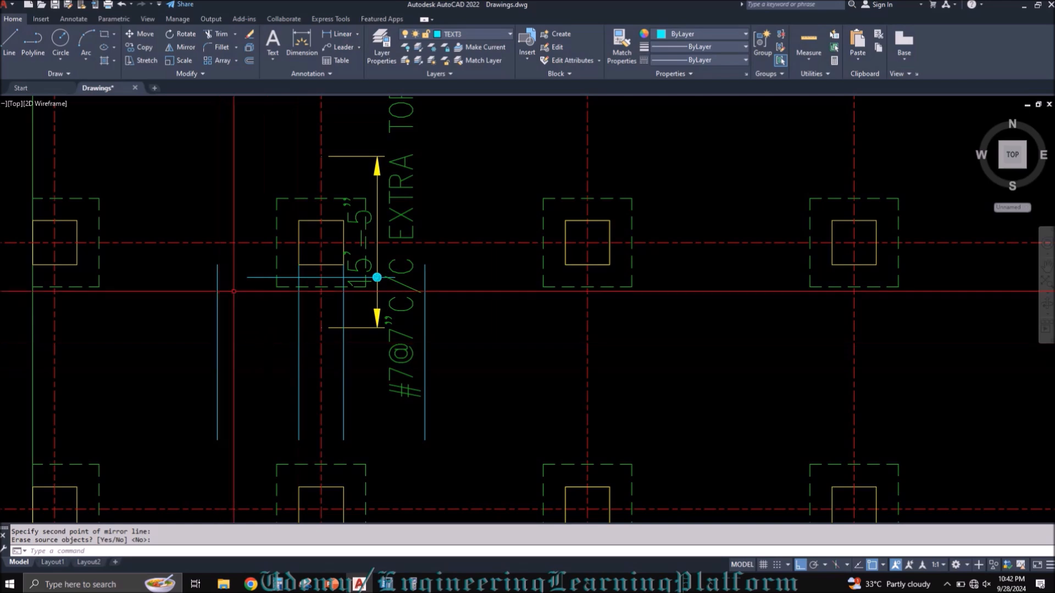
# Step: Extend both ends of the horizontal bar line at column B-2 to the outer vertical guide lines
pyautogui.press('Return')
pyautogui.write('s')
pyautogui.press('Return')
pyautogui.press('Escape')
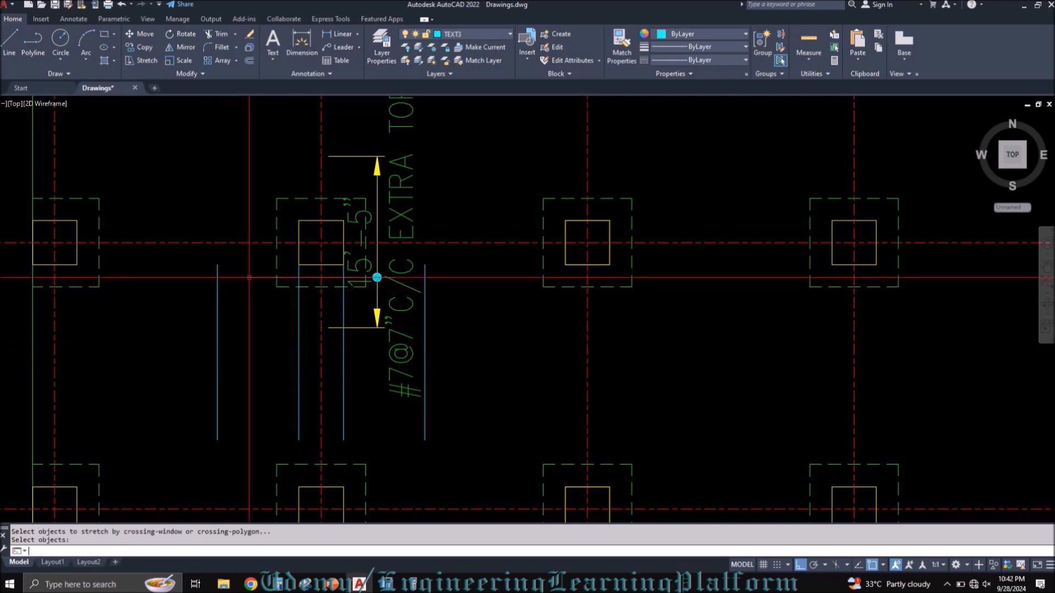
pyautogui.write('EX')
pyautogui.press('Return')
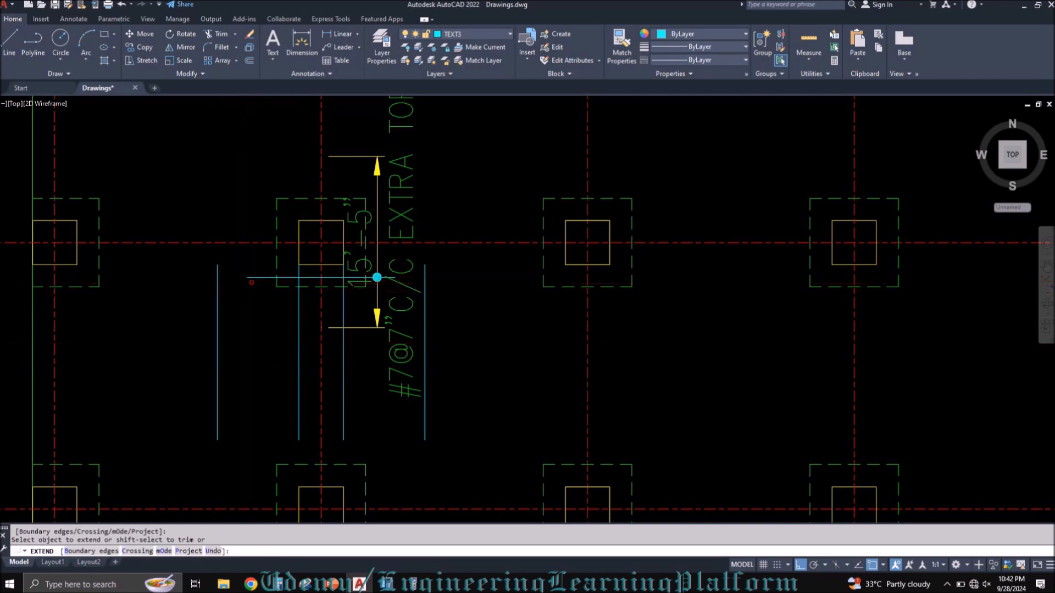
pyautogui.click(250, 277)
pyautogui.scroll(4, 362, 274)
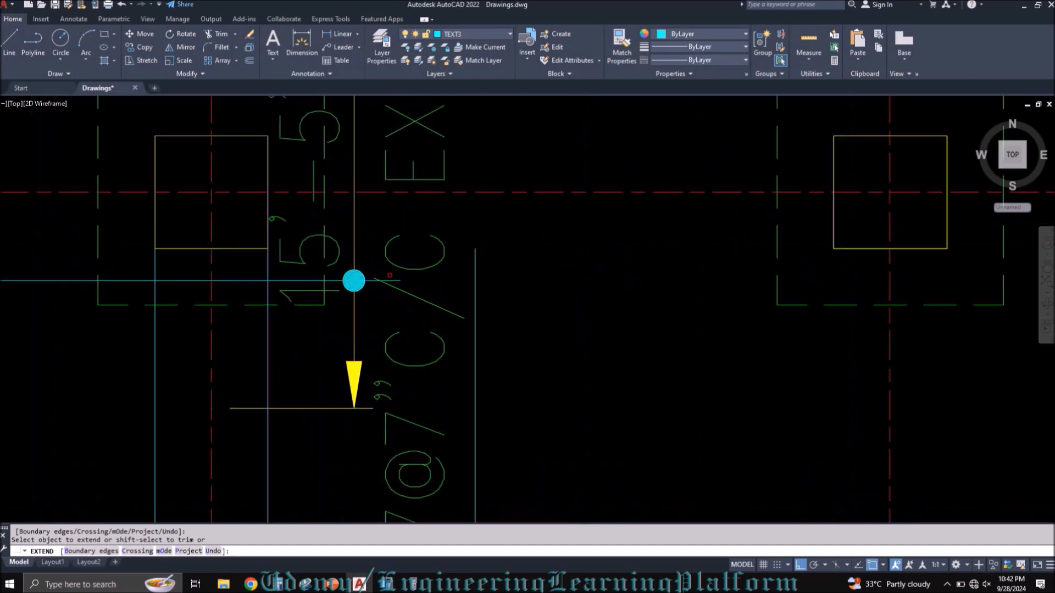
pyautogui.press('Escape')
# Step: Erase the four vertical guide lines below column B-2
pyautogui.scroll(-4, 451, 258)
pyautogui.click(494, 419)
pyautogui.click(188, 405)
pyautogui.keyDown('shift'); pyautogui.click(446, 458); pyautogui.keyUp('shift')
pyautogui.keyDown('shift'); pyautogui.click(311, 452); pyautogui.keyUp('shift')
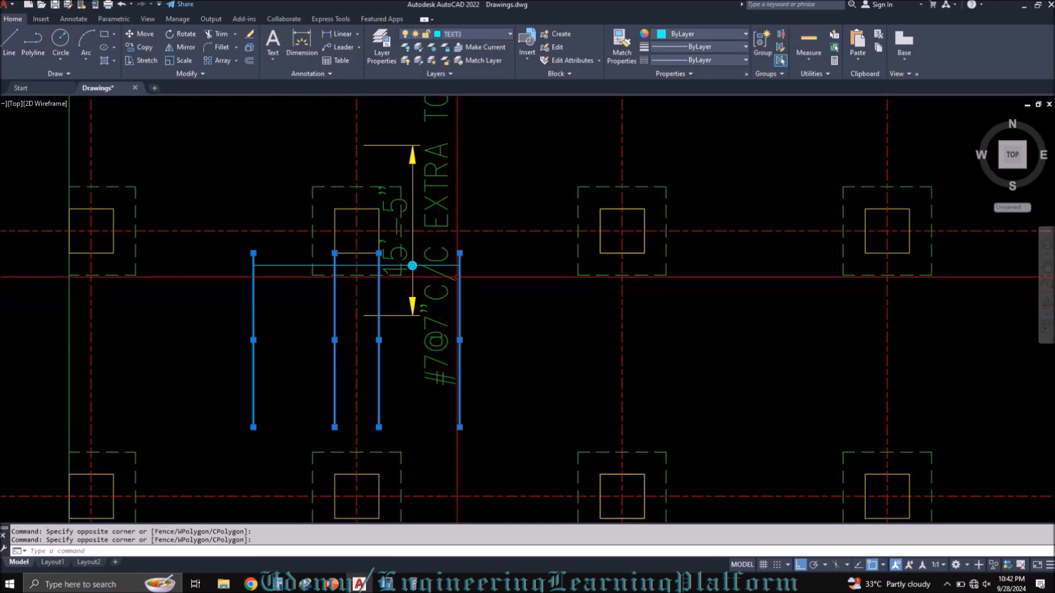
pyautogui.write('e')
pyautogui.press('Return')
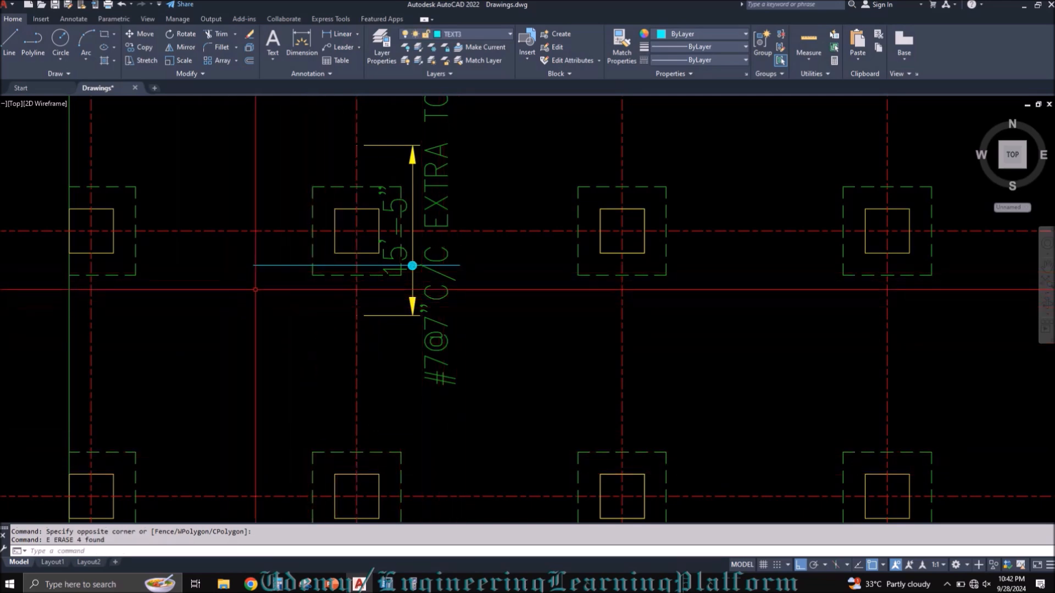
pyautogui.moveTo(246, 258); pyautogui.dragTo(254, 304, button='middle')
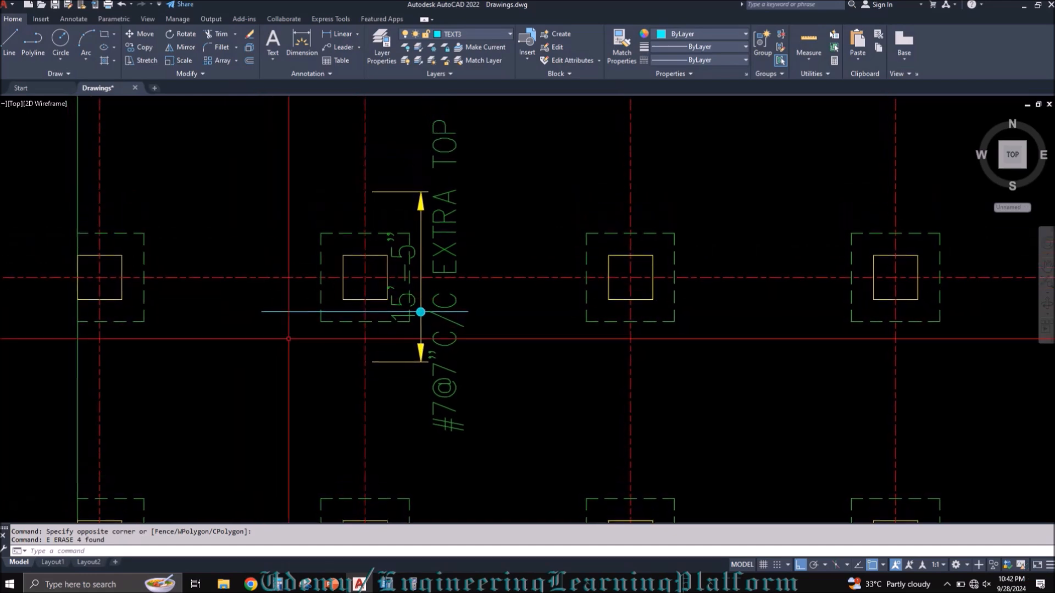
pyautogui.click(266, 292)
pyautogui.press('Escape')
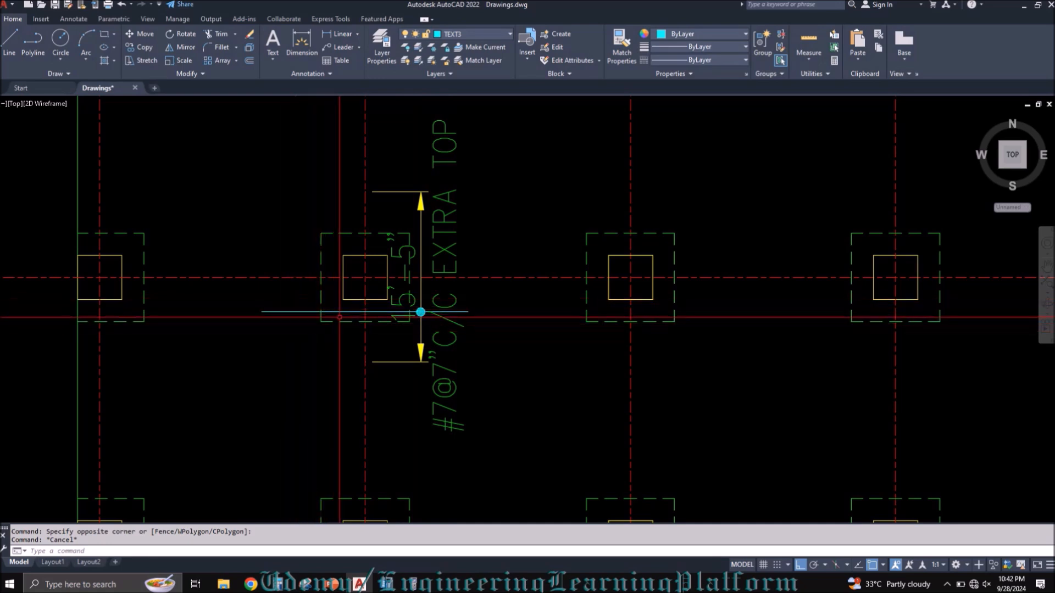
pyautogui.click(242, 255)
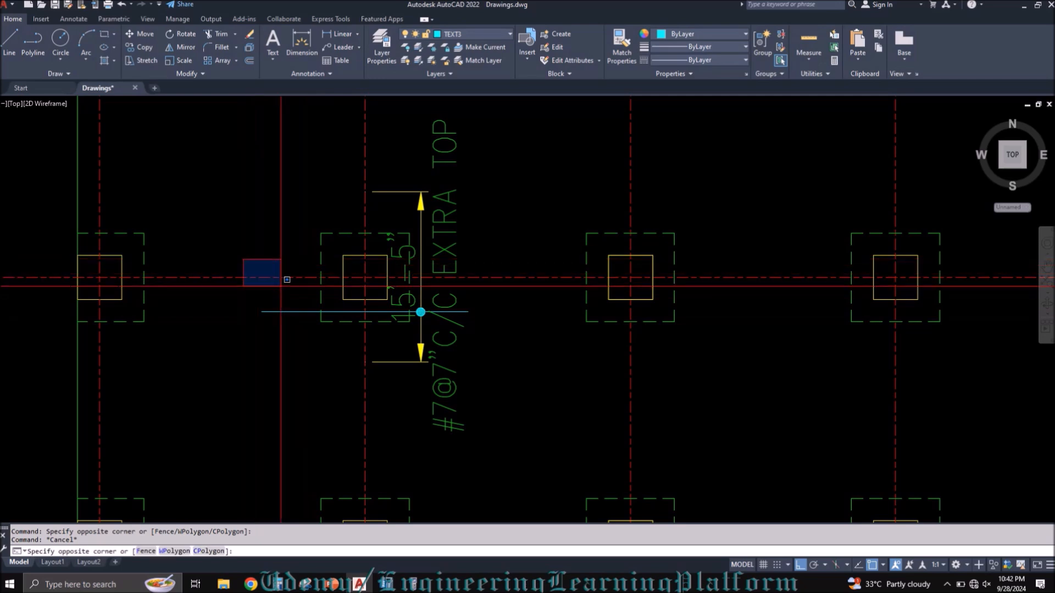
pyautogui.press('Escape')
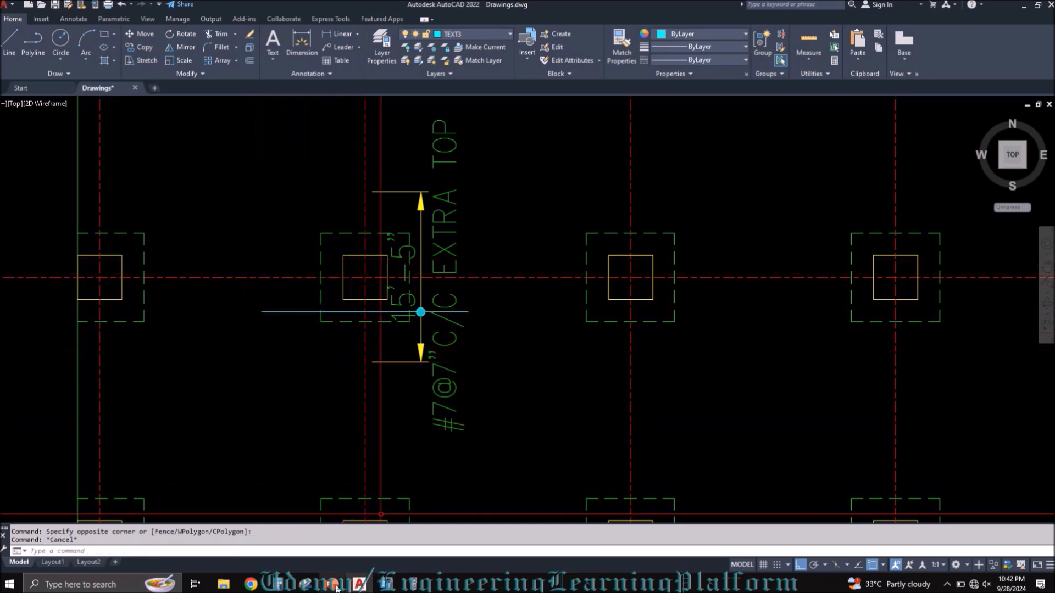
# Step: Switch to PowerPoint and colour the 1.0285 and 0.188 reinforcement areas red on the FEM METHOD CALCULATIONS slide
pyautogui.moveTo(331, 583)
pyautogui.click(321, 555)
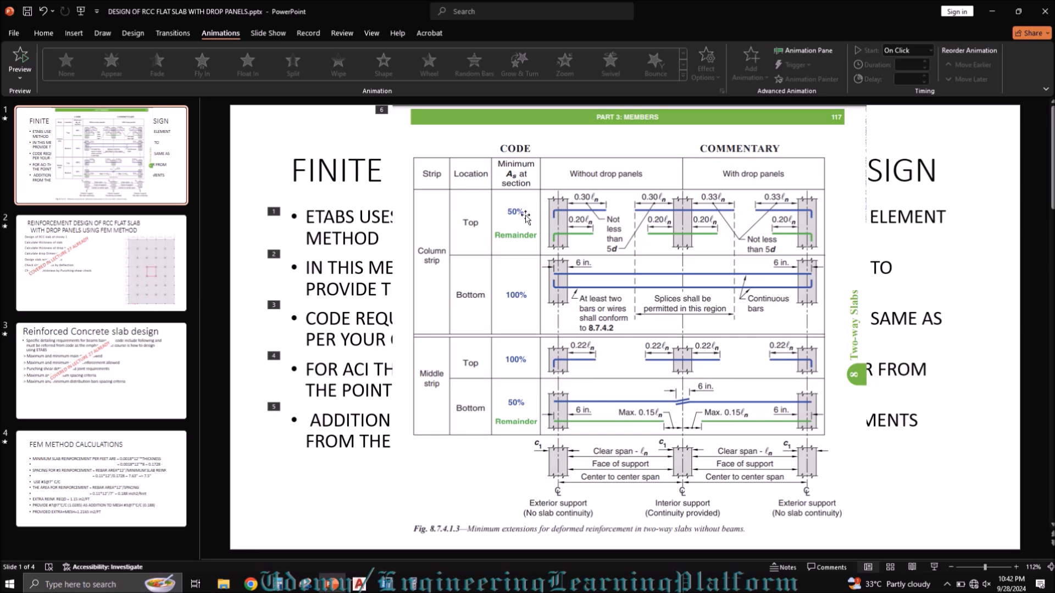
pyautogui.click(101, 478)
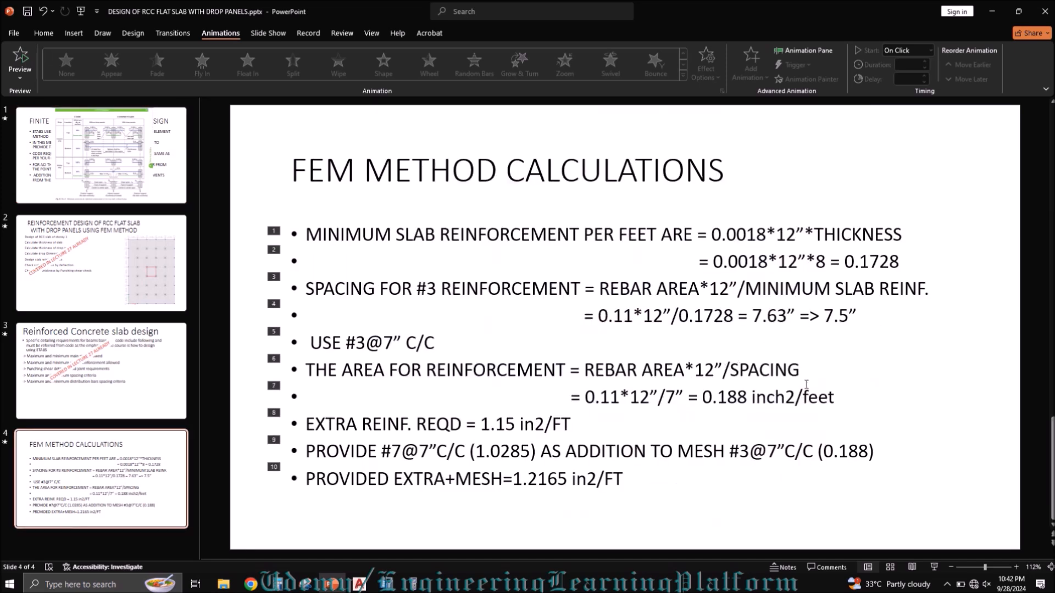
pyautogui.moveTo(747, 400); pyautogui.dragTo(702, 397)
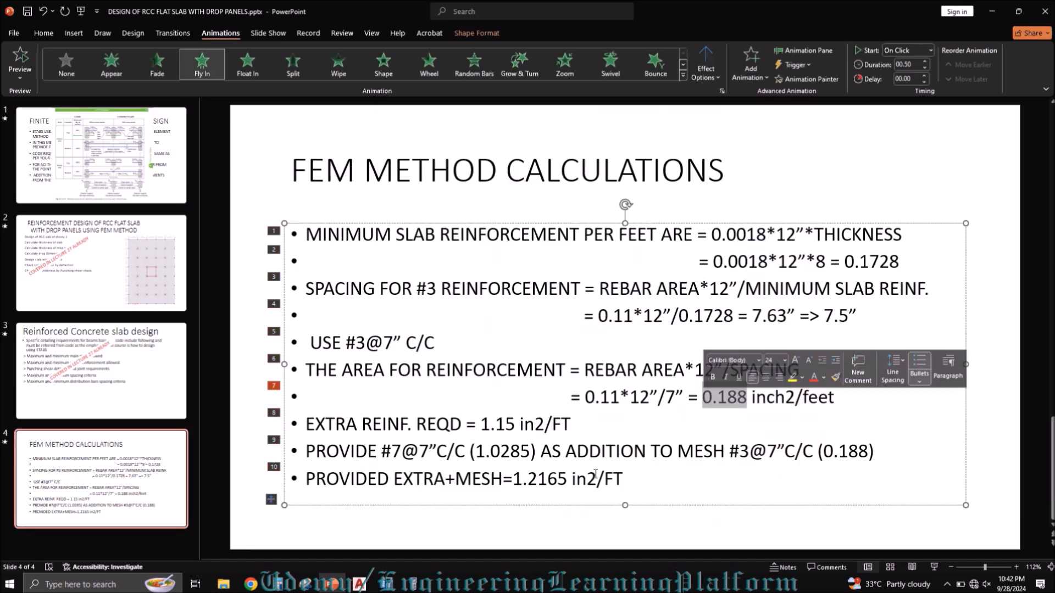
pyautogui.doubleClick(526, 454)
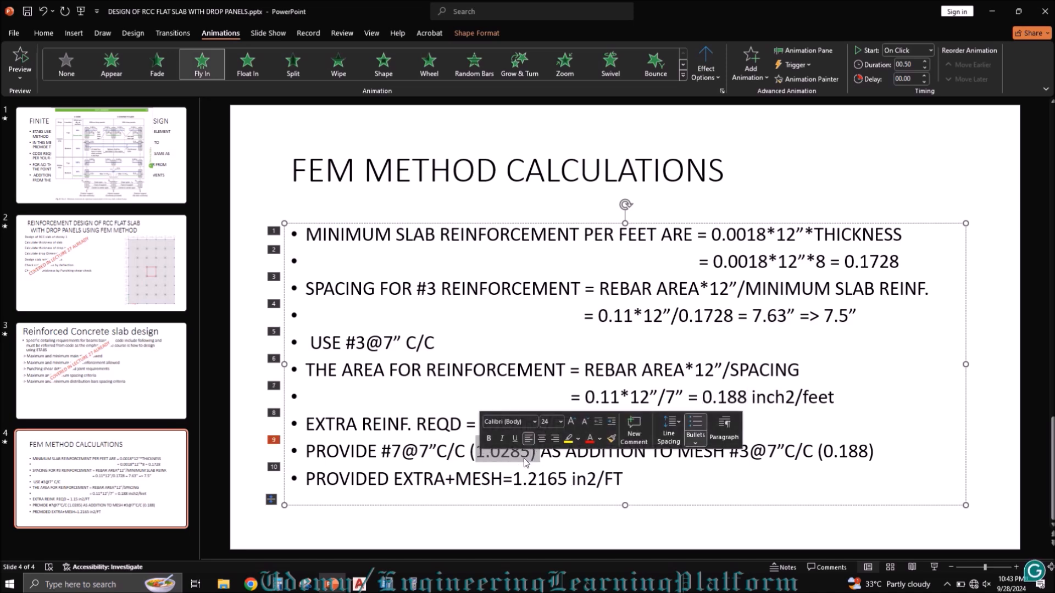
pyautogui.click(523, 455)
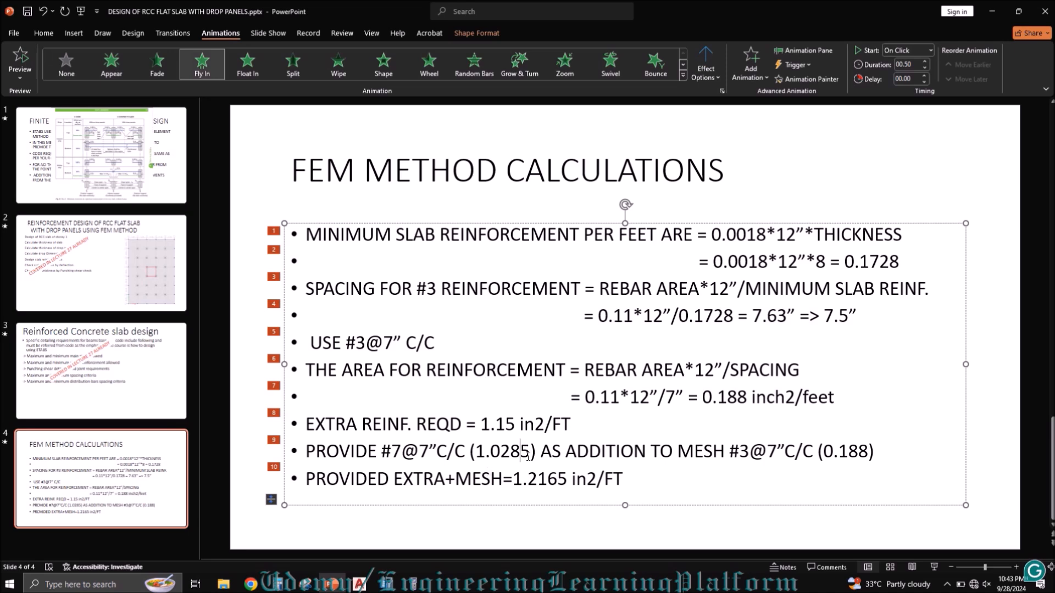
pyautogui.moveTo(527, 455); pyautogui.dragTo(473, 458)
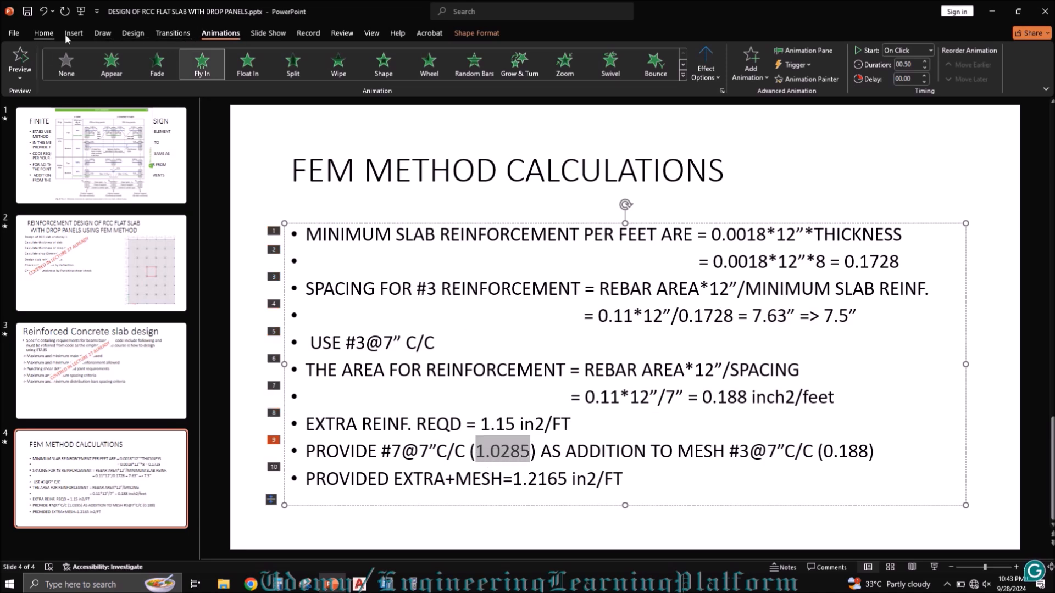
pyautogui.click(44, 33)
pyautogui.click(331, 72)
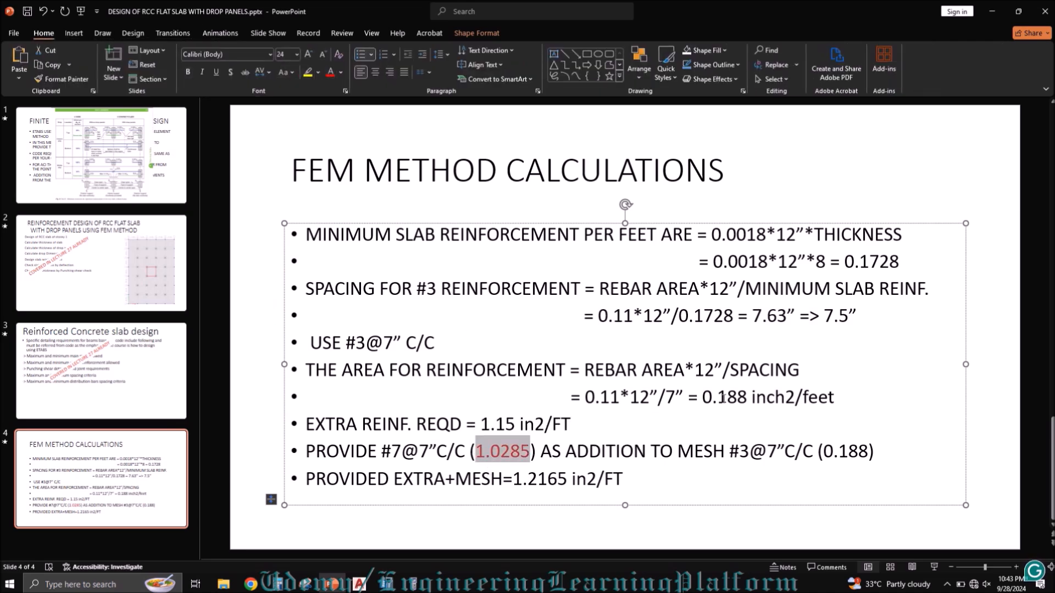
pyautogui.moveTo(751, 398); pyautogui.dragTo(697, 398)
pyautogui.click(330, 72)
# Step: Compare the minimum extensions figure on slide 1 with the ETABS Direction 1 top rebar contours, and return to AutoCAD
pyautogui.click(149, 175)
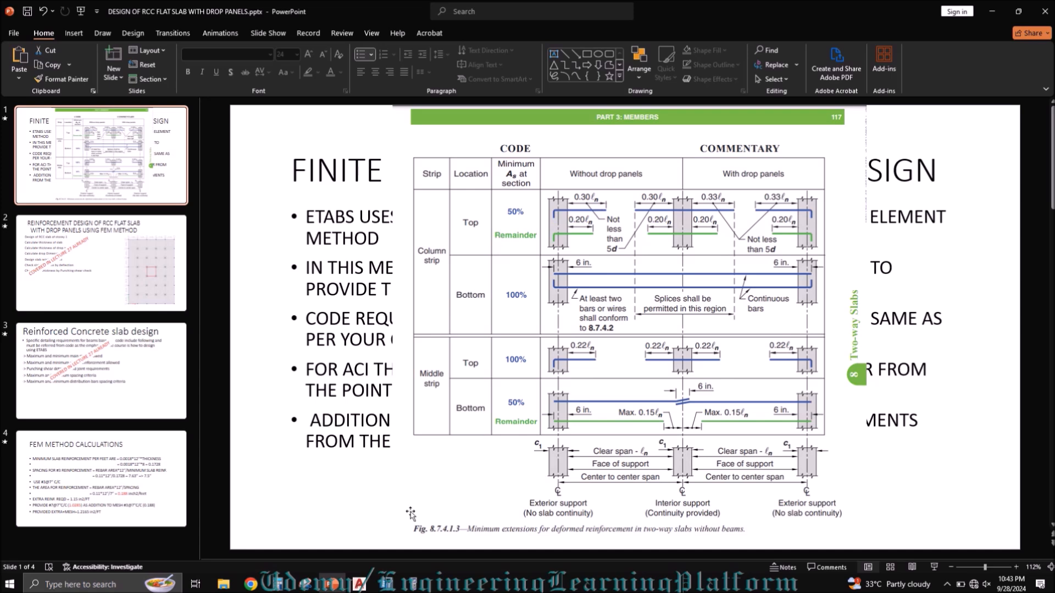
pyautogui.moveTo(387, 589)
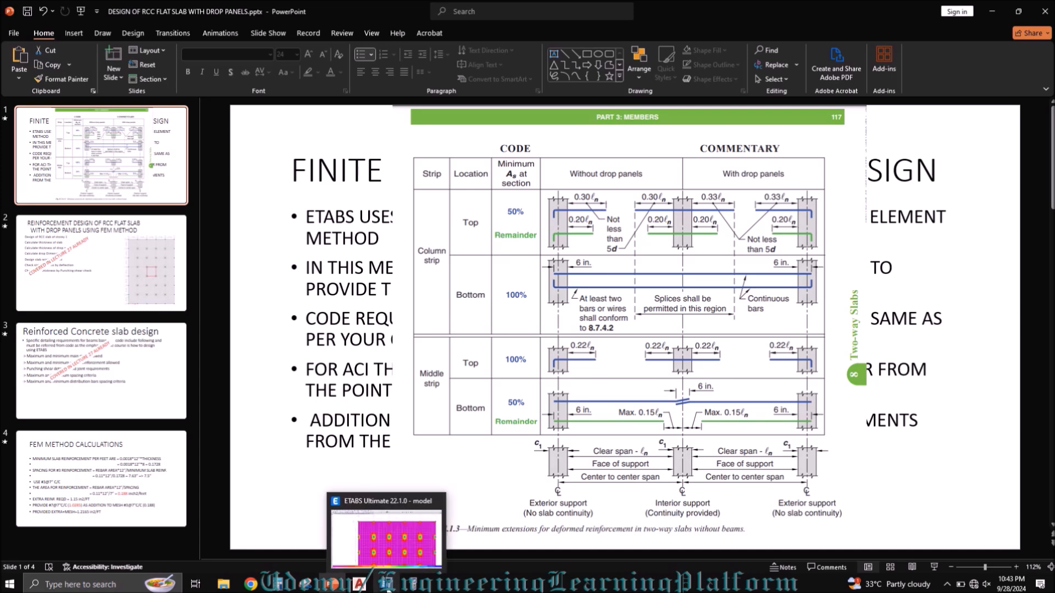
pyautogui.click(387, 585)
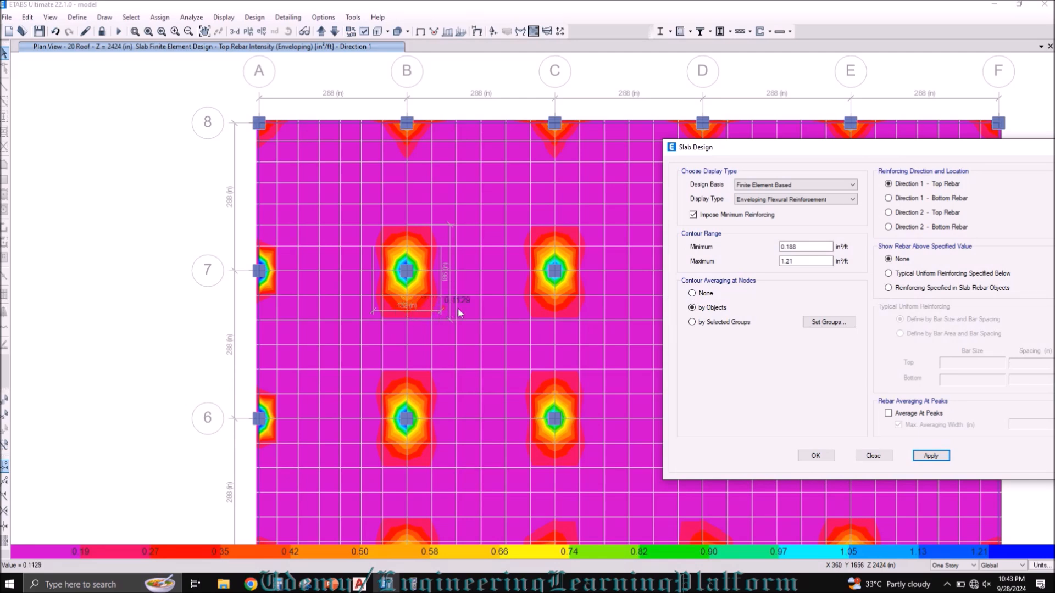
pyautogui.click(376, 589)
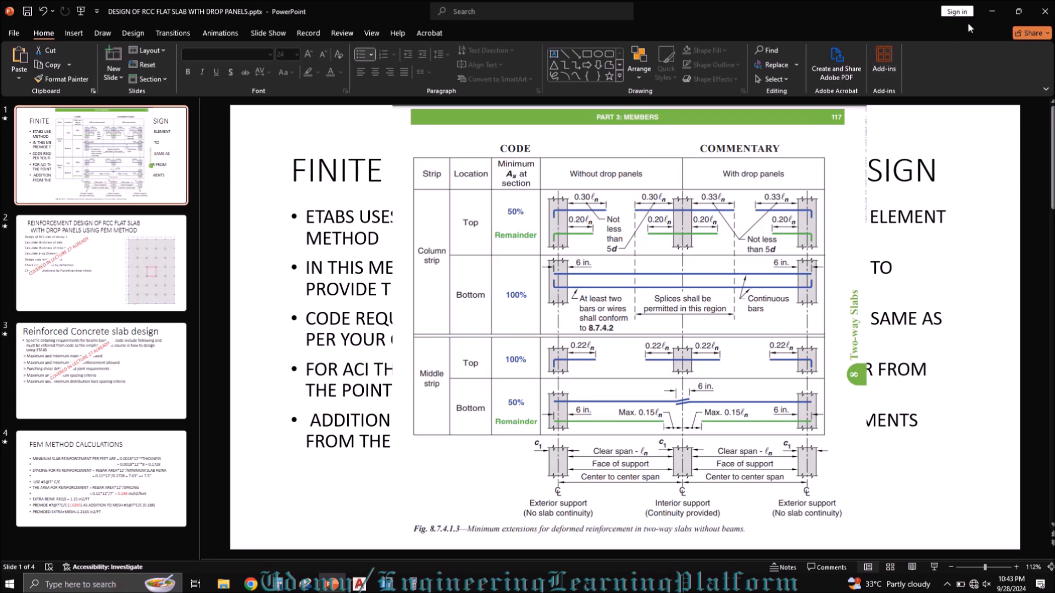
pyautogui.click(992, 9)
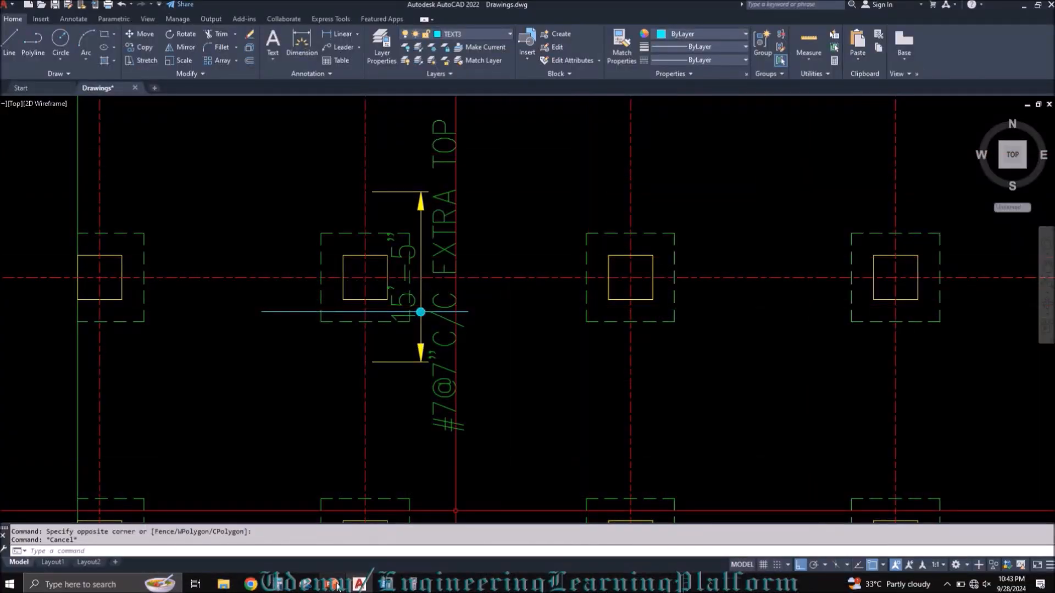
# Step: Display the Direction 2 top rebar contours in ETABS, and snip the column B-7 area to sketch a vertical bar over it
pyautogui.click(386, 584)
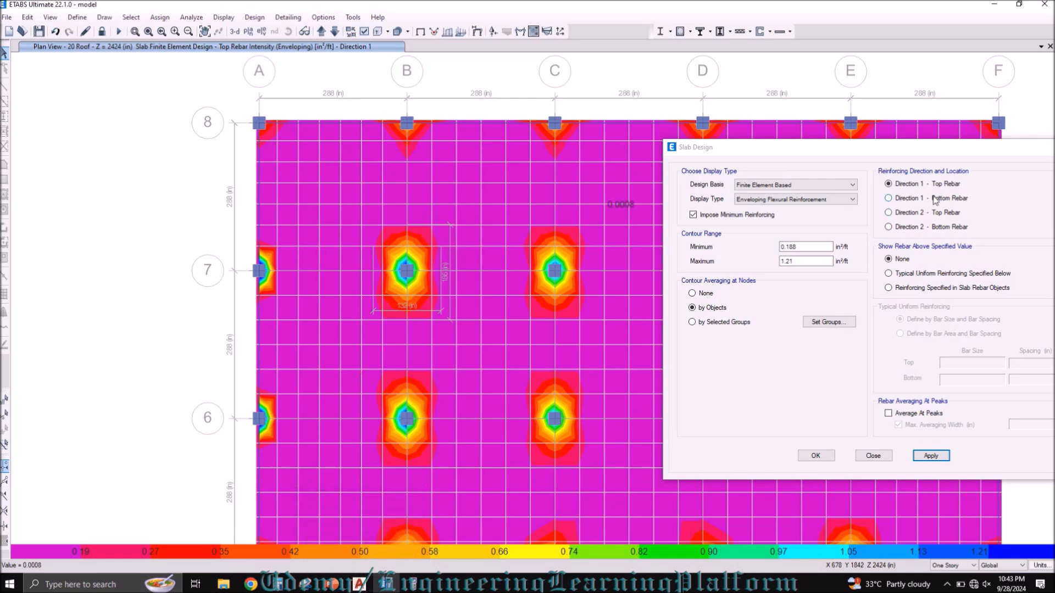
pyautogui.click(914, 215)
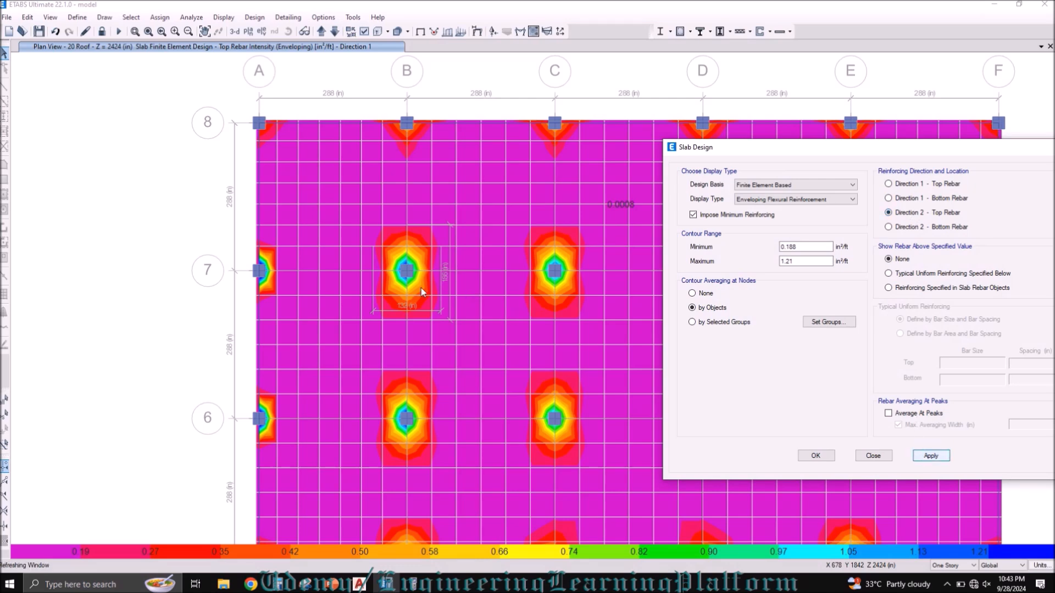
pyautogui.click(309, 585)
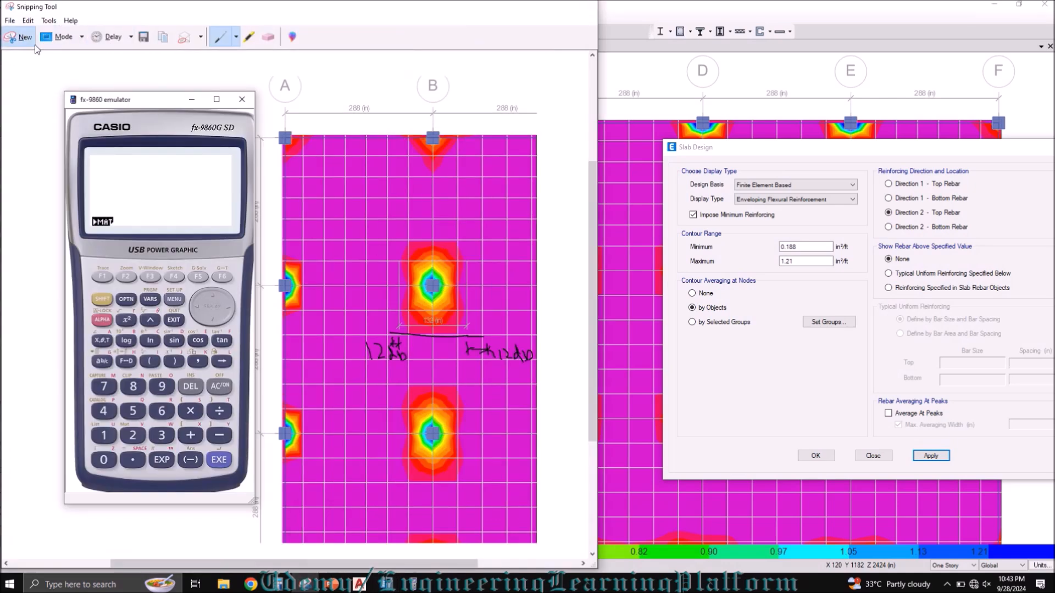
pyautogui.click(34, 44)
pyautogui.moveTo(131, 74); pyautogui.dragTo(500, 383)
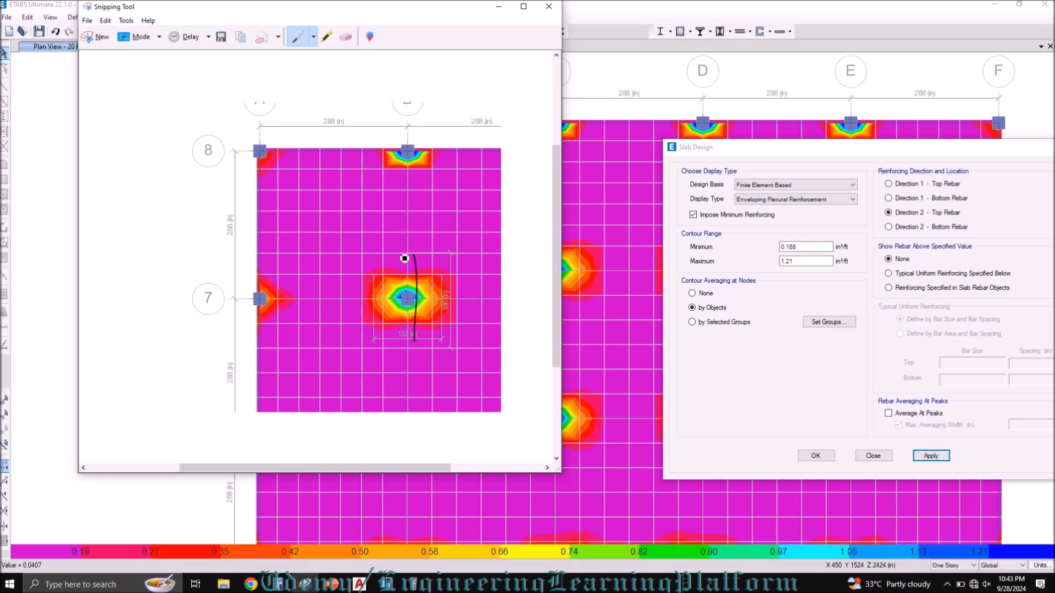
pyautogui.click(548, 8)
# Step: Examine the Direction 1 and Direction 2 bottom rebar contours, close the Slab Design dialog, and return to AutoCAD
pyautogui.click(355, 252)
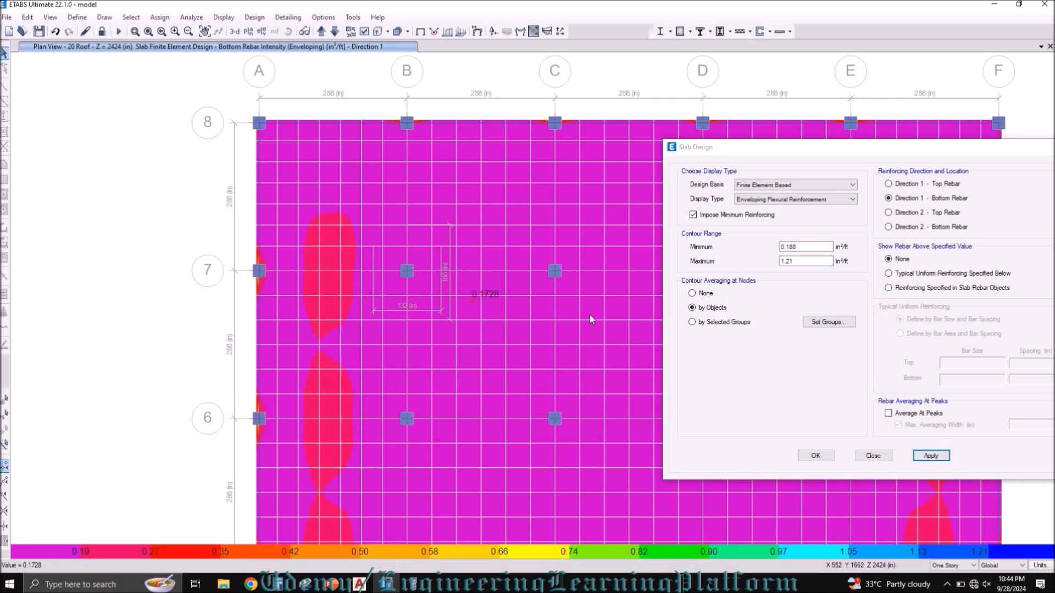
pyautogui.click(923, 227)
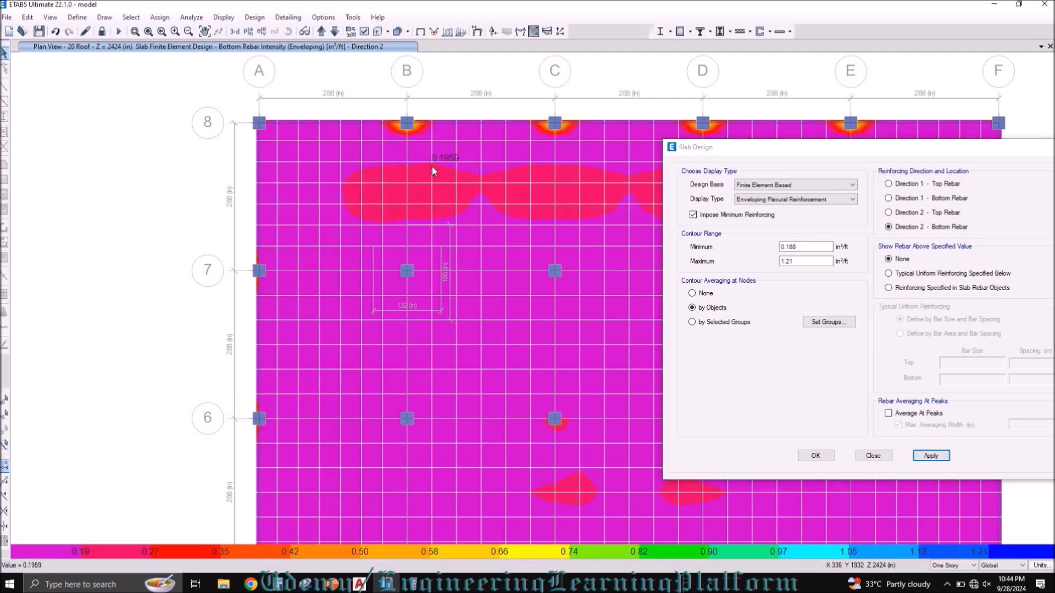
pyautogui.moveTo(965, 153); pyautogui.dragTo(735, 147)
pyautogui.click(853, 143)
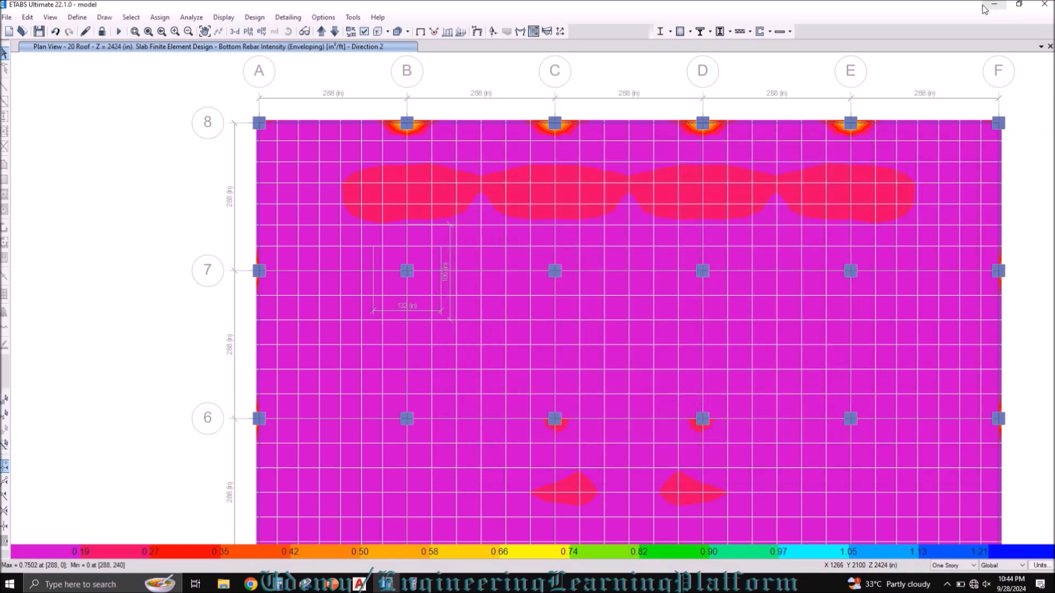
pyautogui.click(984, 5)
# Step: Match the horizontal bar line's properties to the dashed drop panel outline at column B-2
pyautogui.scroll(-2, 398, 322)
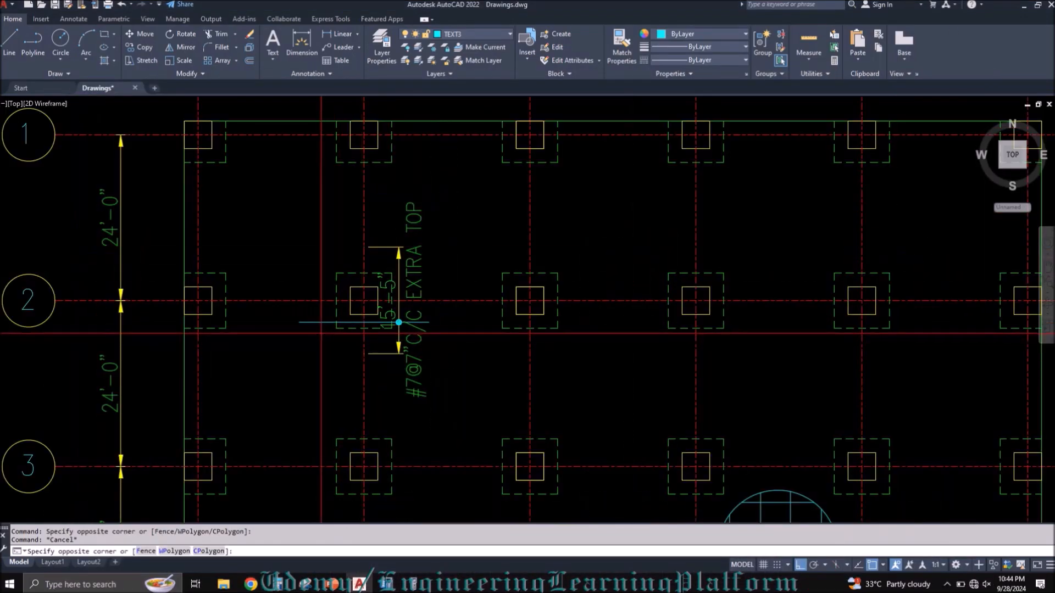
pyautogui.click(308, 317)
pyautogui.press('Escape')
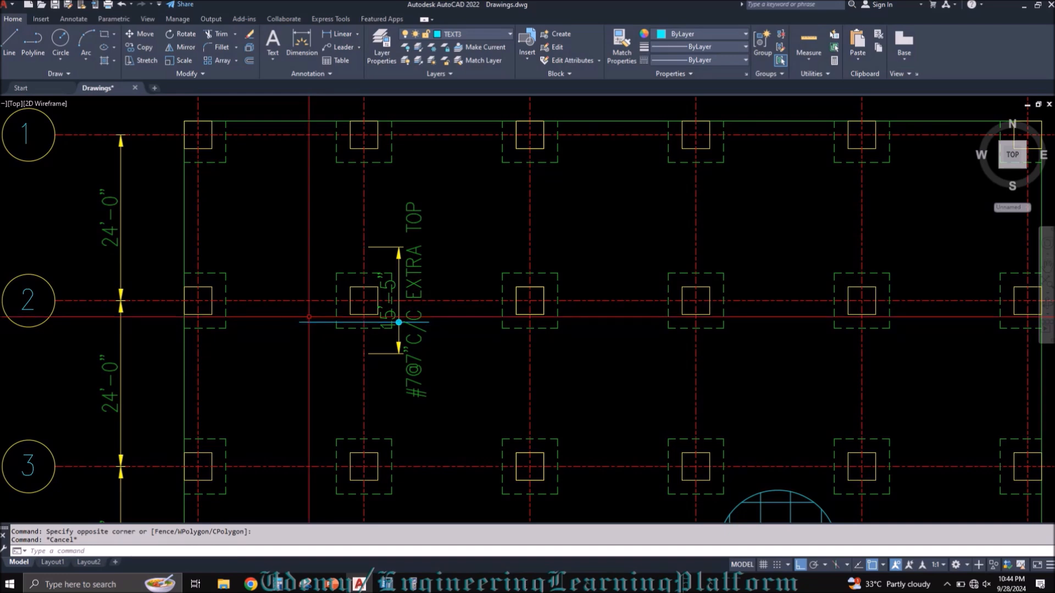
pyautogui.click(320, 333)
pyautogui.click(309, 311)
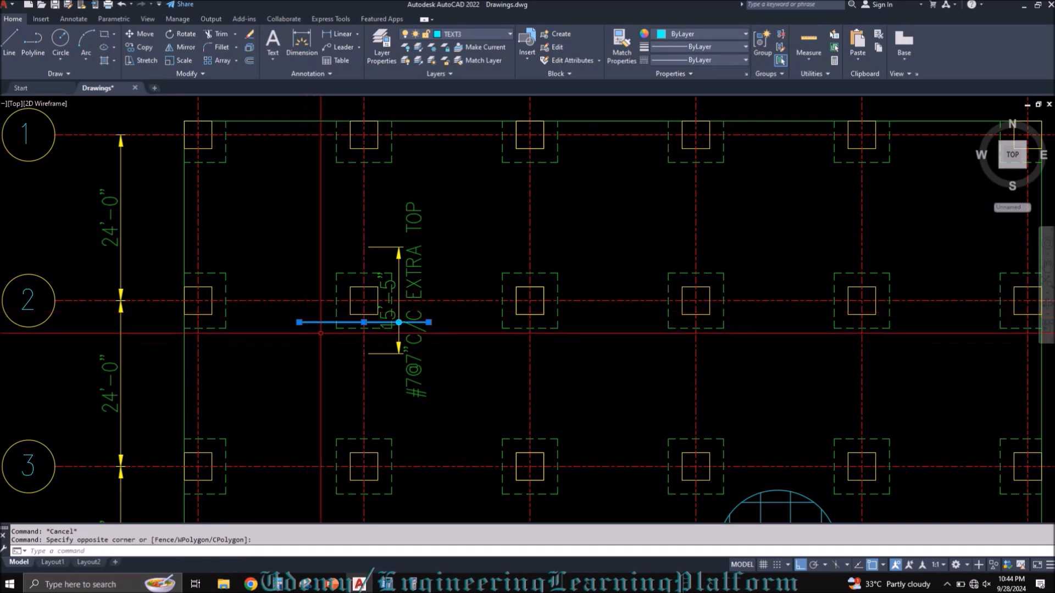
pyautogui.press('Escape')
pyautogui.write('MA')
pyautogui.press('Return')
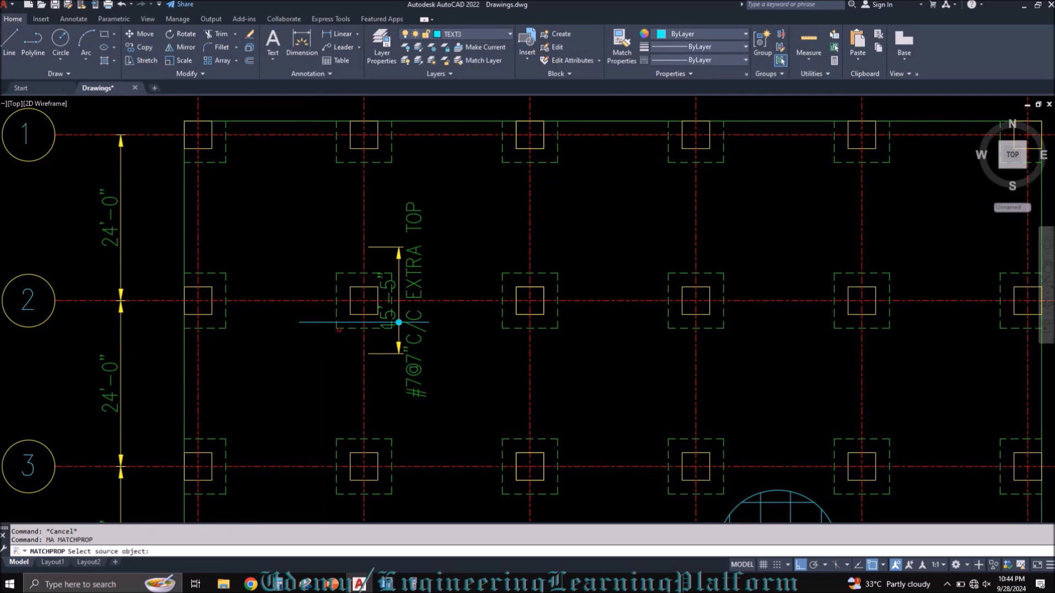
pyautogui.click(339, 328)
pyautogui.click(311, 314)
pyautogui.press('Escape')
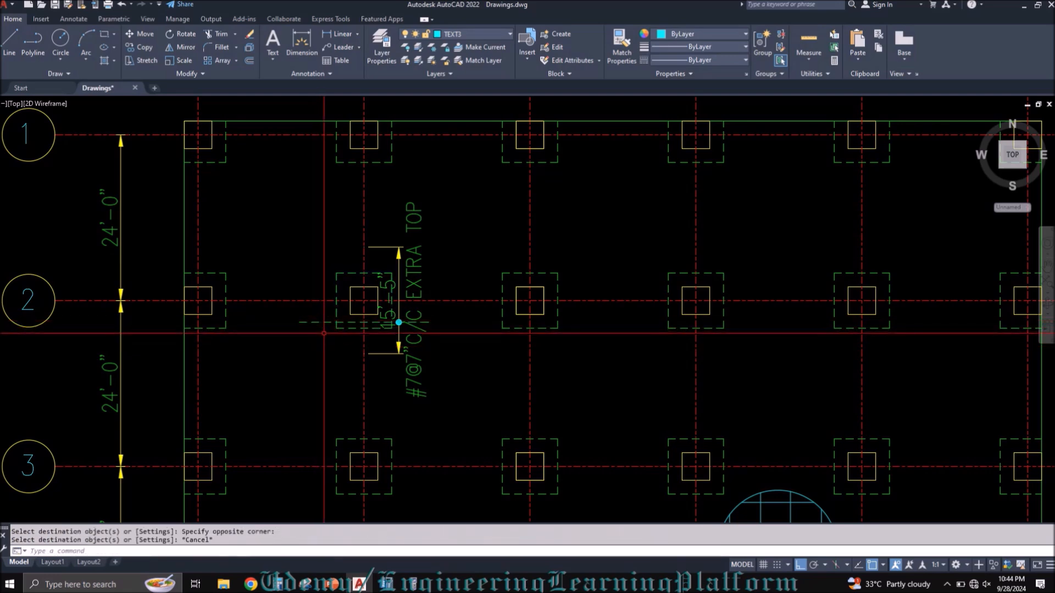
# Step: Assign the dashed horizontal bar line at column B-2 to the TEXT3 layer
pyautogui.click(324, 332)
pyautogui.click(313, 317)
pyautogui.click(473, 33)
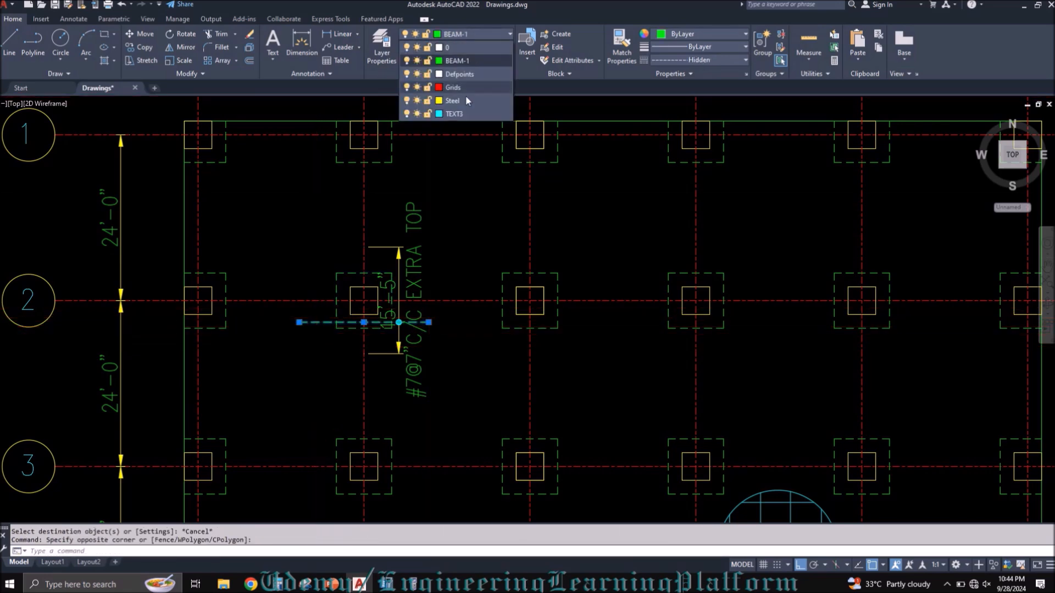
pyautogui.click(456, 114)
pyautogui.scroll(2, 319, 351)
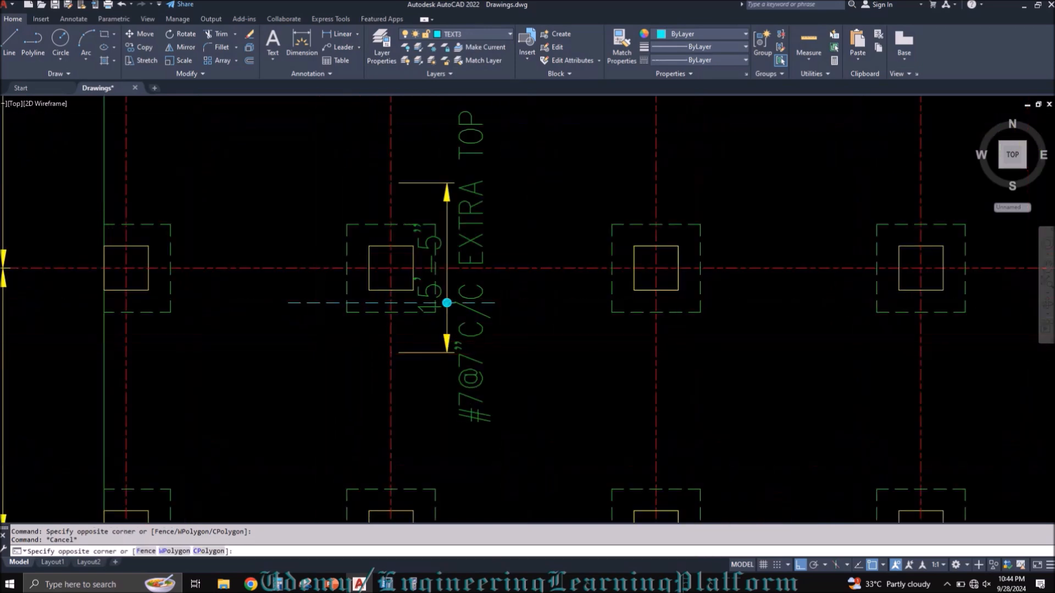
# Step: Move the dashed horizontal bar line and its dot marker slightly down at column B-2, and save the drawing
pyautogui.scroll(2, 452, 296)
pyautogui.click(416, 287)
pyautogui.click(463, 322)
pyautogui.scroll(-2, 449, 338)
pyautogui.write('m')
pyautogui.press('Return')
pyautogui.click(445, 318)
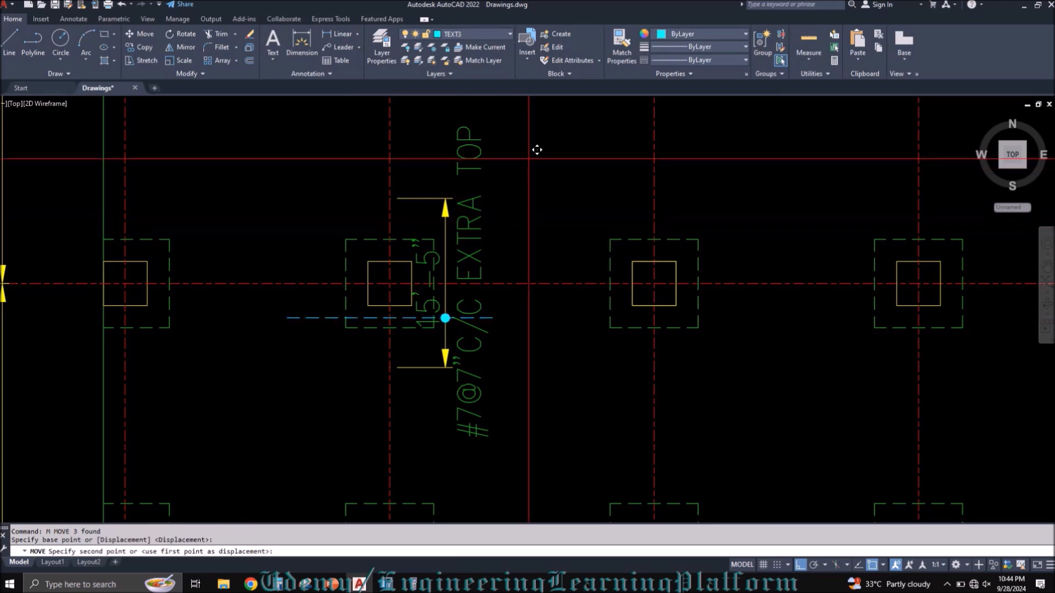
pyautogui.click(530, 175)
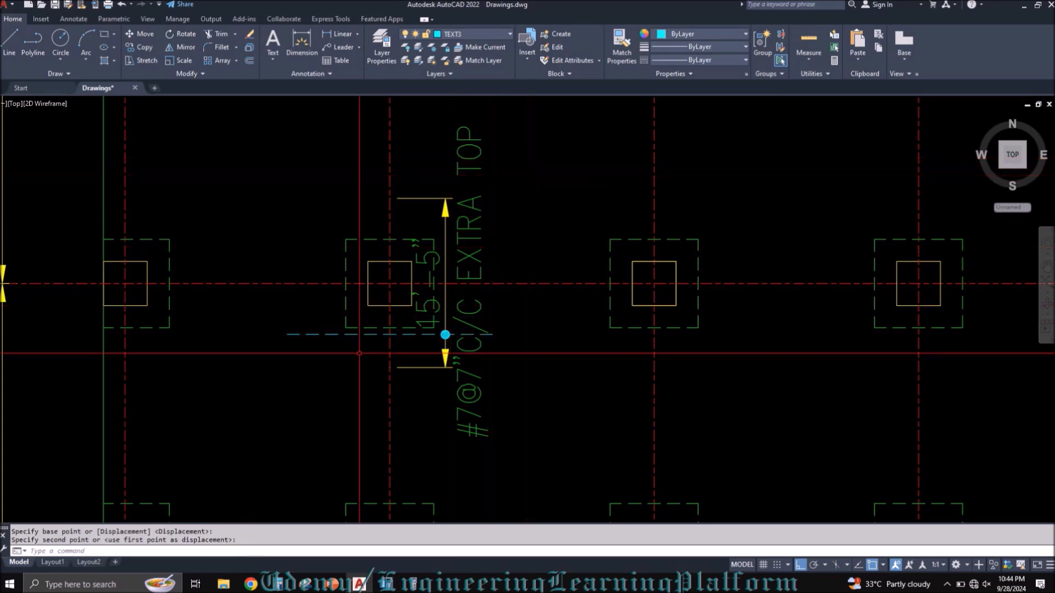
pyautogui.scroll(-2, 332, 341)
pyautogui.hotkey('ctrl', 's')
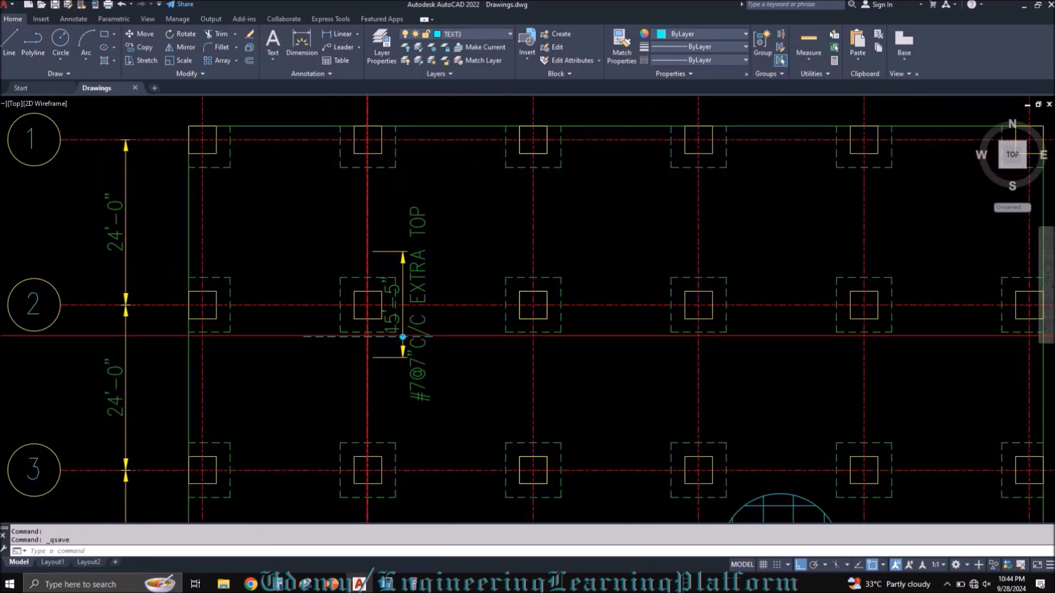
# Step: Draw a vertical line between gridlines B and C, running from near row 2 up towards row 1
pyautogui.scroll(-2, 409, 302)
pyautogui.write('l')
pyautogui.press('Return')
pyautogui.scroll(-2, 373, 324)
pyautogui.scroll(2, 379, 352)
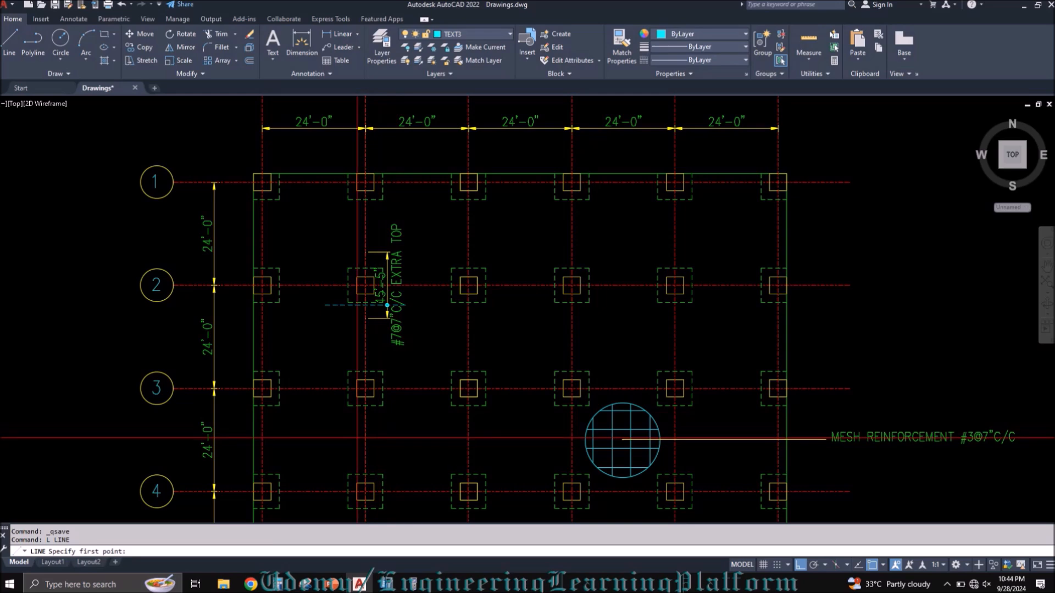
pyautogui.click(427, 269)
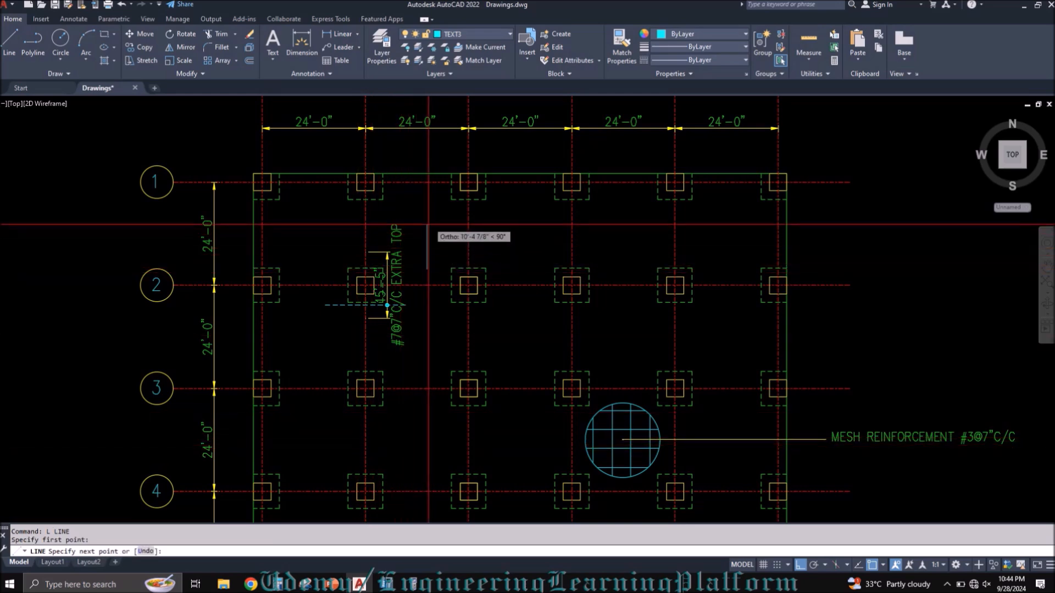
pyautogui.click(426, 198)
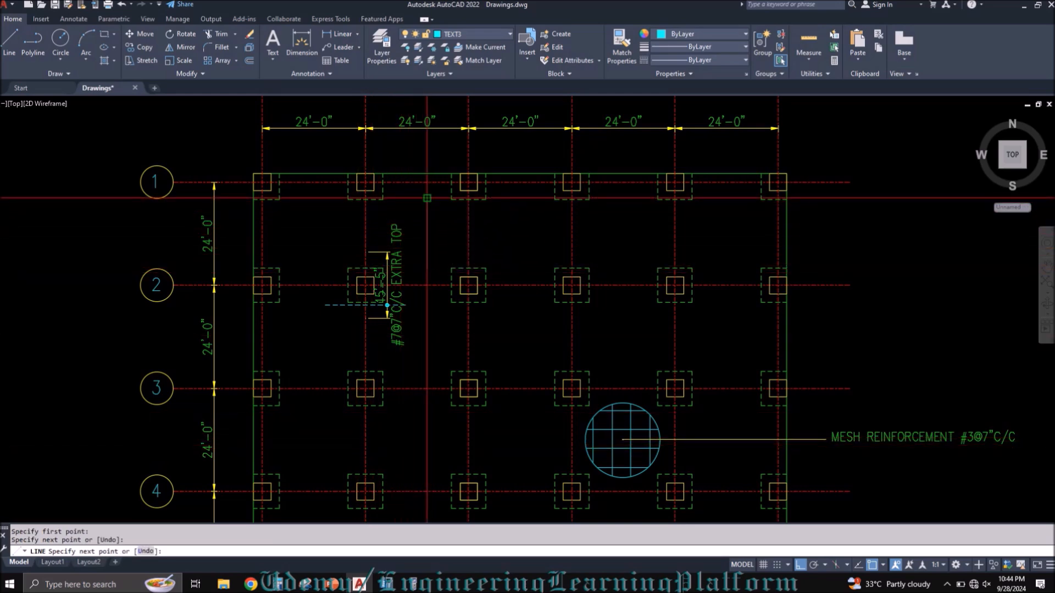
pyautogui.press('Escape')
# Step: Move the vertical line onto column C-2 and shift it slightly right of the column centre
pyautogui.click(433, 219)
pyautogui.click(421, 221)
pyautogui.write('m')
pyautogui.press('Return')
pyautogui.click(427, 233)
pyautogui.scroll(4, 468, 299)
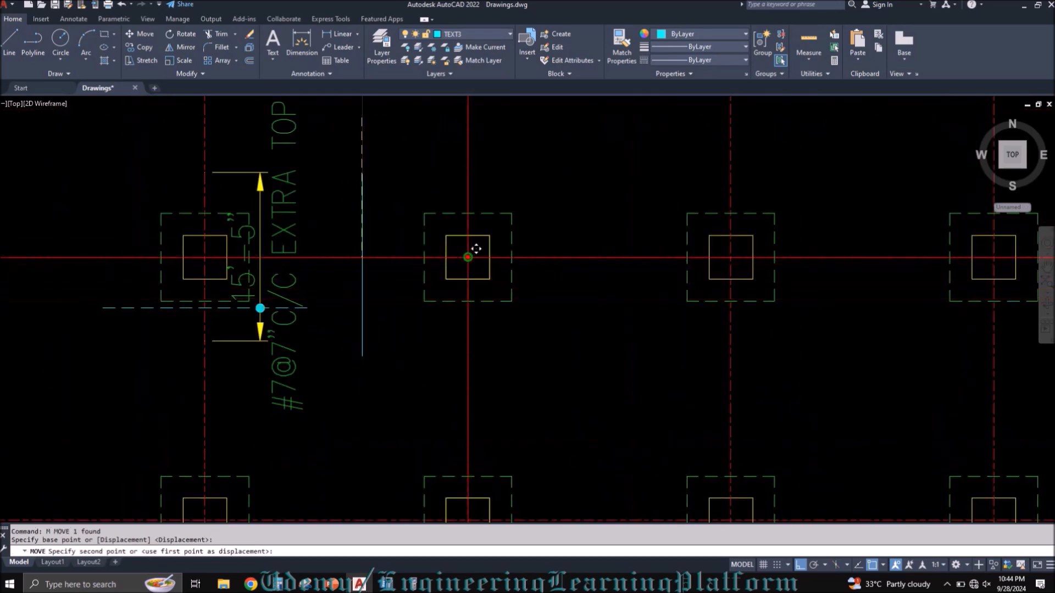
pyautogui.press('Escape')
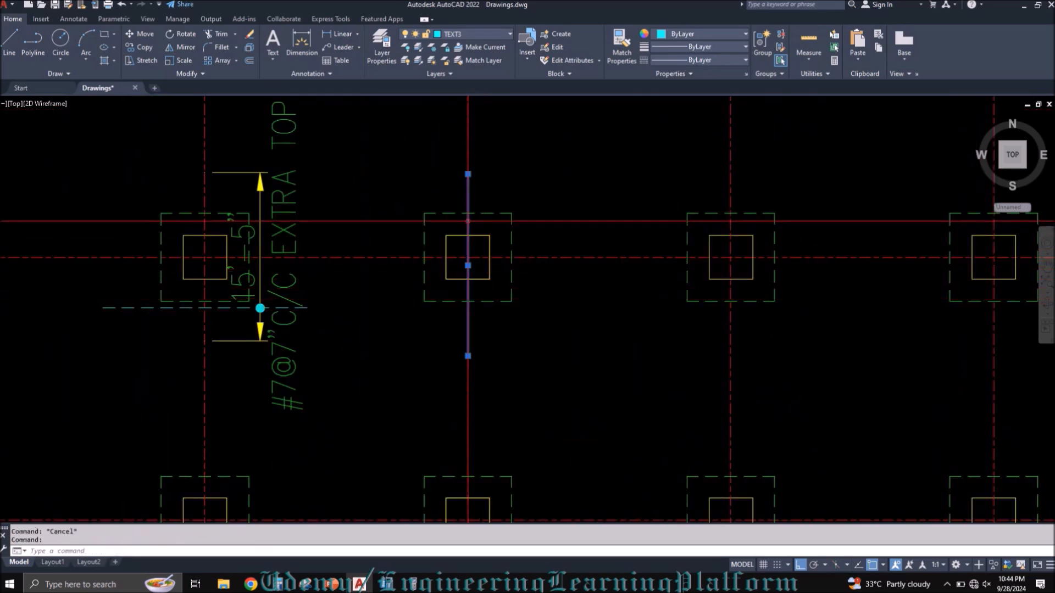
pyautogui.write('m')
pyautogui.press('Return')
pyautogui.click(486, 156)
pyautogui.click(502, 150)
# Step: Add a leader without text from the vertical bar line at column C-2 to outside the slab's right edge
pyautogui.scroll(-3, 413, 266)
pyautogui.write('qleader')
pyautogui.press('Return')
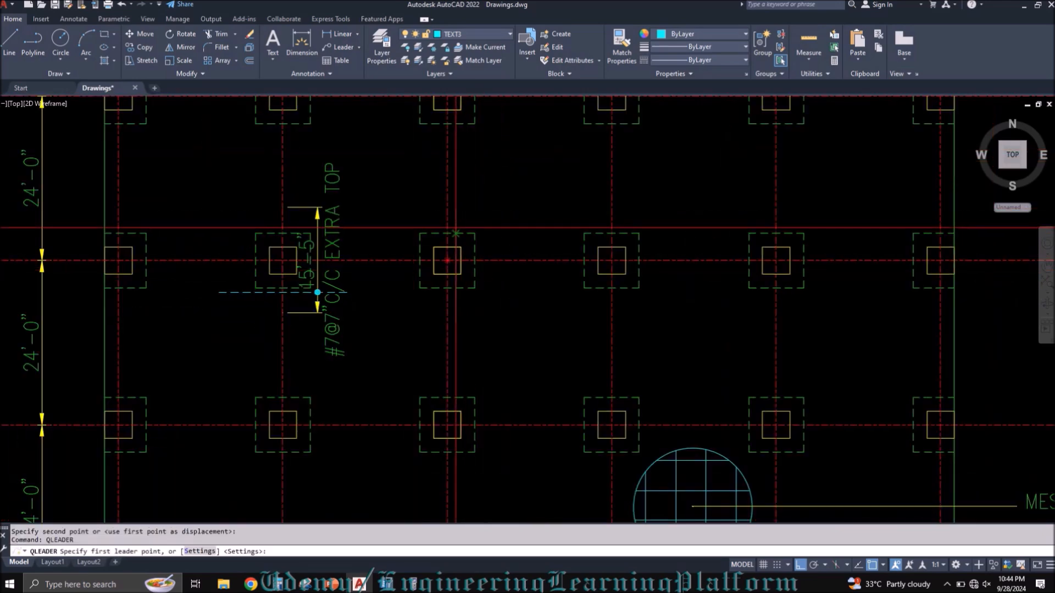
pyautogui.click(456, 231)
pyautogui.scroll(-4, 549, 192)
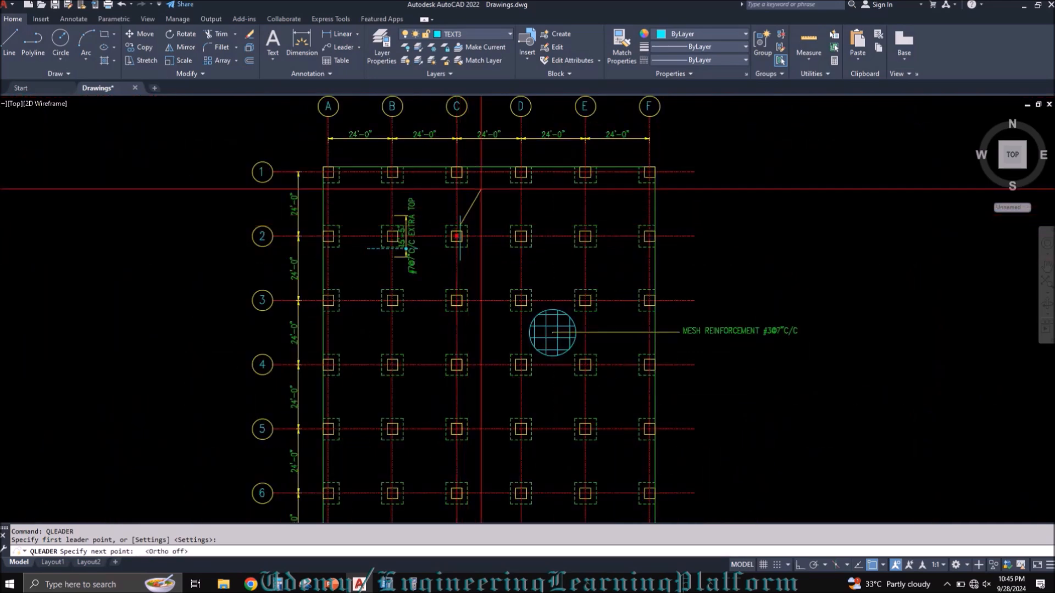
pyautogui.click(687, 192)
pyautogui.press('F8')
pyautogui.press('Return')
pyautogui.press('Escape')
pyautogui.scroll(5, 459, 219)
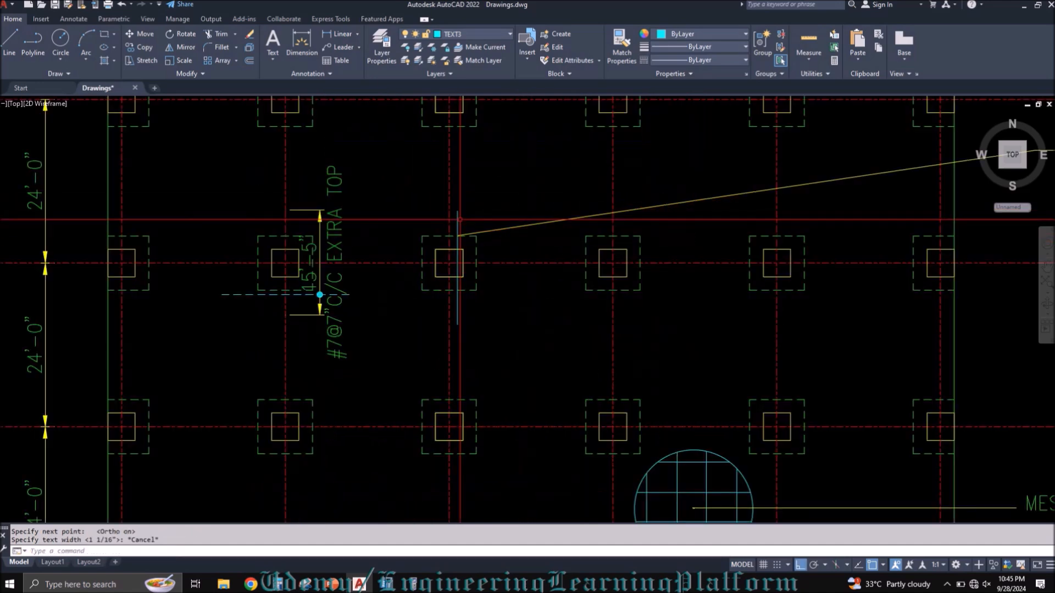
# Step: Match the leader's properties to the 15'-5" dimension at column B-2
pyautogui.write('MA')
pyautogui.press('Return')
pyautogui.click(319, 232)
pyautogui.click(520, 241)
pyautogui.click(498, 215)
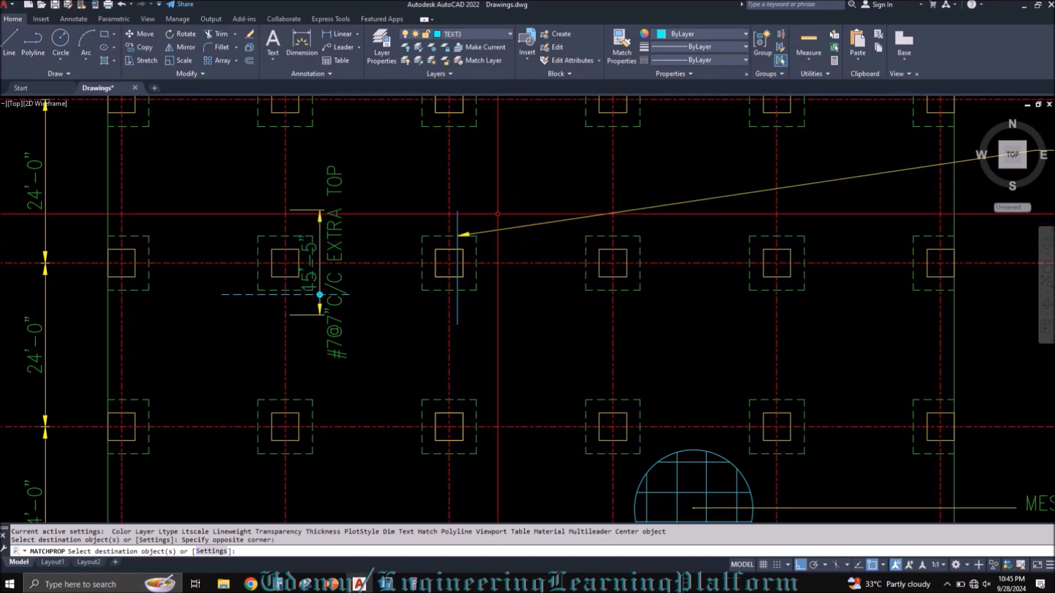
pyautogui.press('Escape')
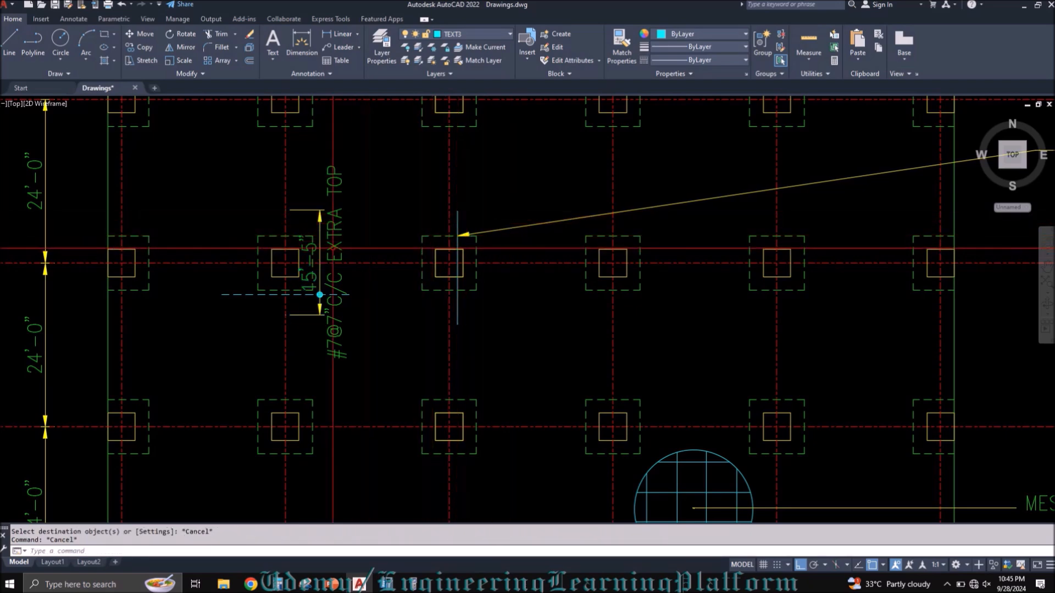
# Step: Copy the mesh reinforcement note to the end of the leader and change its text to "TOP REINF. DIRECTION 2"
pyautogui.scroll(-2, 331, 247)
pyautogui.click(821, 439)
pyautogui.click(812, 395)
pyautogui.hotkey('ctrl', 'c')
pyautogui.hotkey('ctrl', 'v')
pyautogui.click(799, 179)
pyautogui.doubleClick(788, 182)
pyautogui.write('TO')
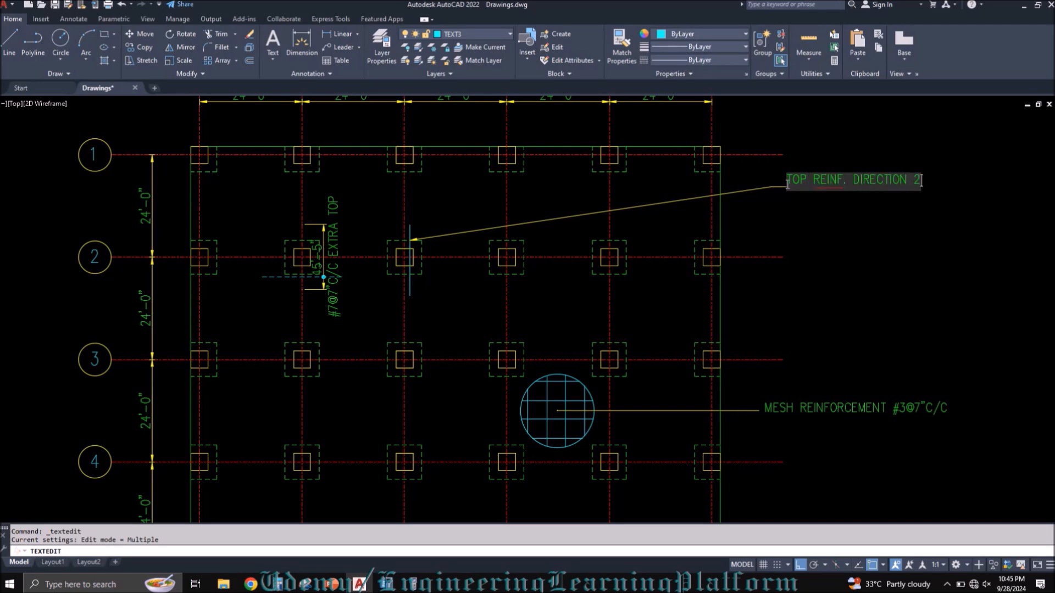
pyautogui.click(884, 260)
pyautogui.press('Escape')
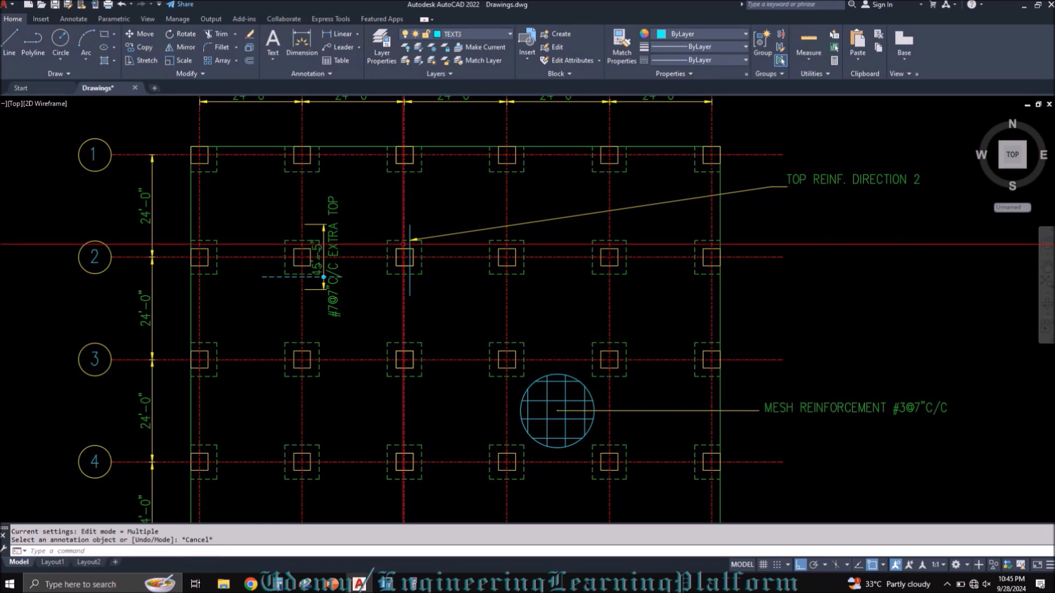
# Step: Move the "TOP REINF. DIRECTION 2" note down in line with the leader's end, and save the drawing
pyautogui.write('m')
pyautogui.press('Return')
pyautogui.click(841, 149)
pyautogui.click(820, 189)
pyautogui.press('Return')
pyautogui.click(820, 226)
pyautogui.click(819, 235)
pyautogui.hotkey('ctrl', 's')
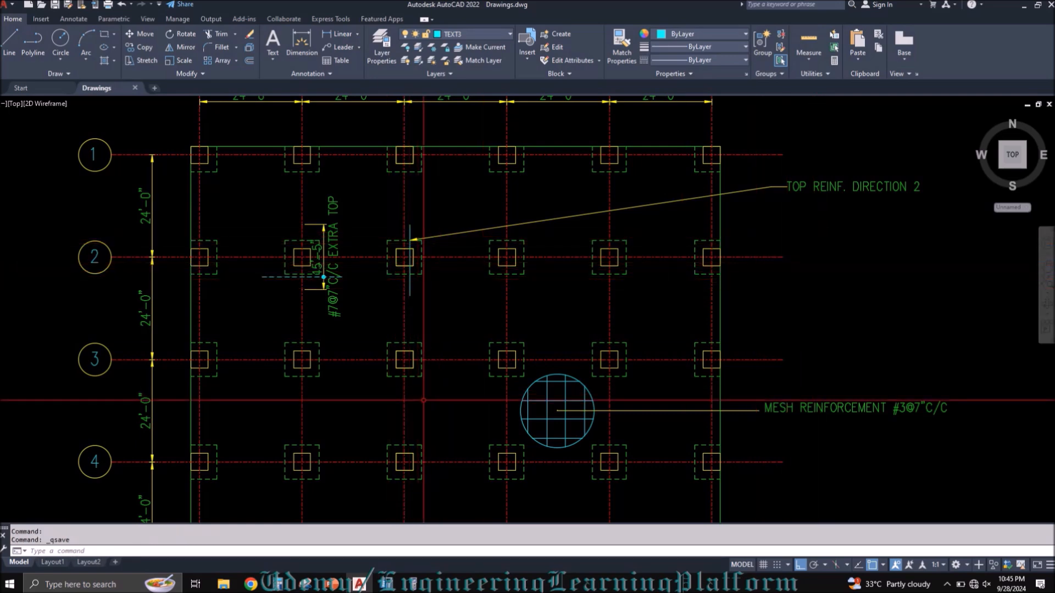
# Step: Match the vertical bar line at column C-2 to the dashed horizontal bar line at column B-2
pyautogui.write('MA')
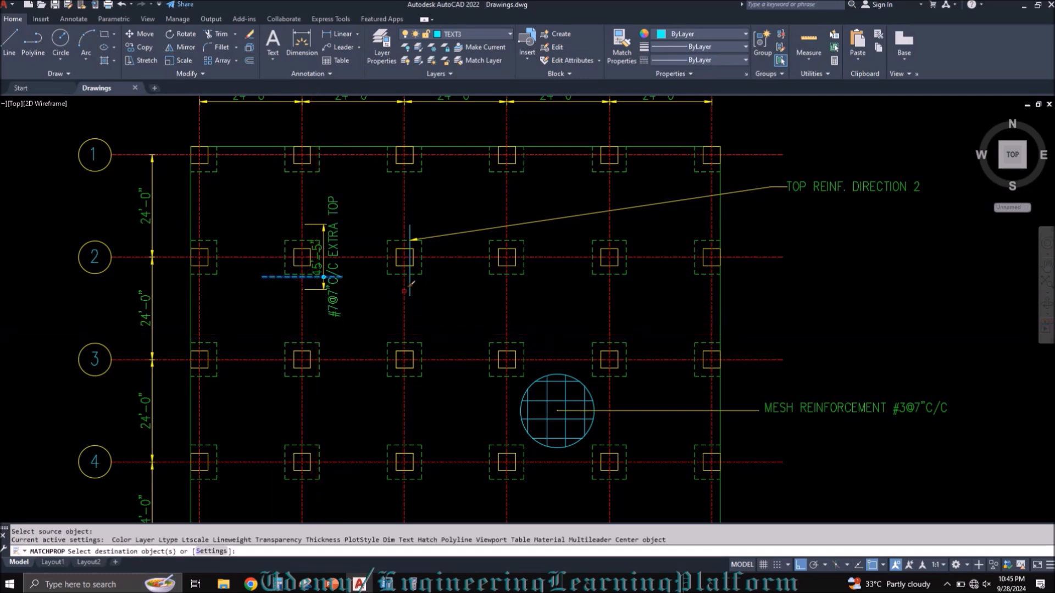
pyautogui.click(410, 286)
pyautogui.press('Escape')
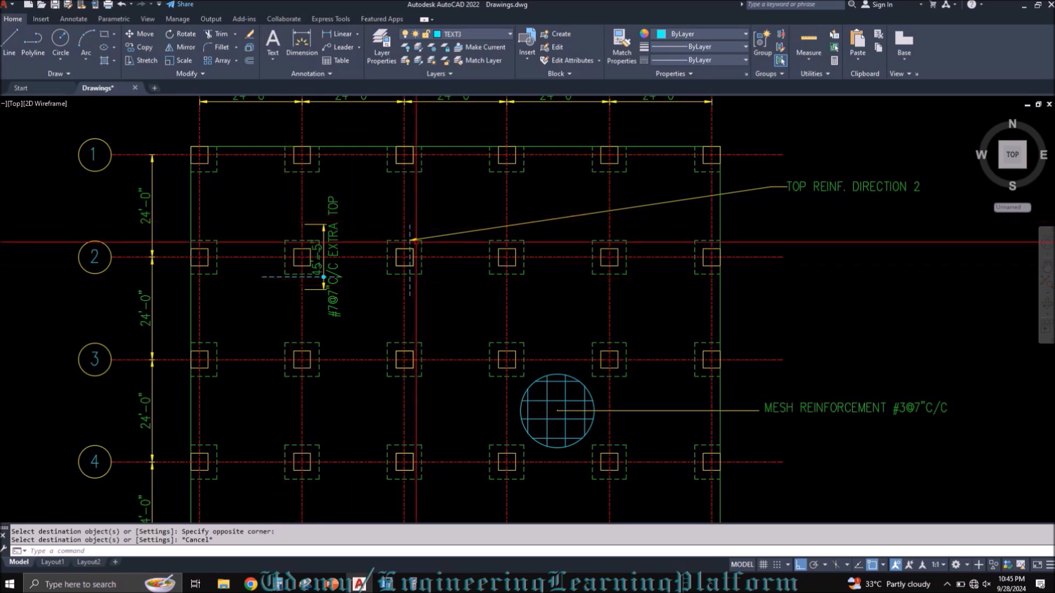
pyautogui.scroll(3, 415, 250)
pyautogui.scroll(-3, 412, 229)
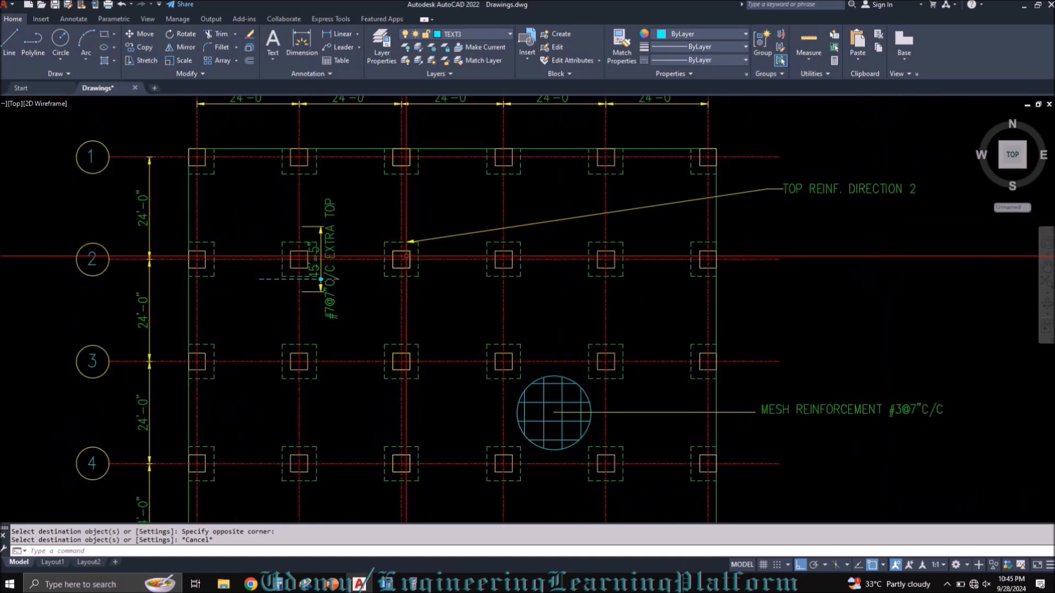
# Step: Shift the "TOP REINF. DIRECTION 2" note slightly right of its leader's end, and save the drawing
pyautogui.click(902, 212)
pyautogui.click(885, 182)
pyautogui.write('m')
pyautogui.press('space')
pyautogui.click(849, 233)
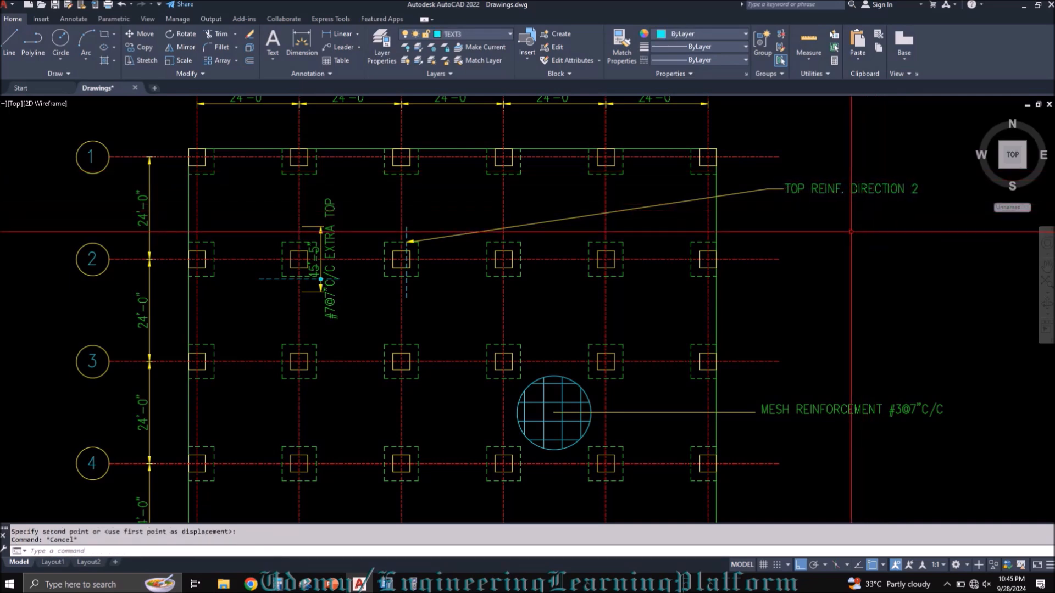
pyautogui.hotkey('ctrl', 's')
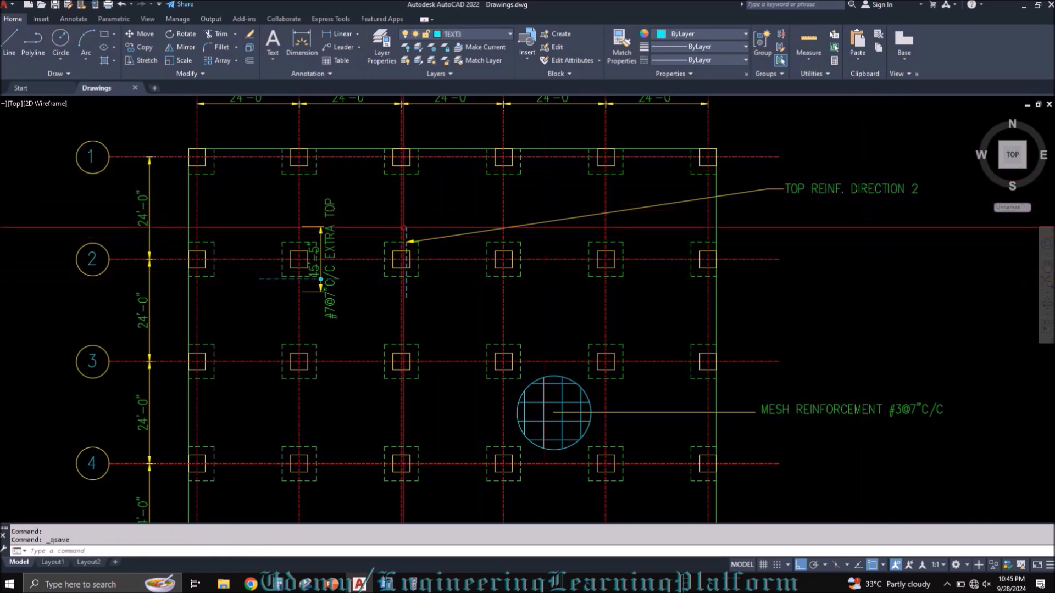
# Step: Draw a horizontal line one bay long and relocate it between gridlines D and E, midway between rows 2 and 3
pyautogui.scroll(2, 409, 232)
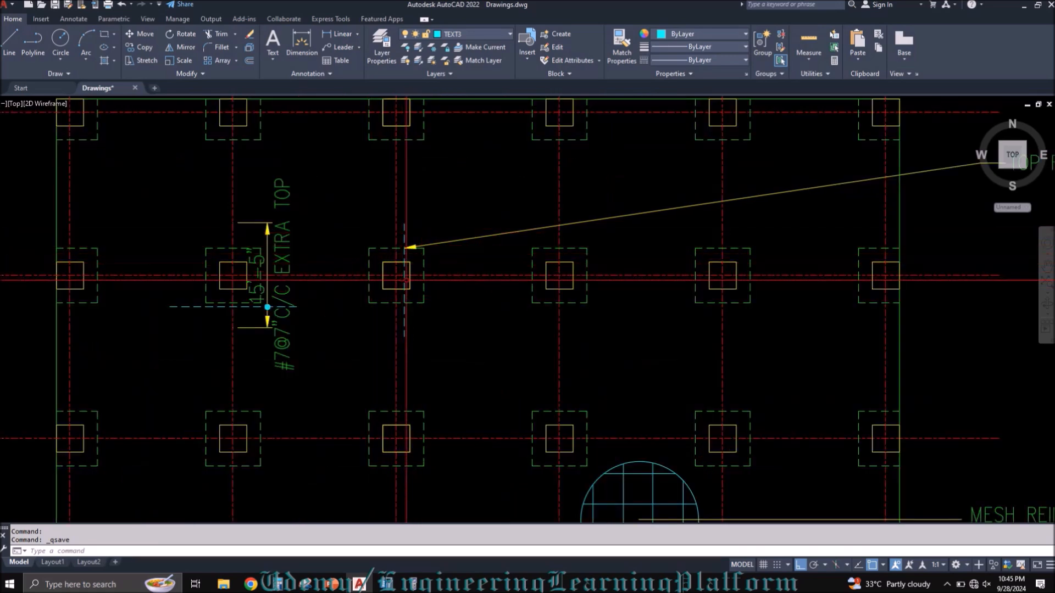
pyautogui.scroll(-2, 406, 280)
pyautogui.moveTo(375, 331); pyautogui.dragTo(374, 305, button='middle')
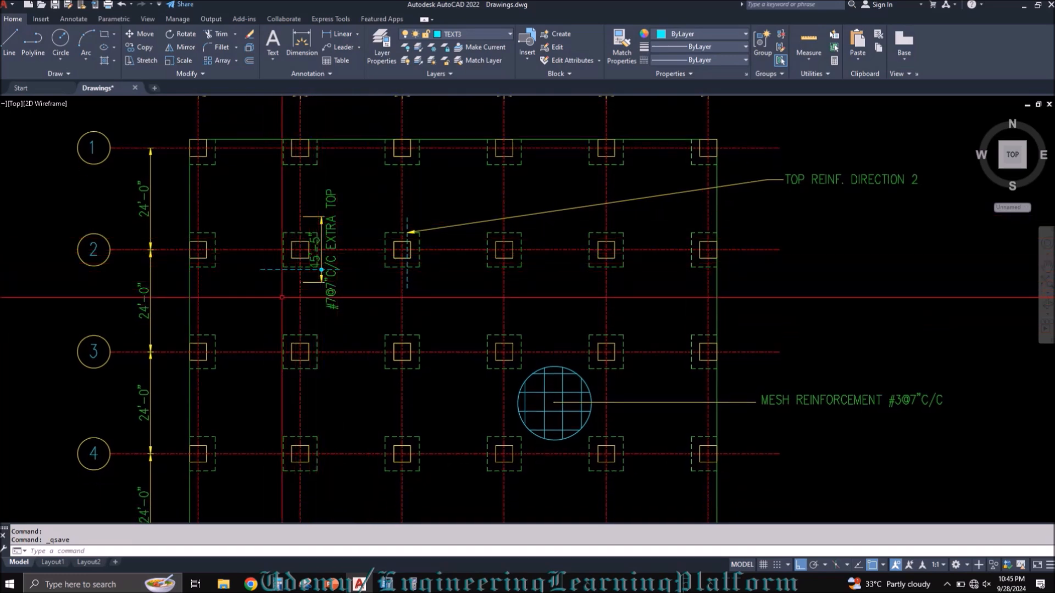
pyautogui.write('l')
pyautogui.press('Return')
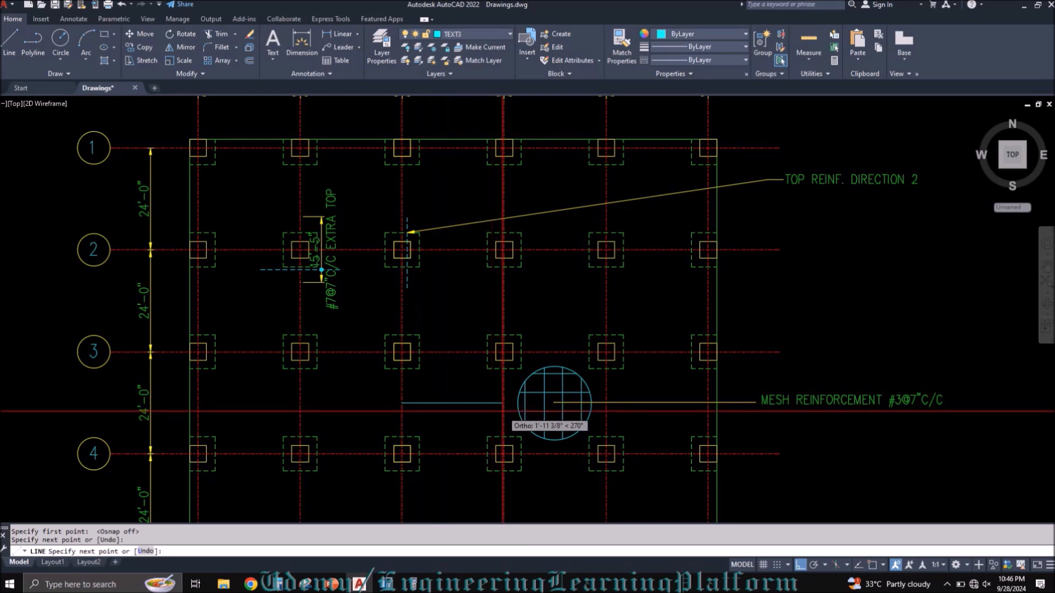
pyautogui.press('Escape')
pyautogui.click(463, 413)
pyautogui.click(454, 392)
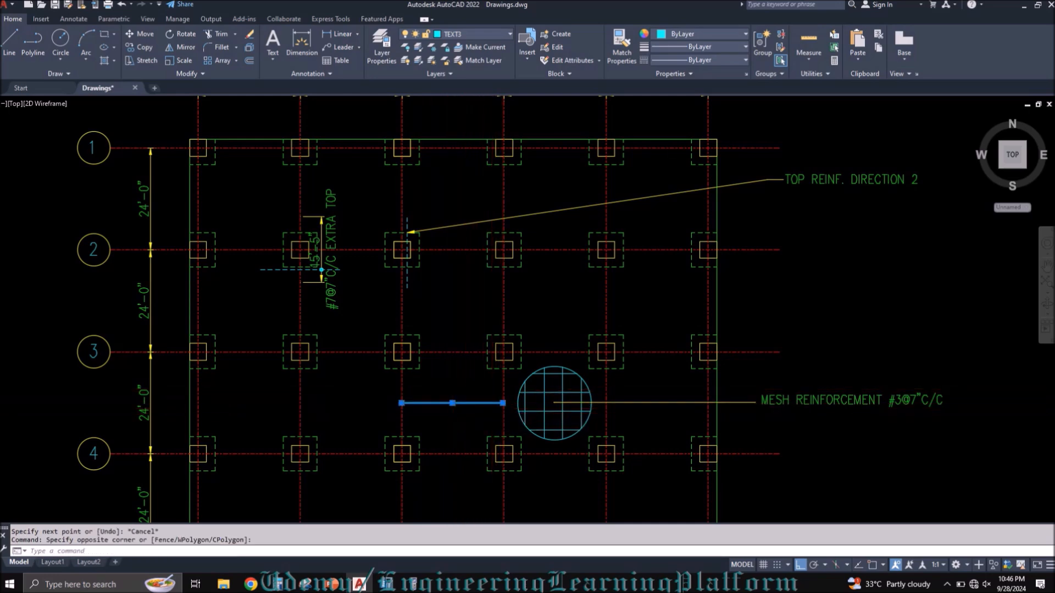
pyautogui.hotkey('ctrl', 'x')
pyautogui.hotkey('ctrl', 'v')
pyautogui.click(505, 296)
# Step: Draw a vertical line midway between gridlines E and F, from row 3 to row 2
pyautogui.write('l')
pyautogui.press('Return')
pyautogui.click(655, 352)
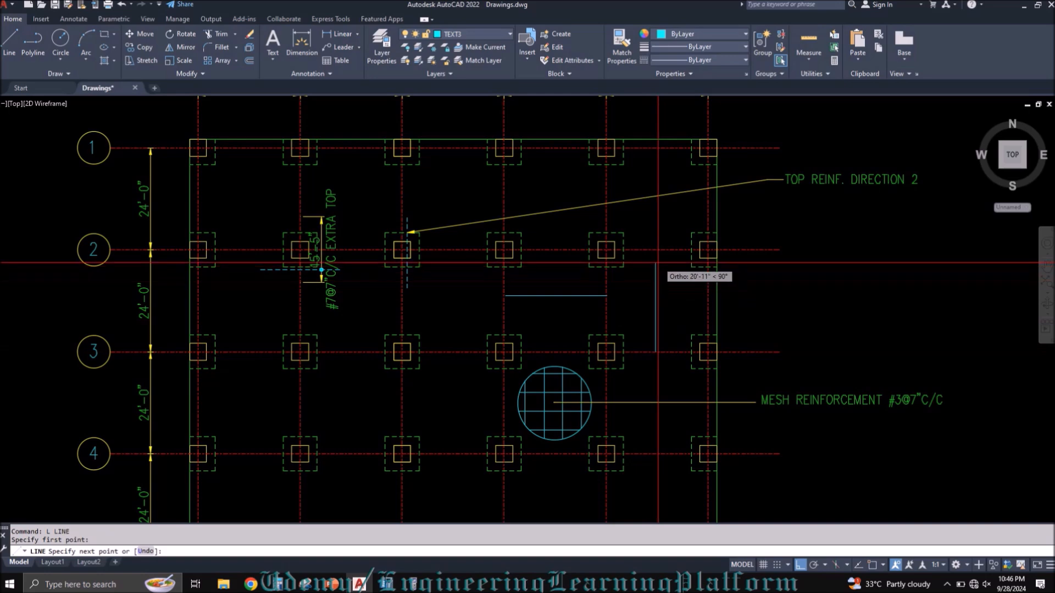
pyautogui.click(655, 250)
pyautogui.press('Escape')
# Step: Add a leader pointing to the horizontal line between D and E, and copy the "TOP REINF. DIRECTION 2" note to its end
pyautogui.click(550, 296)
pyautogui.write('s')
pyautogui.press('Return')
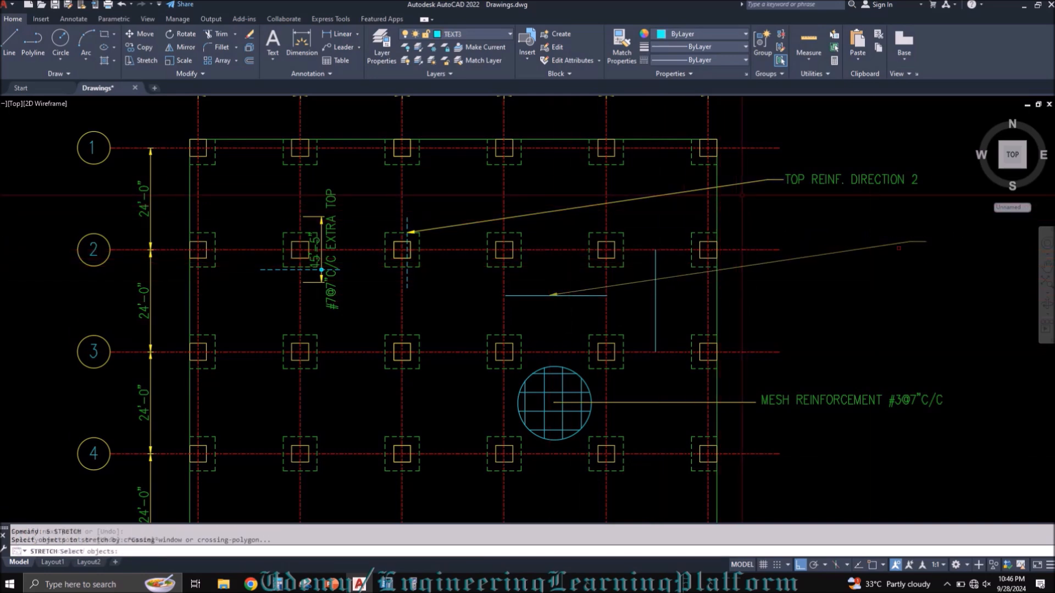
pyautogui.click(928, 224)
pyautogui.click(769, 224)
pyautogui.write('co')
pyautogui.press('Return')
pyautogui.click(919, 151)
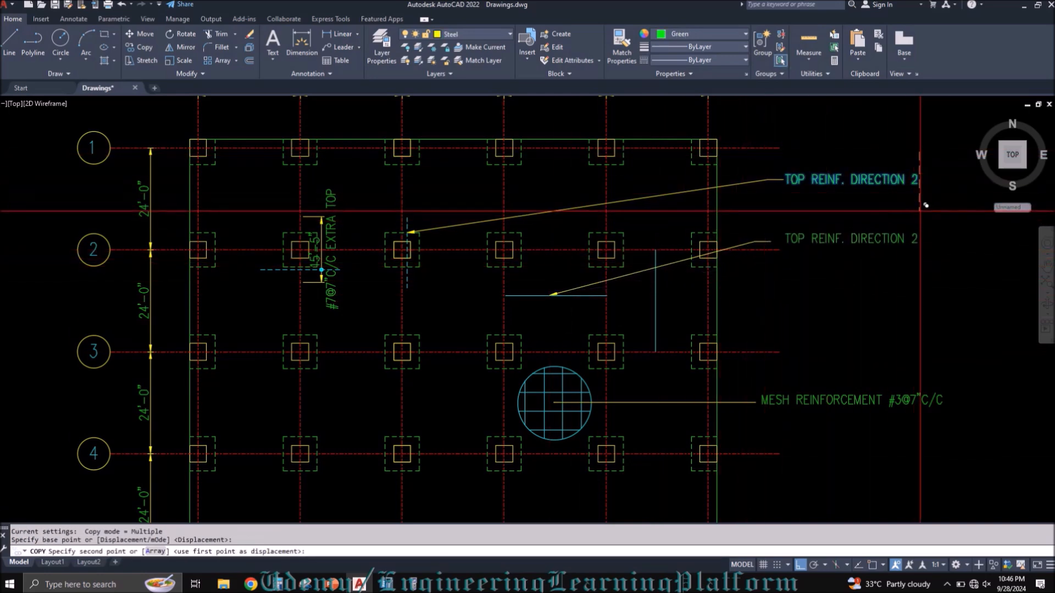
pyautogui.click(920, 211)
pyautogui.click(920, 240)
pyautogui.press('Escape')
# Step: Copy the lower leader and note below, point the arrow at the vertical line between E and F, and align the note
pyautogui.click(758, 242)
pyautogui.write('co')
pyautogui.press('Return')
pyautogui.click(776, 194)
pyautogui.click(777, 229)
pyautogui.click(654, 330)
pyautogui.press('Escape')
pyautogui.click(842, 272)
pyautogui.write('m')
pyautogui.click(842, 299)
pyautogui.click(843, 306)
# Step: Change the note for the horizontal line between D and E to "BOTT. REINF. DIRECTION 1"
pyautogui.doubleClick(807, 240)
pyautogui.moveTo(807, 242); pyautogui.dragTo(924, 241)
pyautogui.write('BOTT.')
pyautogui.click(926, 240)
pyautogui.press('BackSpace')
pyautogui.write('1')
pyautogui.click(858, 284)
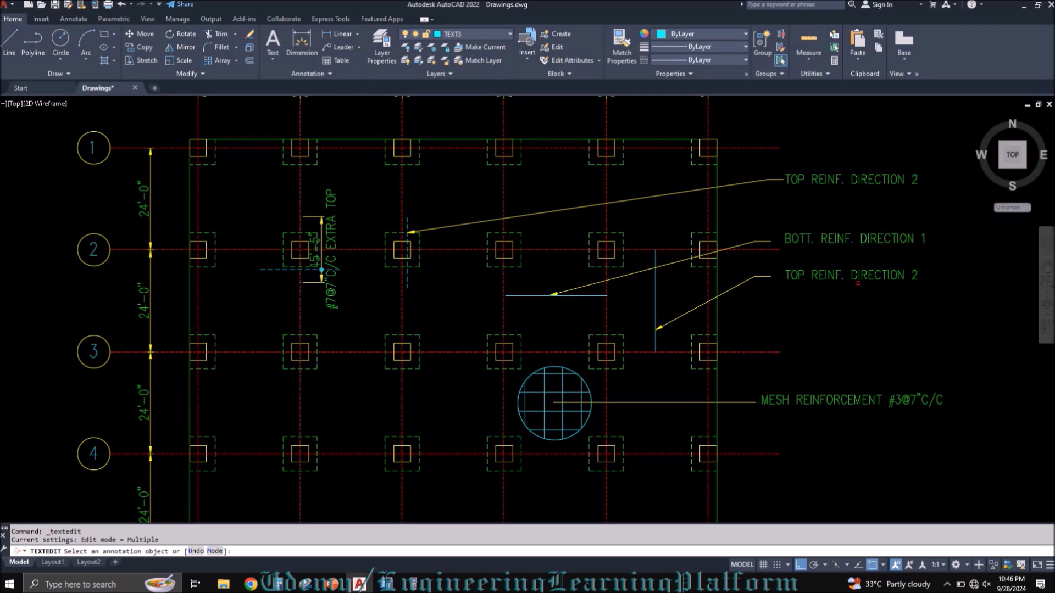
# Step: Change the note for the vertical line between E and F to "BOTT. REINF. DIRECTION 2"
pyautogui.click(802, 276)
pyautogui.press('BackSpace')
pyautogui.press('BackSpace')
pyautogui.press('BackSpace')
pyautogui.press('BackSpace')
pyautogui.press('BackSpace')
pyautogui.press('BackSpace')
pyautogui.press('BackSpace')
pyautogui.press('BackSpace')
pyautogui.press('BackSpace')
pyautogui.press('BackSpace')
pyautogui.press('BackSpace')
pyautogui.press('BackSpace')
pyautogui.press('BackSpace')
pyautogui.press('BackSpace')
pyautogui.press('BackSpace')
pyautogui.press('BackSpace')
pyautogui.press('BackSpace')
pyautogui.press('BackSpace')
pyautogui.press('BackSpace')
pyautogui.click(848, 333)
pyautogui.press('Escape')
# Step: Draw a rectangle enclosing the three top and bottom reinforcement direction notes
pyautogui.write('rec')
pyautogui.press('Return')
pyautogui.click(747, 123)
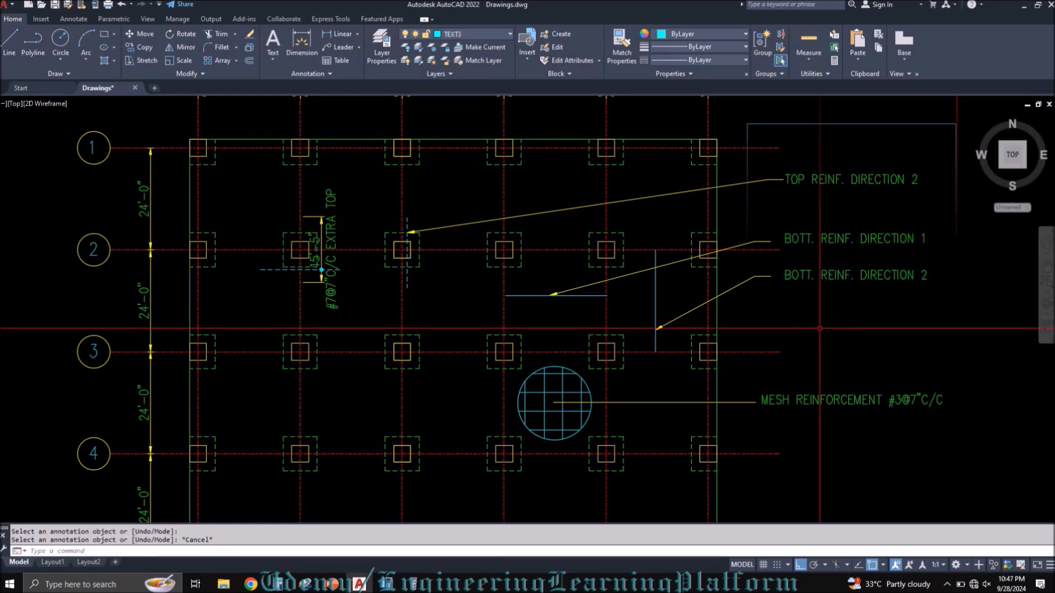
pyautogui.click(955, 323)
# Step: Copy the mesh reinforcement note above the rectangle, change it to "EX: CALCULATE BY YOURSELF", and save the drawing
pyautogui.moveTo(957, 313); pyautogui.dragTo(697, 366, button='middle')
pyautogui.click(549, 451)
pyautogui.hotkey('ctrl', 'c')
pyautogui.hotkey('ctrl', 'v')
pyautogui.click(502, 165)
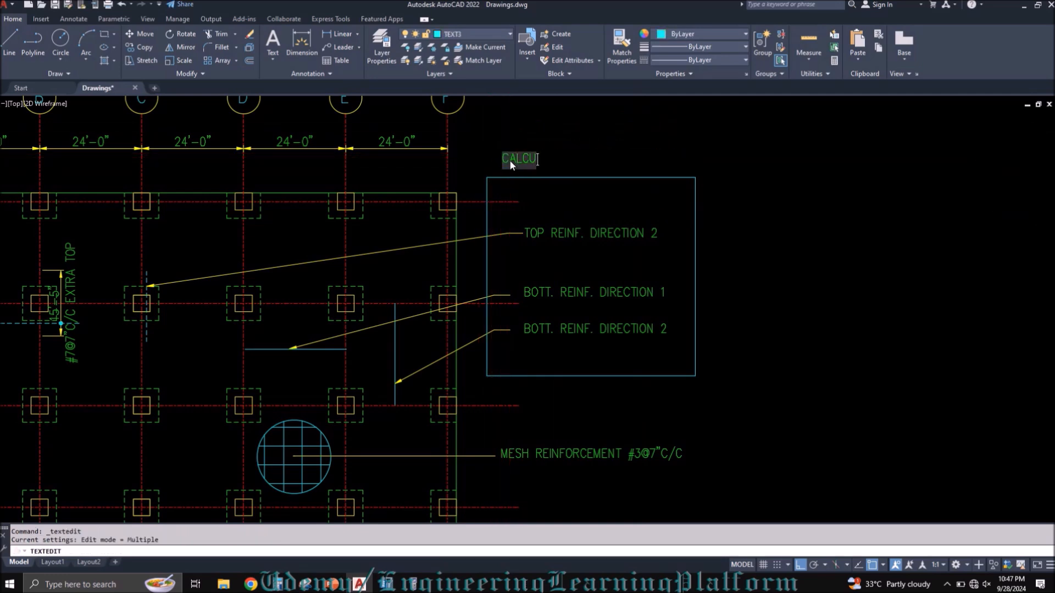
pyautogui.write('RSELF')
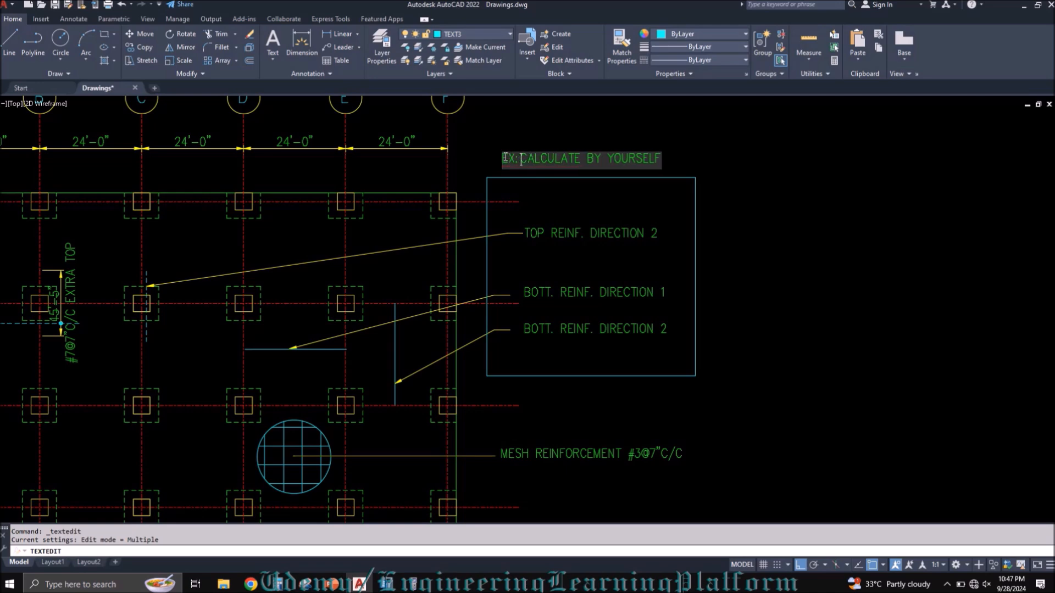
pyautogui.press('Escape')
pyautogui.scroll(-2, 804, 208)
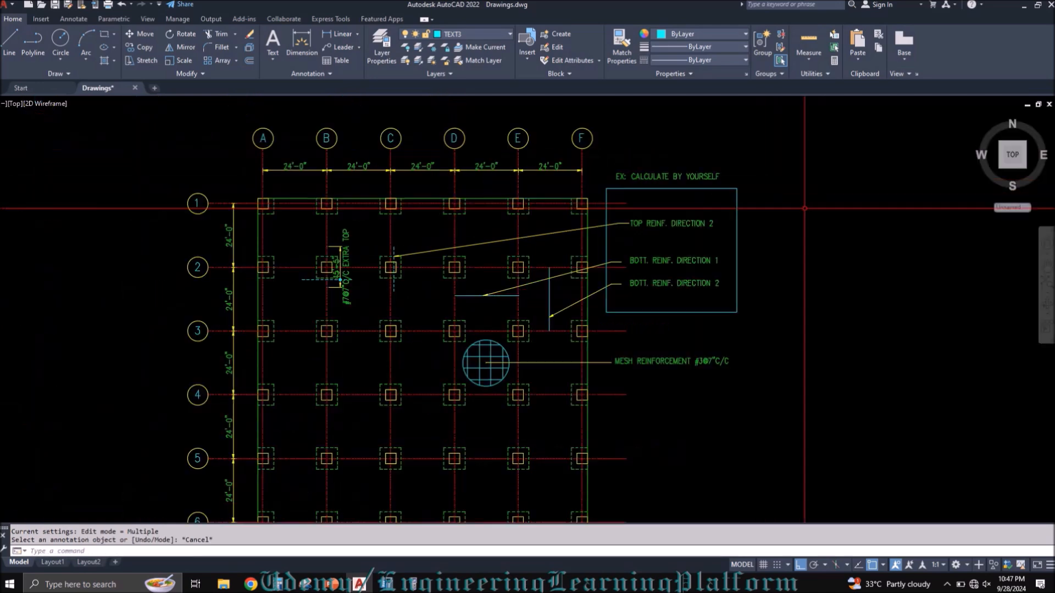
pyautogui.moveTo(483, 347); pyautogui.dragTo(503, 306, button='middle')
pyautogui.hotkey('ctrl', 's')
pyautogui.moveTo(524, 377); pyautogui.dragTo(545, 366, button='middle')
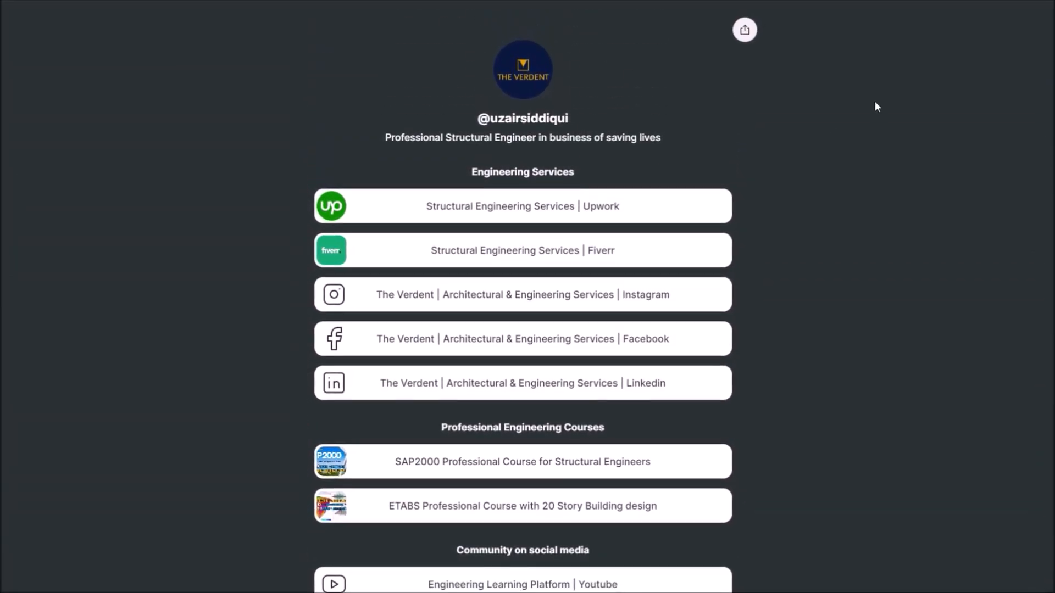
pyautogui.scroll(-3, 867, 109)
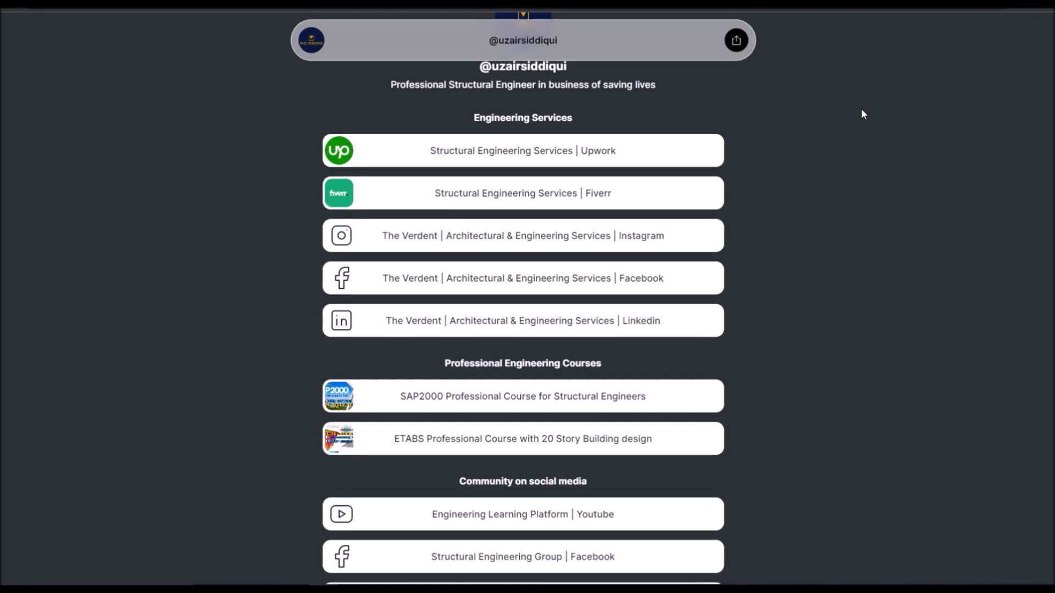